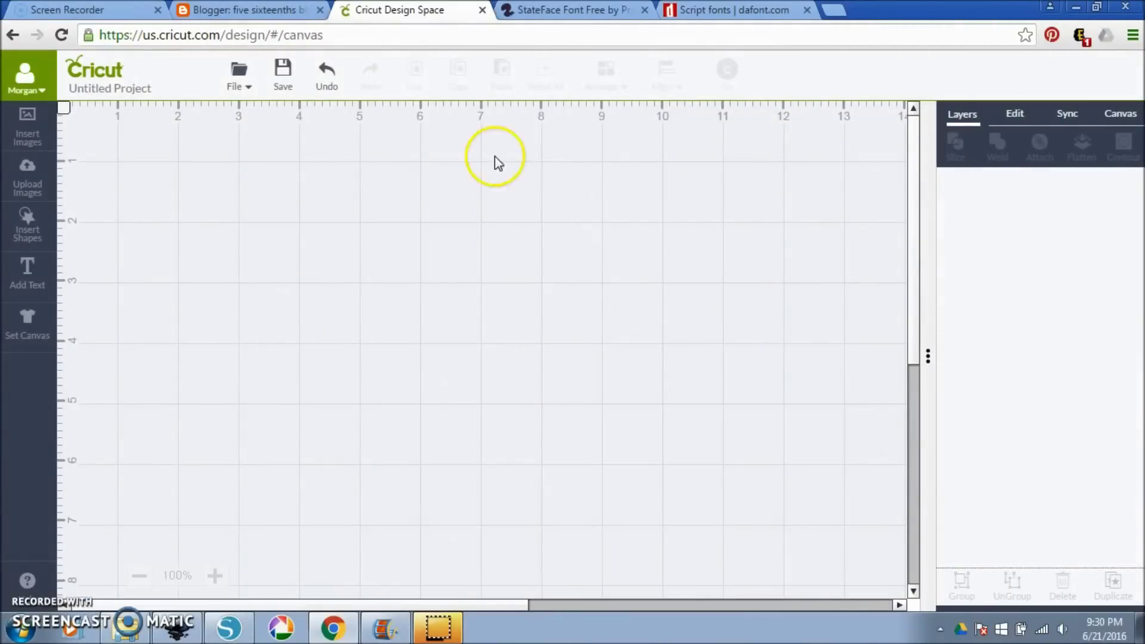
Step: Bring the blank New document 1 Inkscape window forward, then minimize it again
{"action": "left_click", "coordinate": [177, 628]}
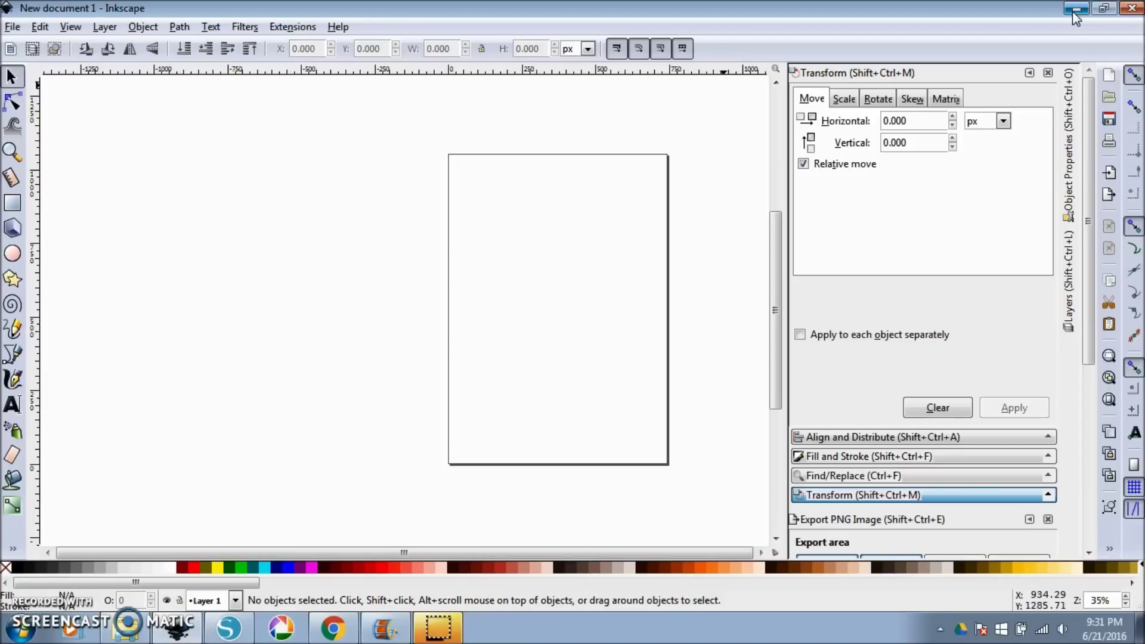
{"action": "left_click", "coordinate": [1076, 9]}
Step: Browse the StateFace state-shape glyphs on the Font Squirrel page
{"action": "left_click", "coordinate": [574, 12]}
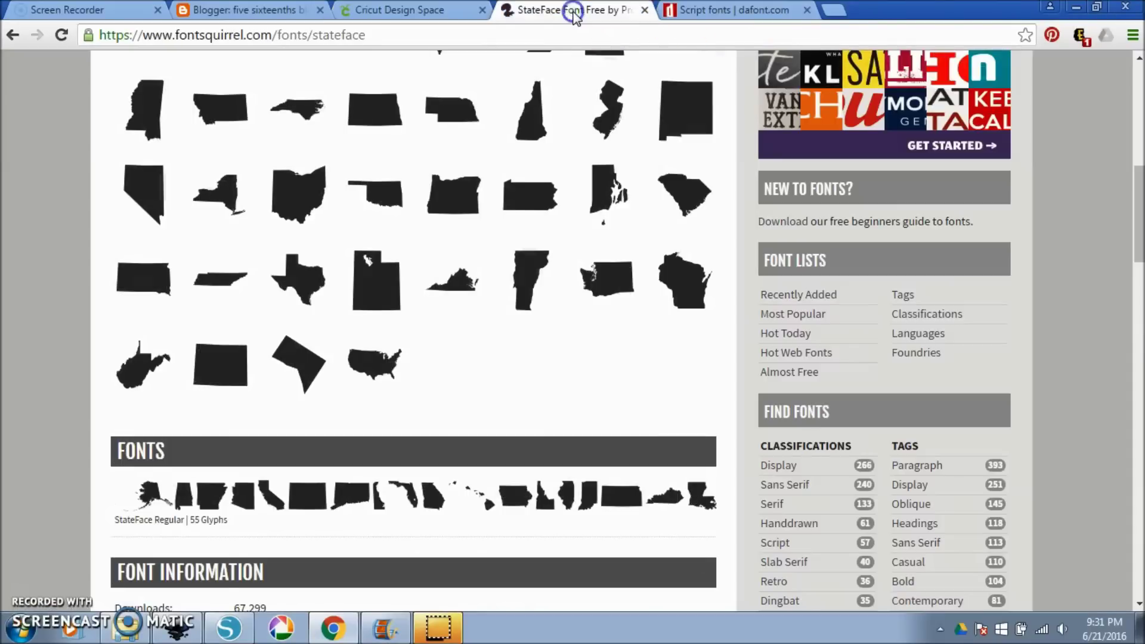
{"action": "scroll", "coordinate": [505, 238], "scroll_direction": "up", "scroll_amount": 7}
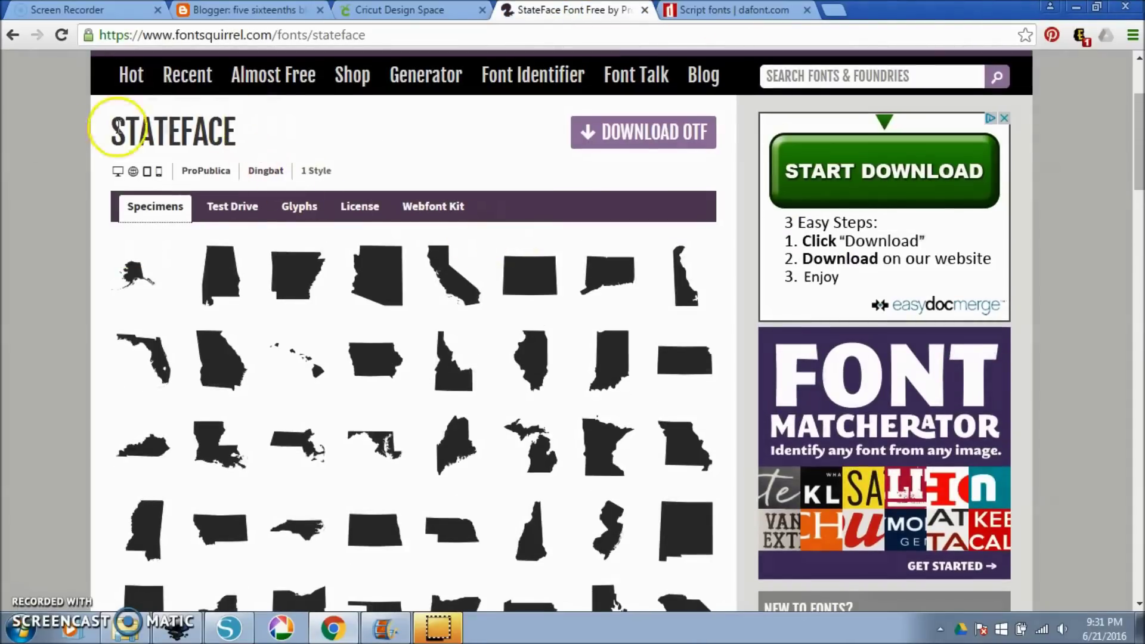
{"action": "scroll", "coordinate": [241, 209], "scroll_direction": "down", "scroll_amount": 3}
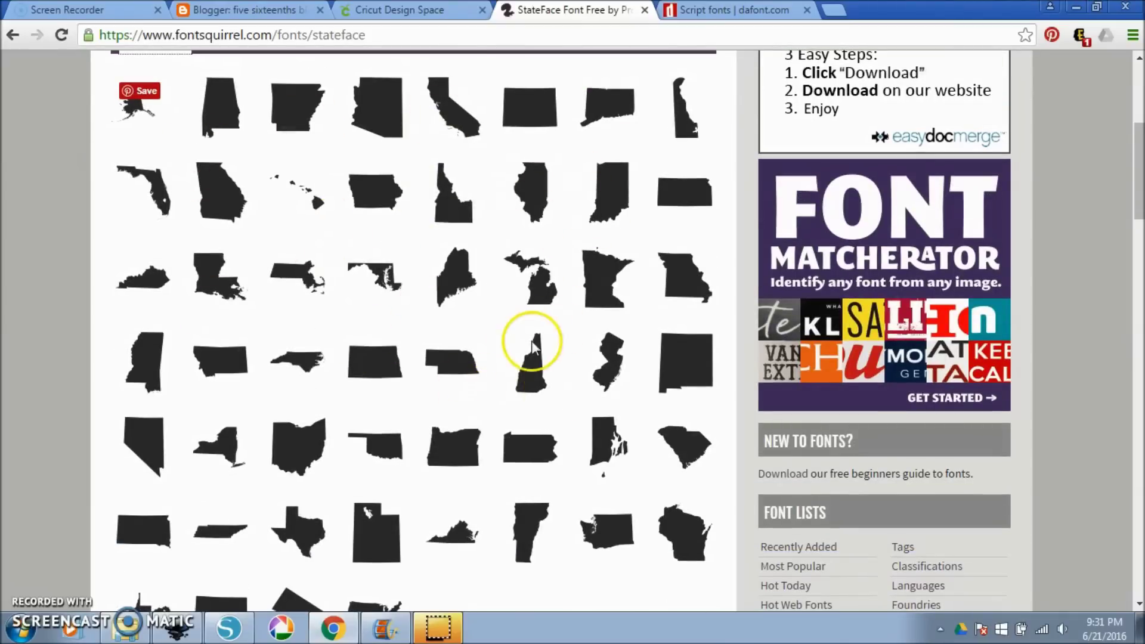
{"action": "scroll", "coordinate": [525, 352], "scroll_direction": "down", "scroll_amount": 3}
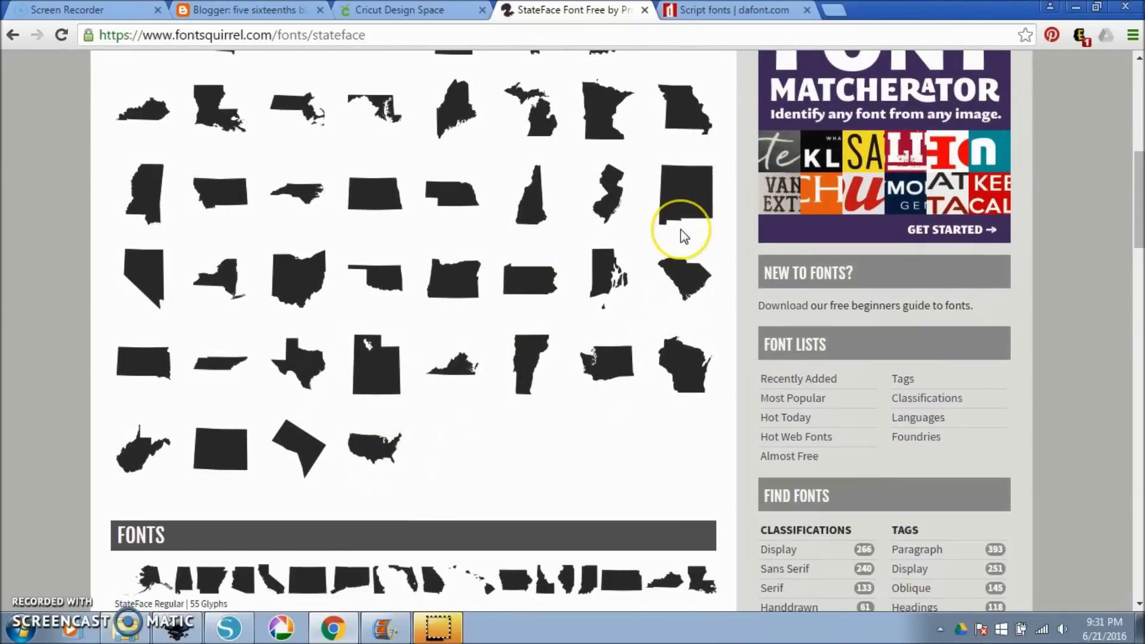
{"action": "scroll", "coordinate": [681, 231], "scroll_direction": "up", "scroll_amount": 3}
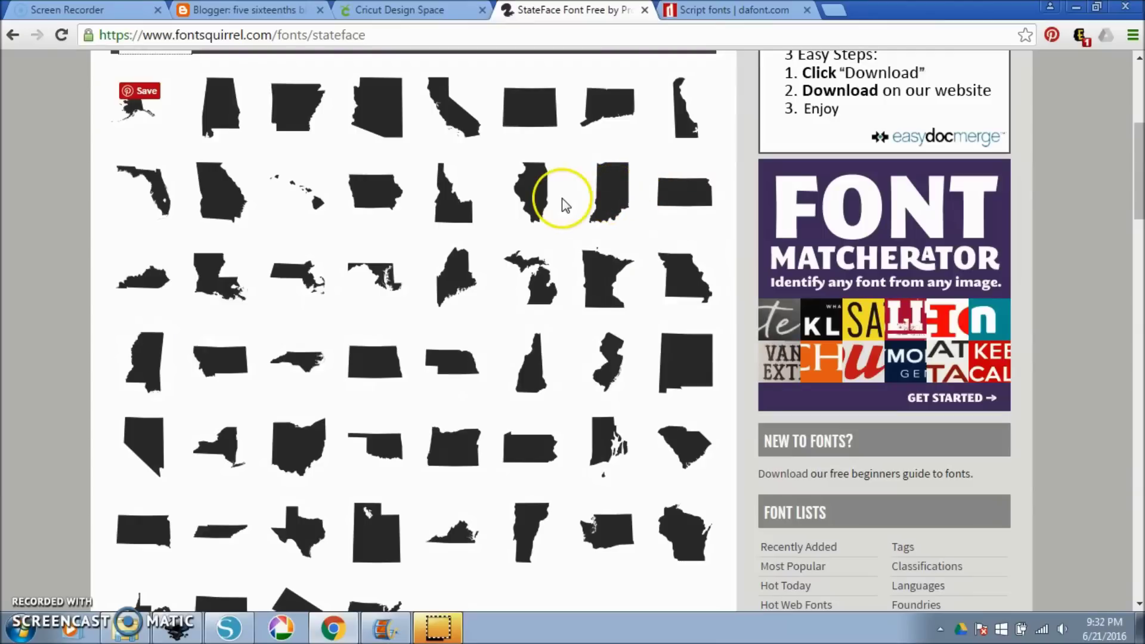
{"action": "left_click", "coordinate": [687, 13]}
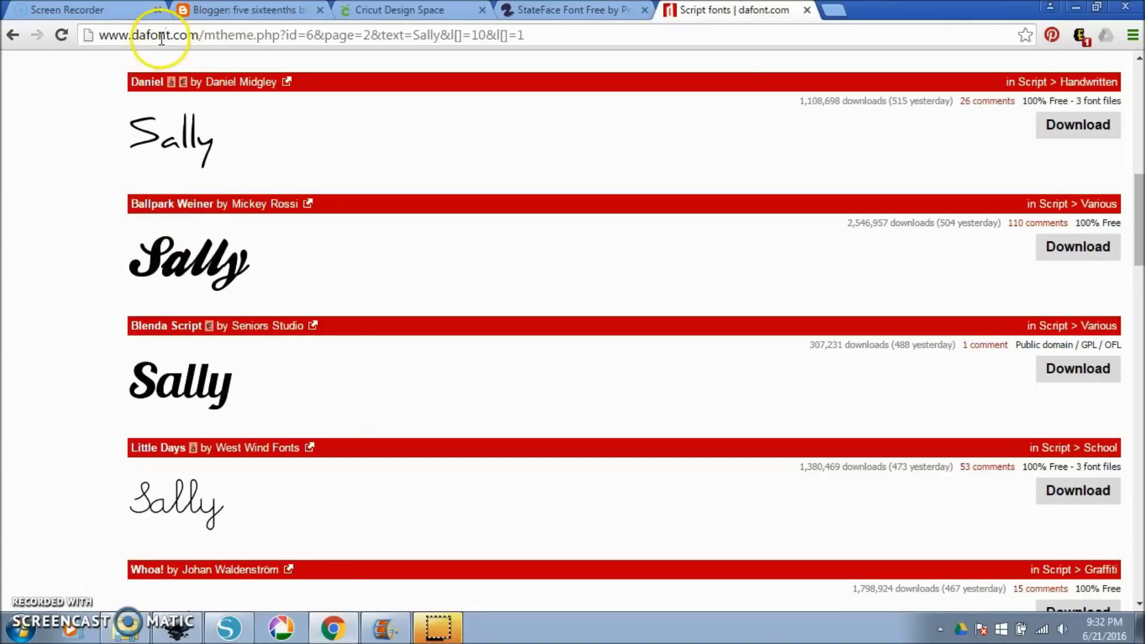
Step: Compare the DaFont script fonts previewing 'Sally' and download Ballpark Weiner
{"action": "scroll", "coordinate": [315, 332], "scroll_direction": "up", "scroll_amount": 8}
{"action": "double_click", "coordinate": [169, 293]}
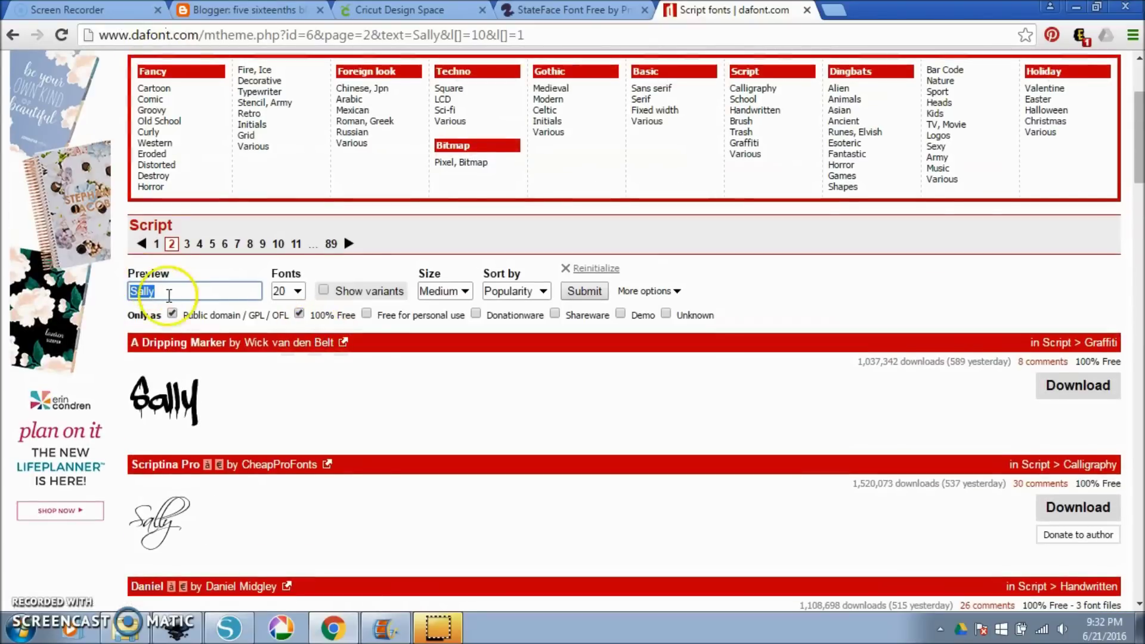
{"action": "double_click", "coordinate": [156, 292]}
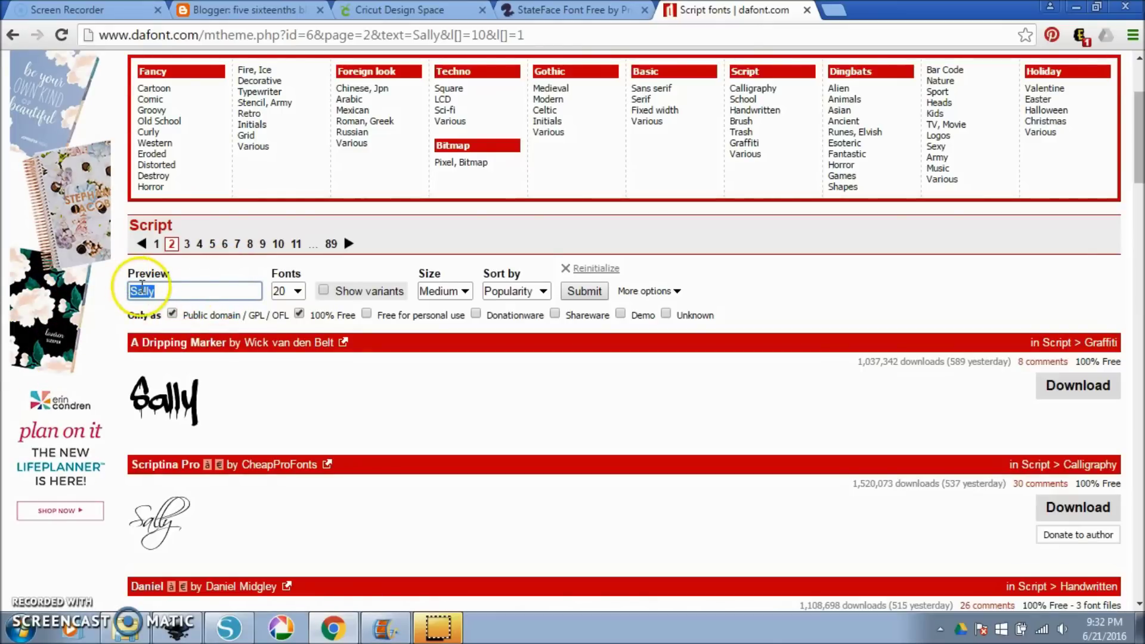
{"action": "scroll", "coordinate": [256, 311], "scroll_direction": "down", "scroll_amount": 7}
{"action": "scroll", "coordinate": [258, 315], "scroll_direction": "down", "scroll_amount": 4}
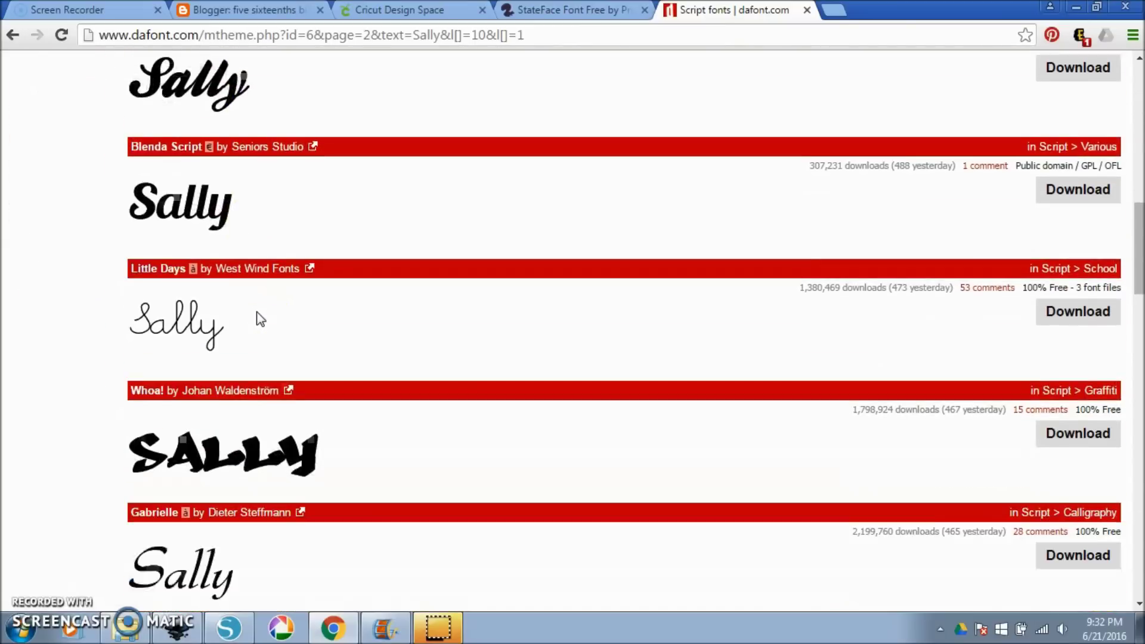
{"action": "scroll", "coordinate": [258, 318], "scroll_direction": "up", "scroll_amount": 3}
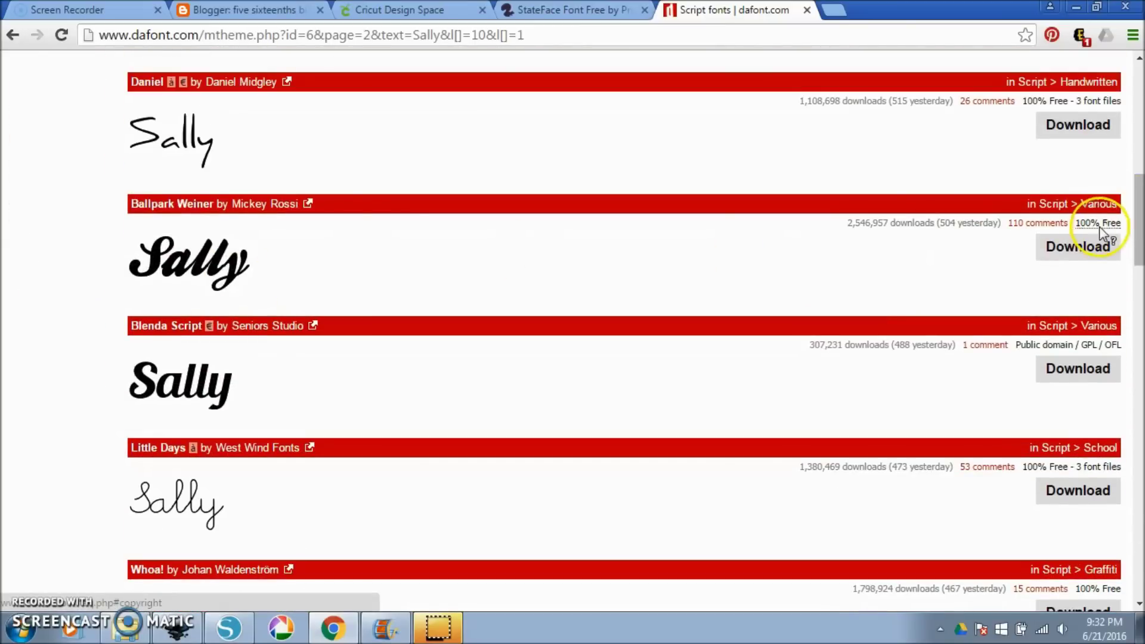
{"action": "left_click", "coordinate": [1083, 254]}
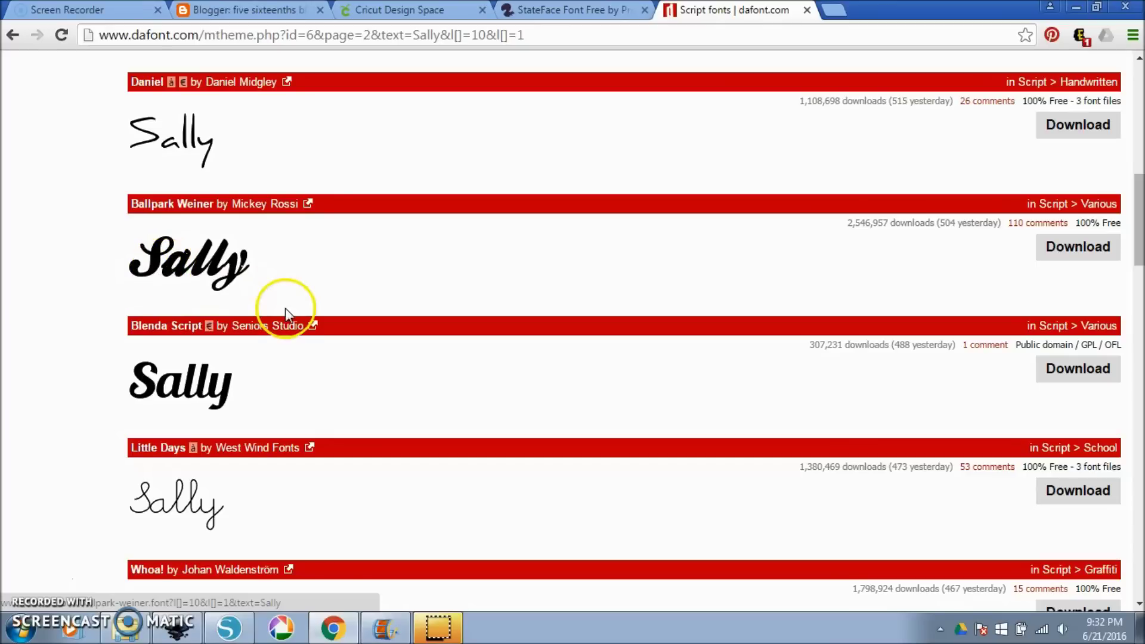
Step: Create a large black Indiana glyph in the StateFace font, scaled with locked proportions
{"action": "left_click", "coordinate": [177, 627]}
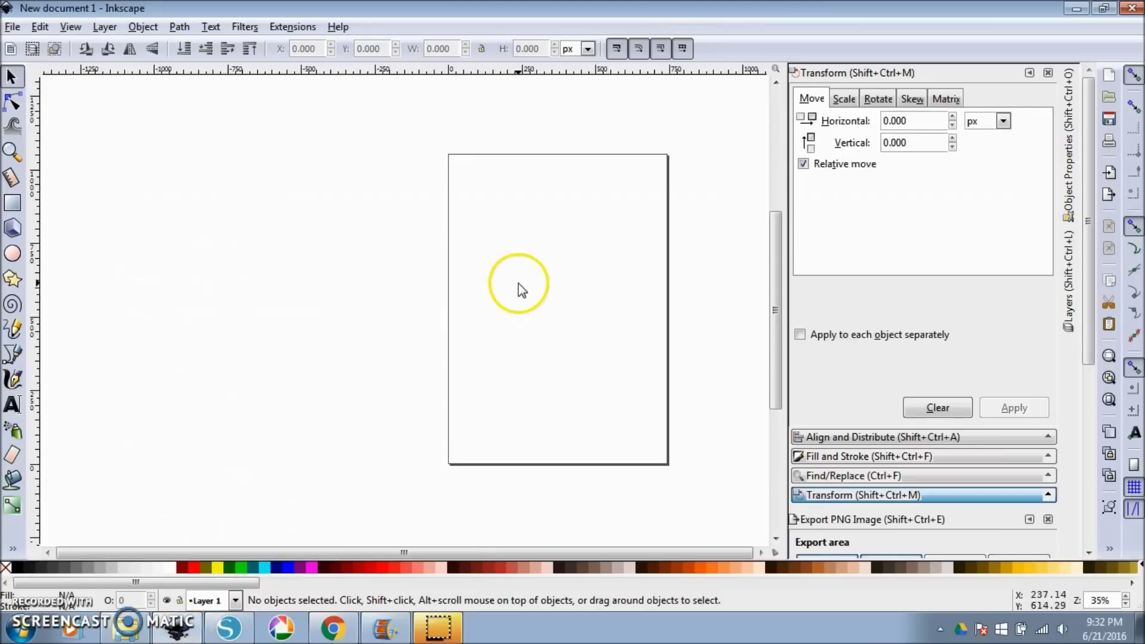
{"action": "left_click", "coordinate": [16, 406]}
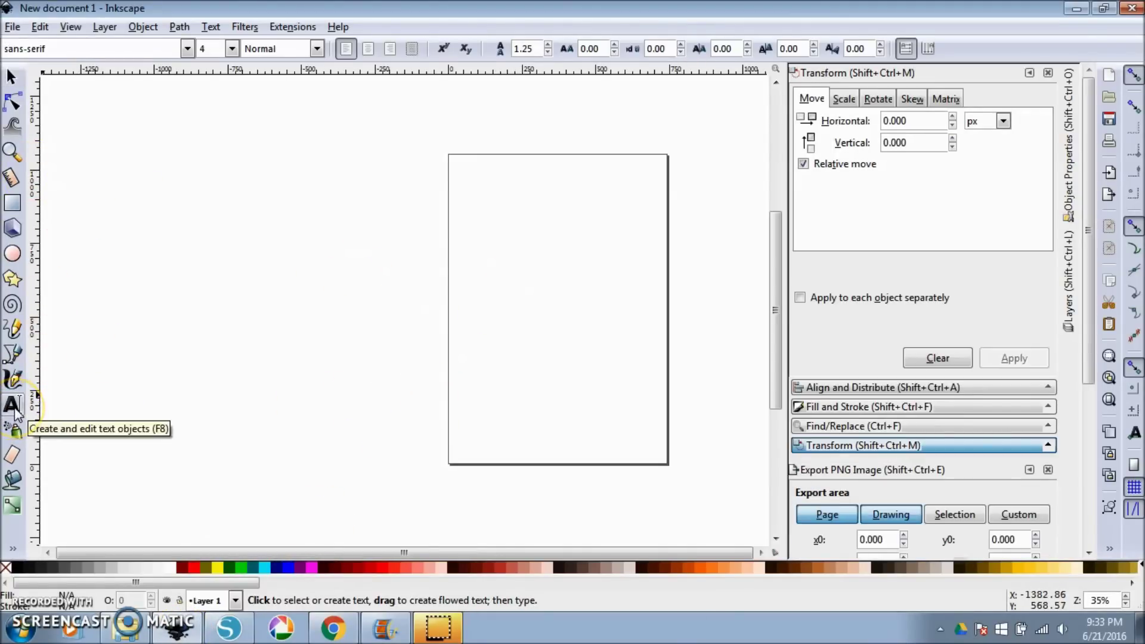
{"action": "left_click_drag", "start_coordinate": [111, 144], "coordinate": [405, 357]}
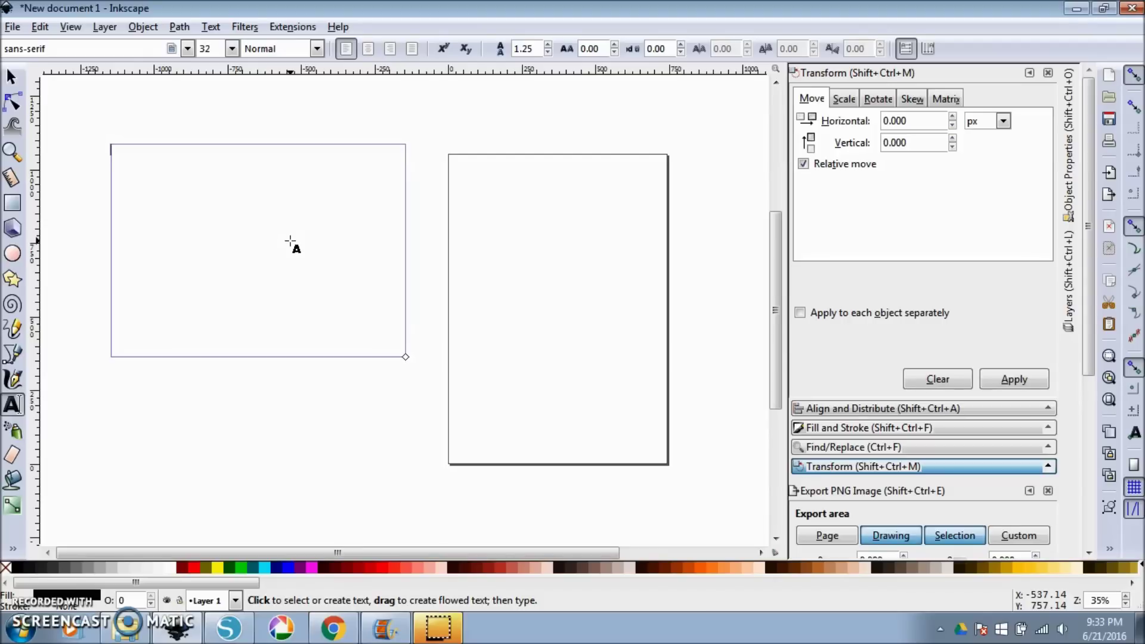
{"action": "type", "text": "O"}
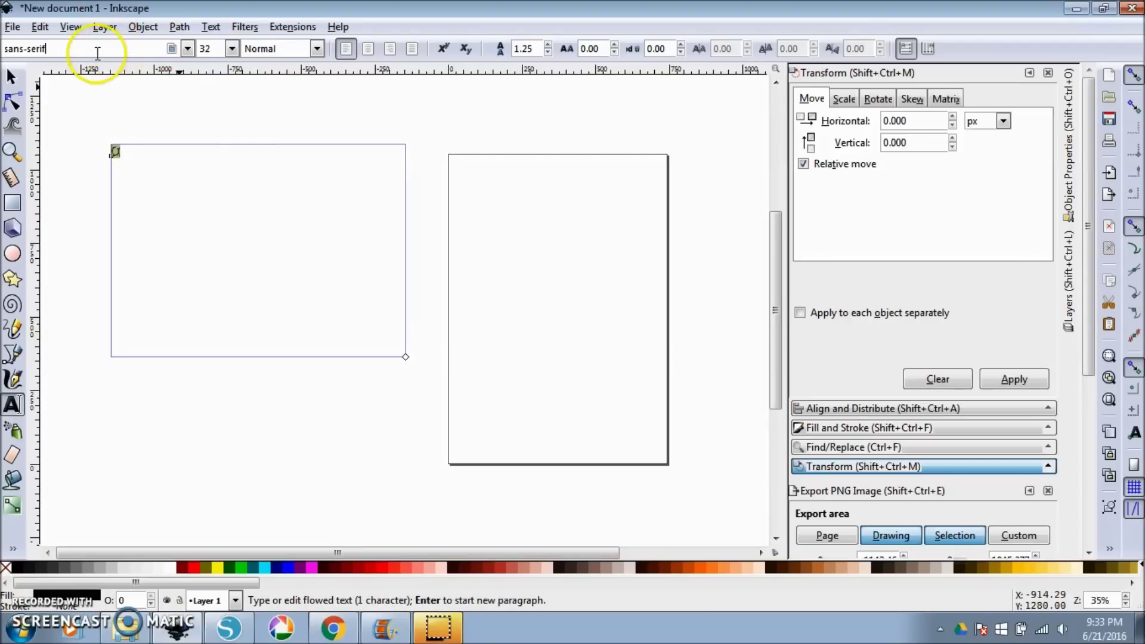
{"action": "left_click_drag", "start_coordinate": [47, 48], "coordinate": [4, 49]}
{"action": "type", "text": "sta"}
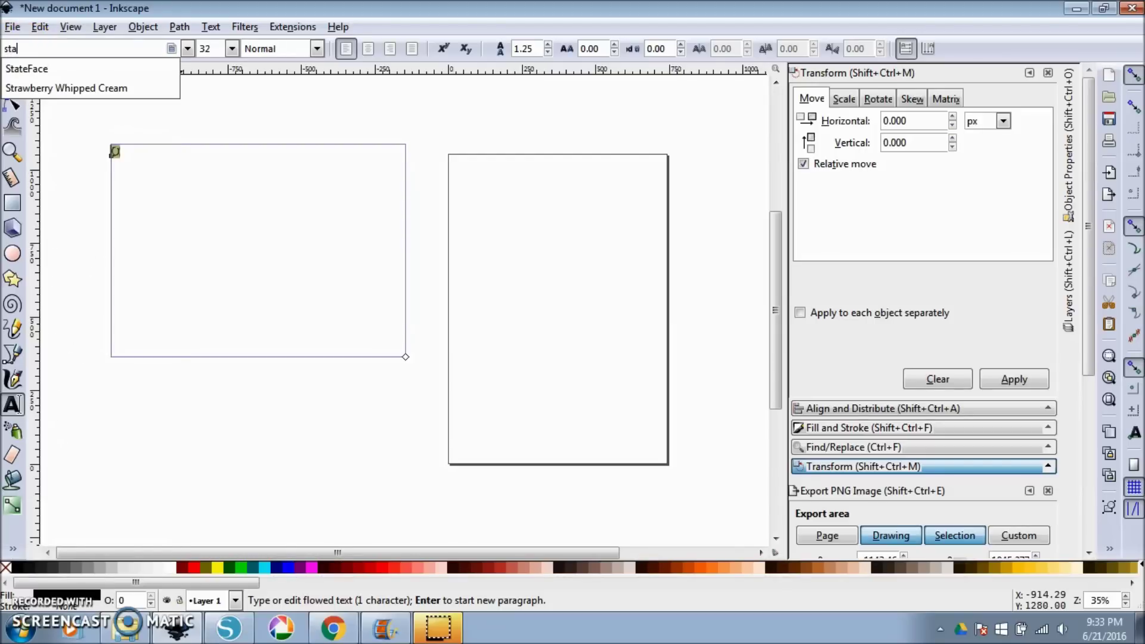
{"action": "key", "text": "Down"}
{"action": "key", "text": "Return"}
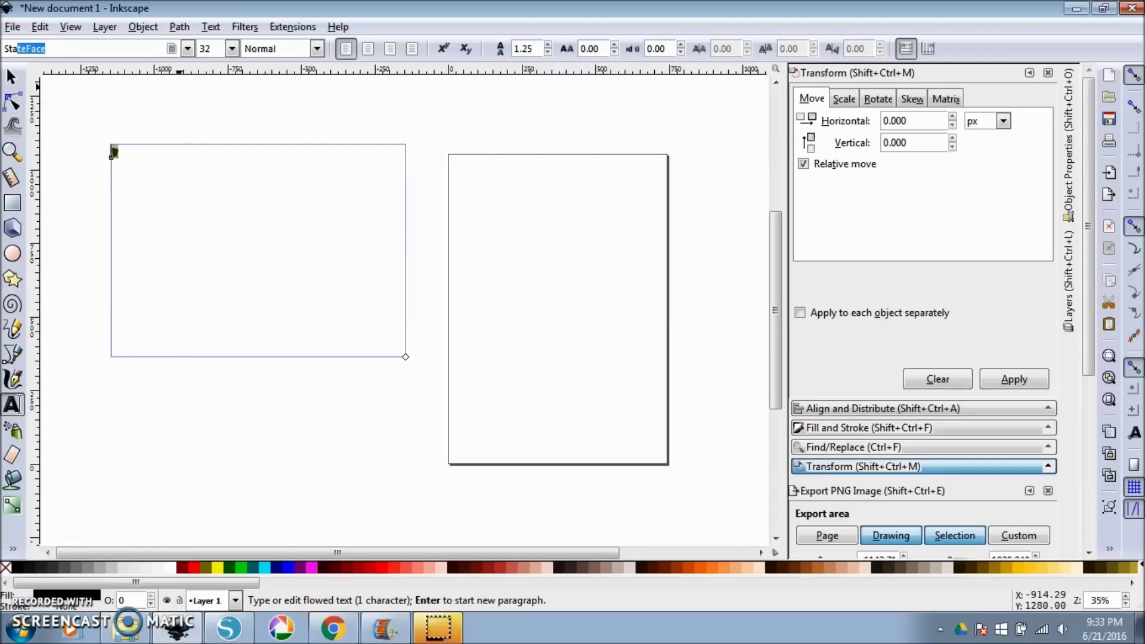
{"action": "left_click", "coordinate": [10, 77]}
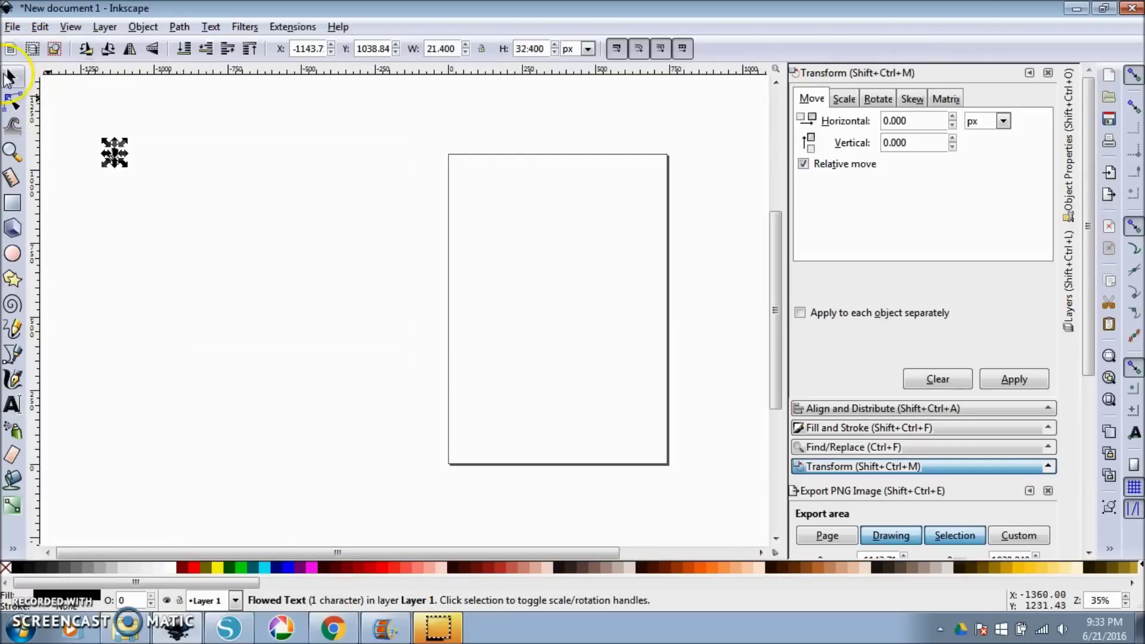
{"action": "left_click", "coordinate": [482, 50]}
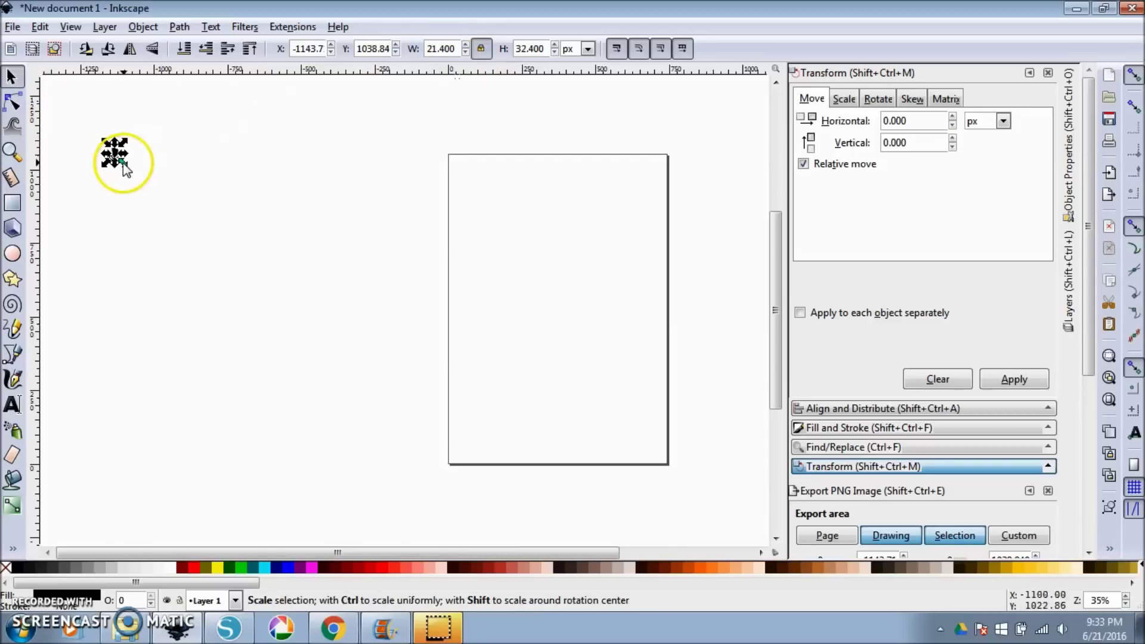
{"action": "left_click_drag", "start_coordinate": [134, 177], "coordinate": [310, 447]}
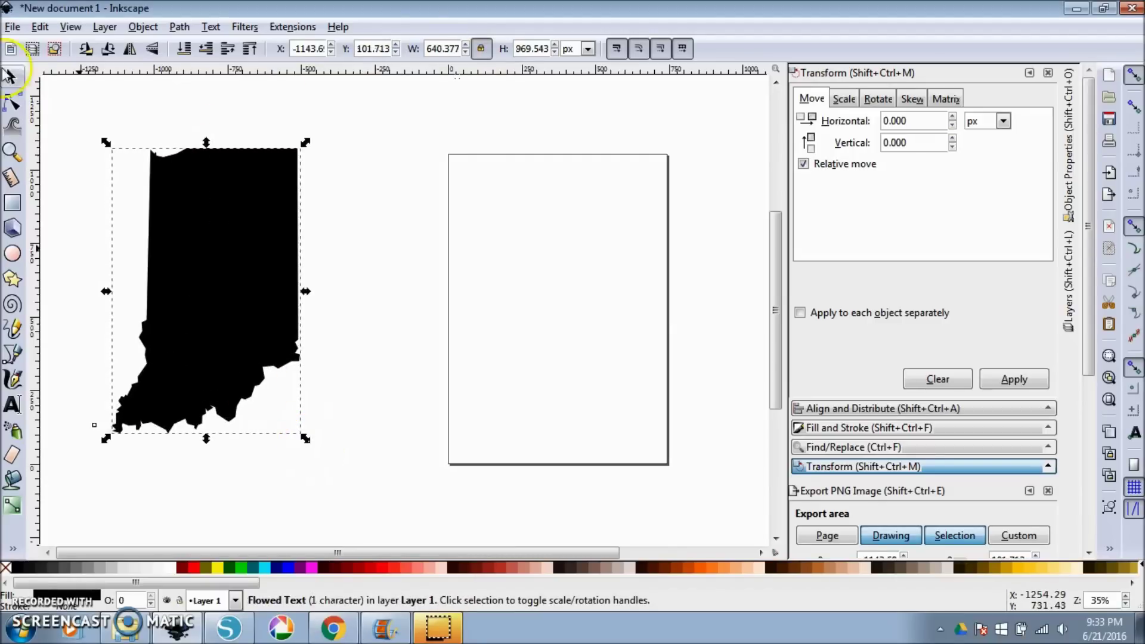
Step: Type 'Sally' in the Ballpark Weiner script font, scale it up proportionally, and arrange it beside Indiana
{"action": "left_click", "coordinate": [12, 404]}
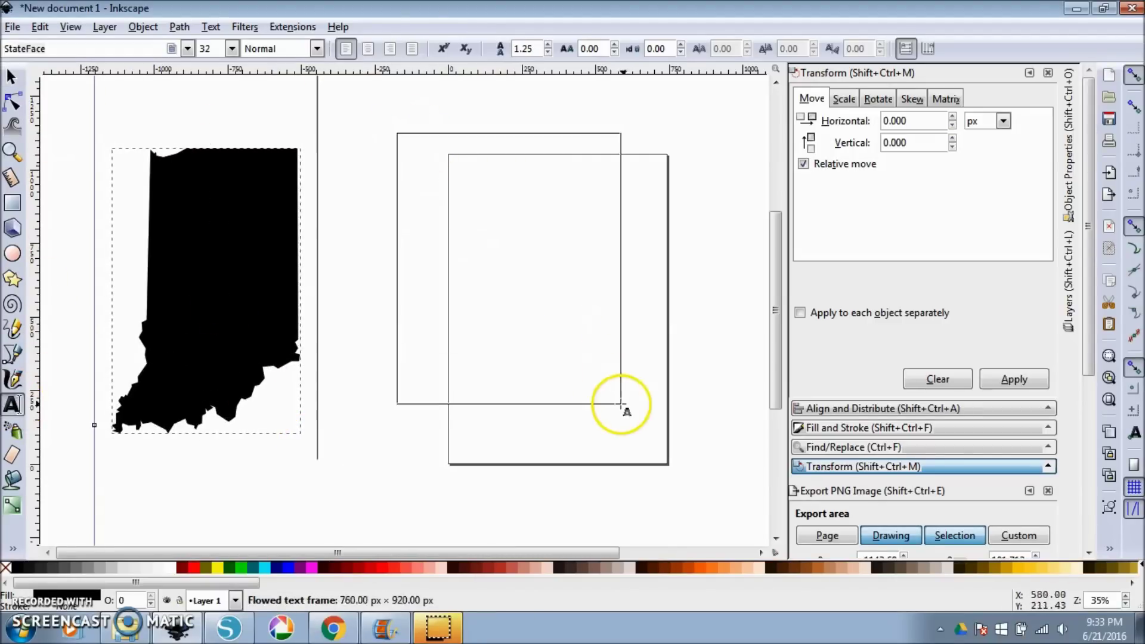
{"action": "left_click_drag", "start_coordinate": [620, 403], "coordinate": [632, 418]}
{"action": "type", "text": "Sal"}
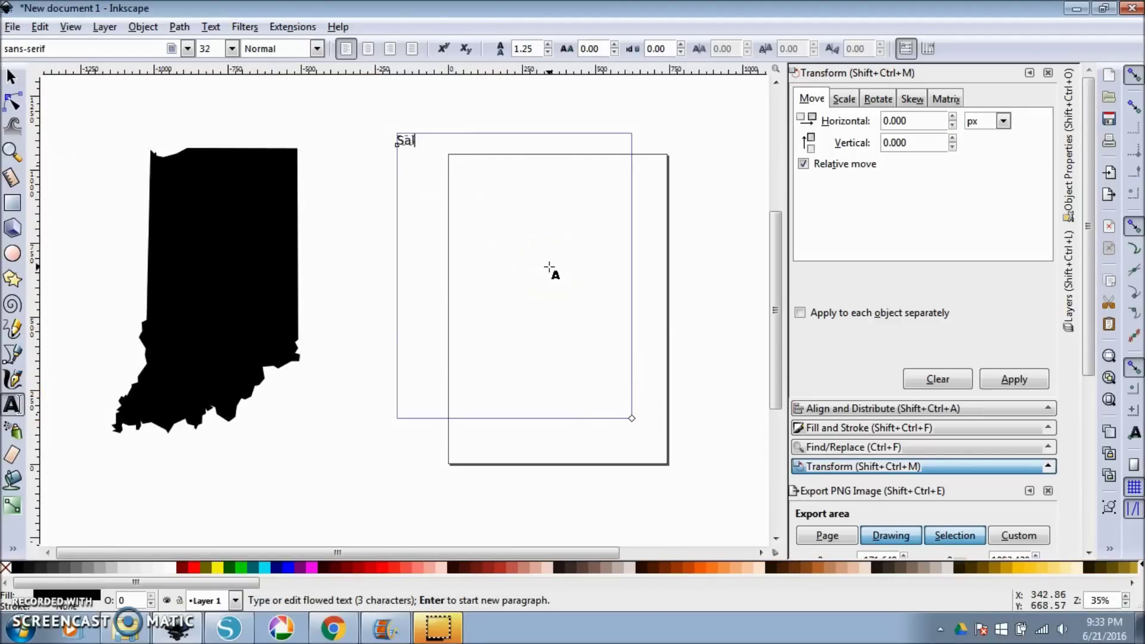
{"action": "key", "text": "shift+Left"}
{"action": "key", "text": "shift+Left"}
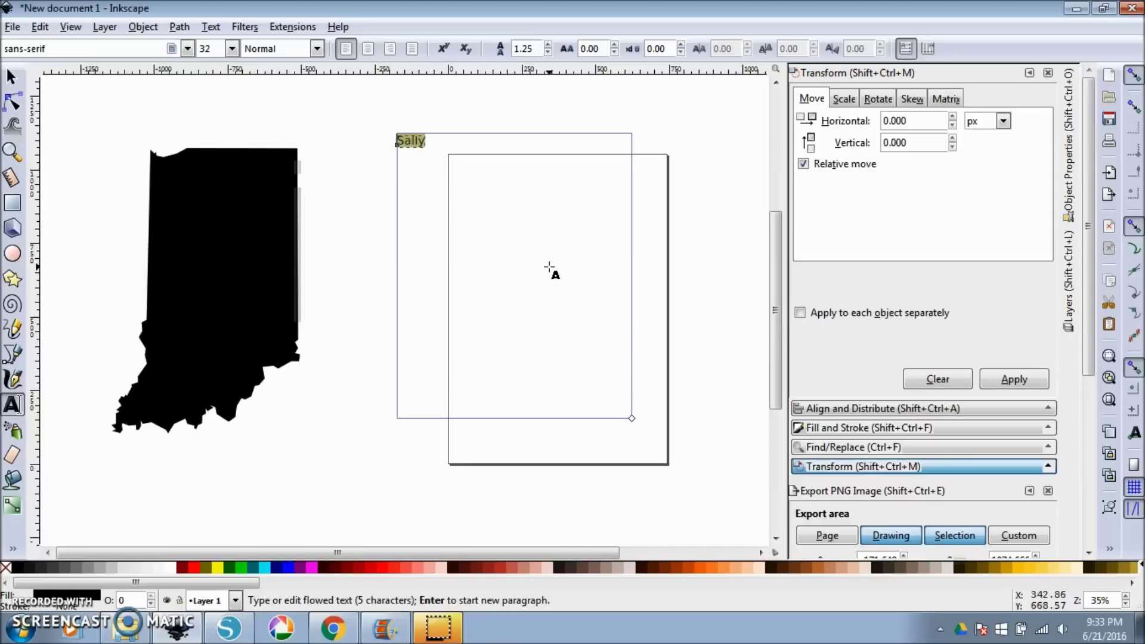
{"action": "left_click_drag", "start_coordinate": [46, 48], "coordinate": [10, 47]}
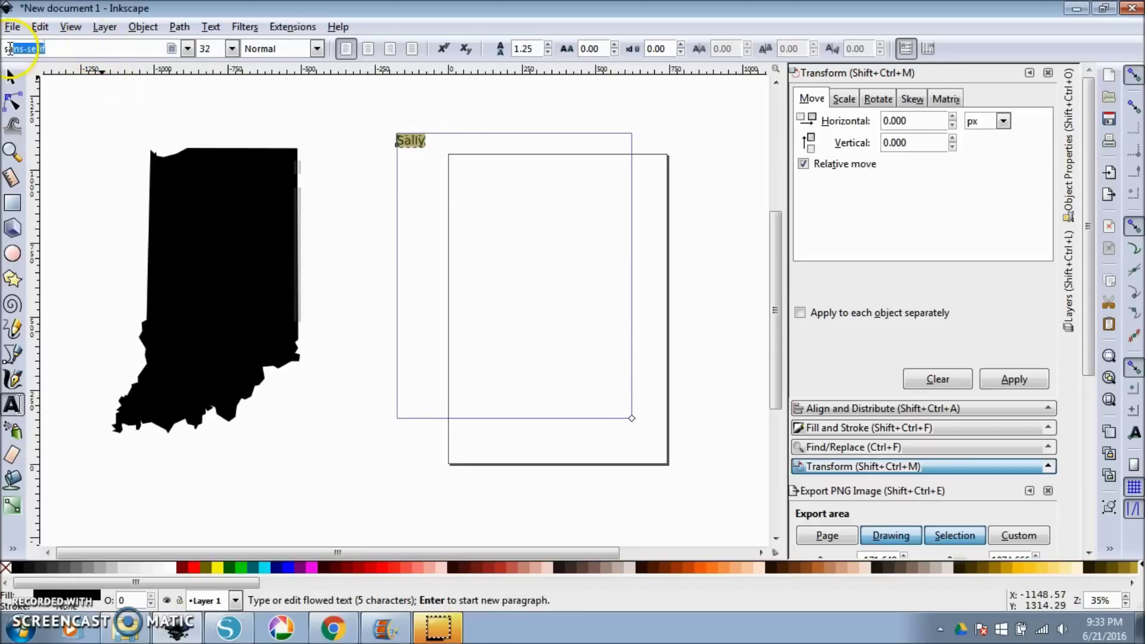
{"action": "key", "text": "BackSpace"}
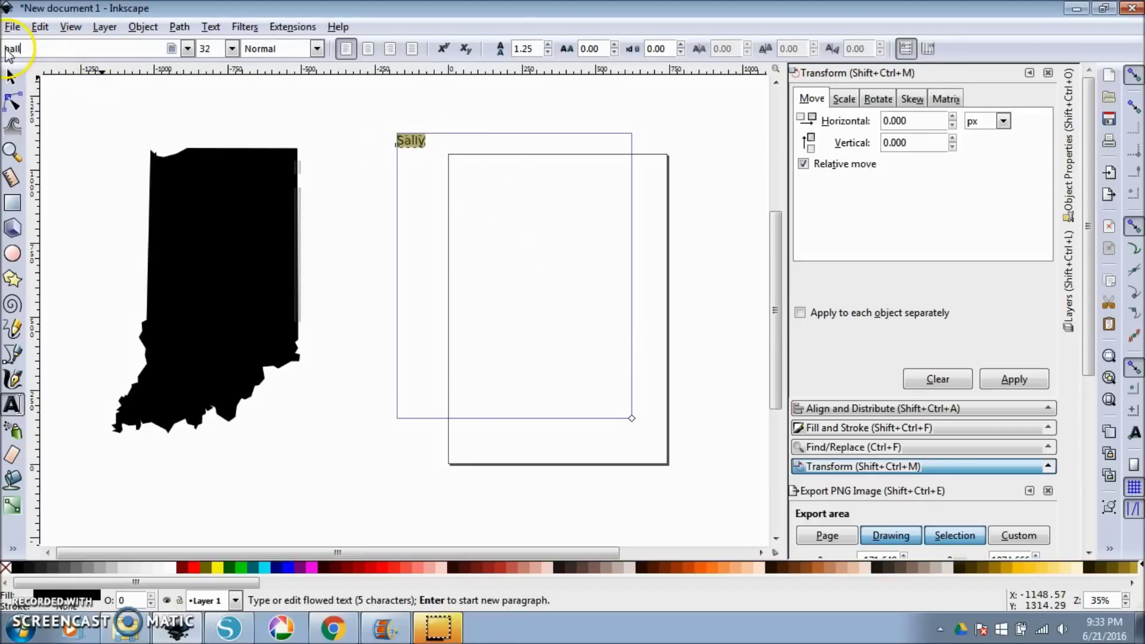
{"action": "key", "text": "Return"}
{"action": "left_click", "coordinate": [10, 77]}
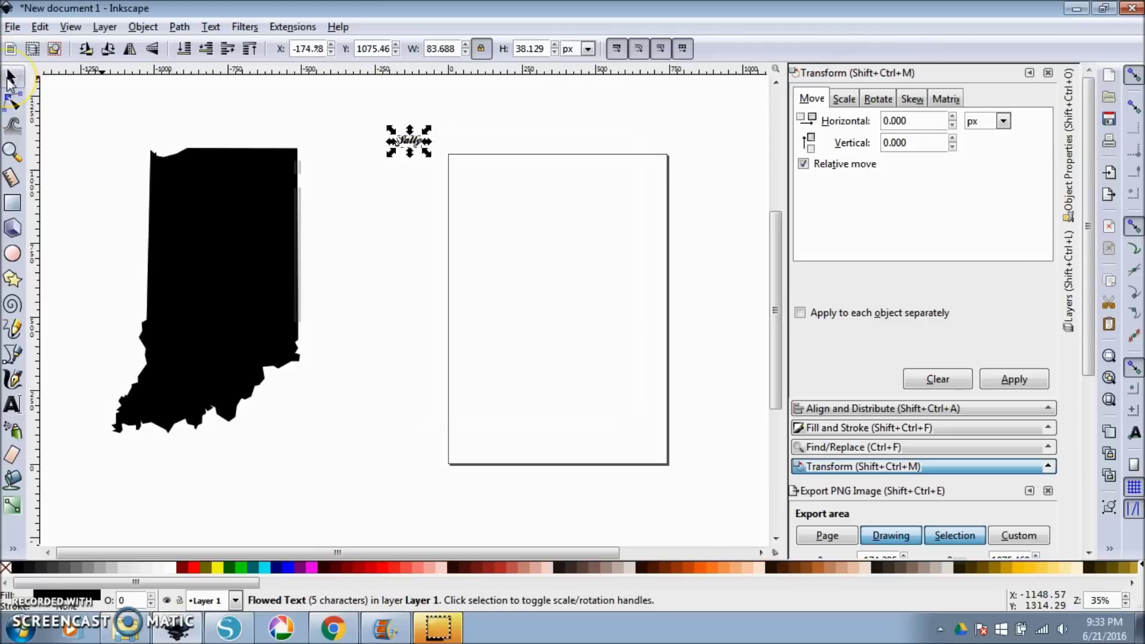
{"action": "left_click", "coordinate": [481, 49]}
{"action": "left_click_drag", "start_coordinate": [425, 152], "coordinate": [664, 360]}
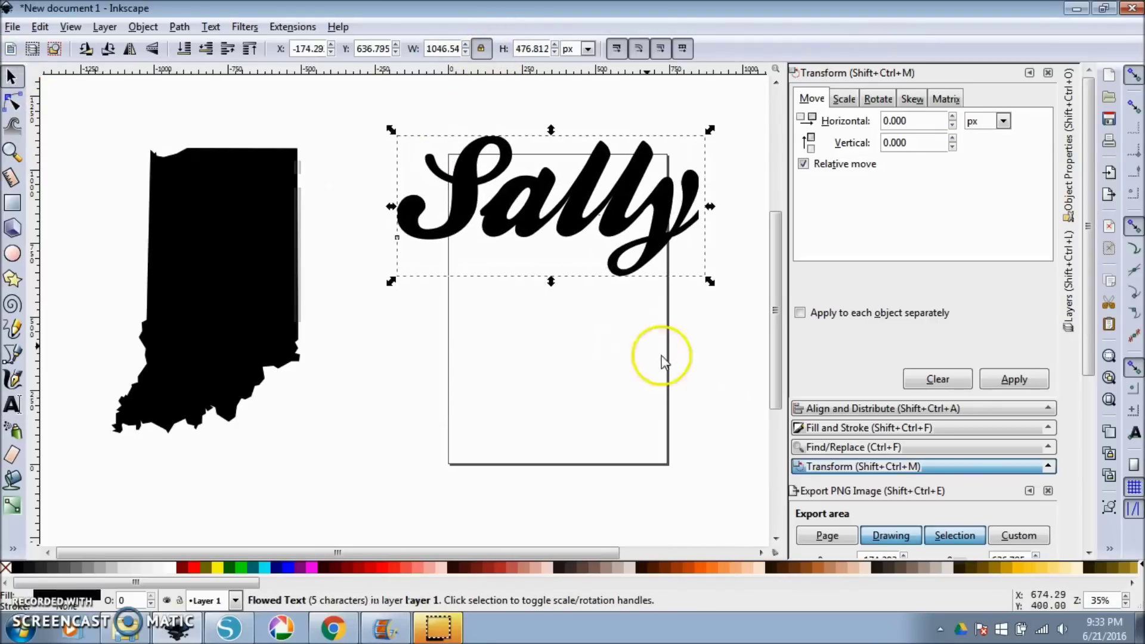
{"action": "left_click_drag", "start_coordinate": [562, 217], "coordinate": [519, 294]}
{"action": "left_click_drag", "start_coordinate": [294, 277], "coordinate": [238, 262]}
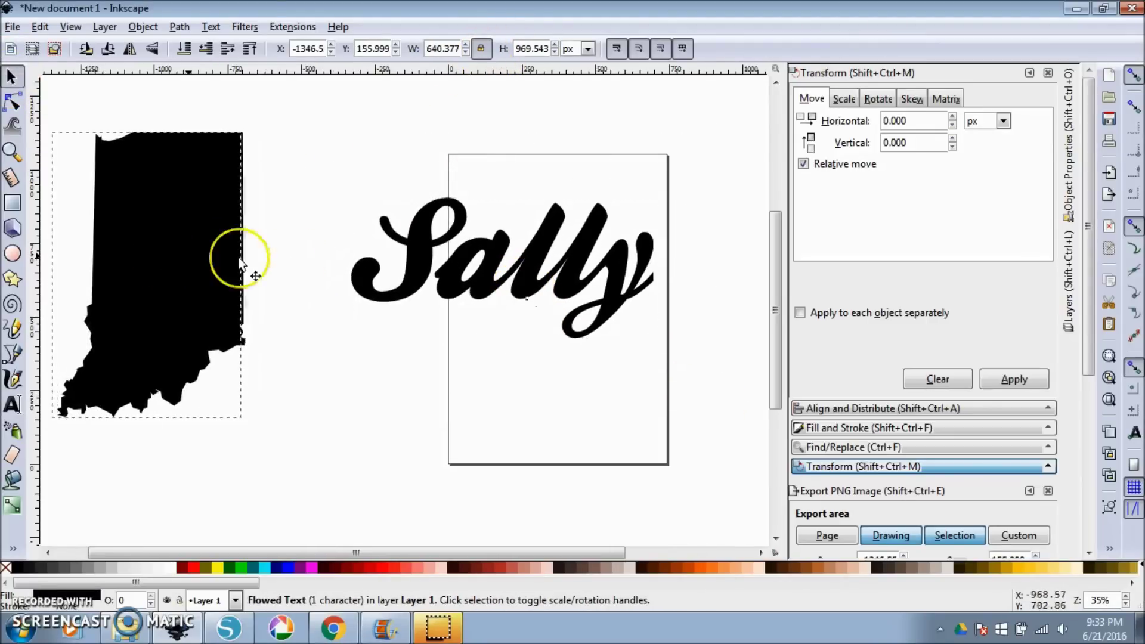
Step: Convert the Sally text with Object to Path and ungroup it into separate letters
{"action": "left_click", "coordinate": [453, 298]}
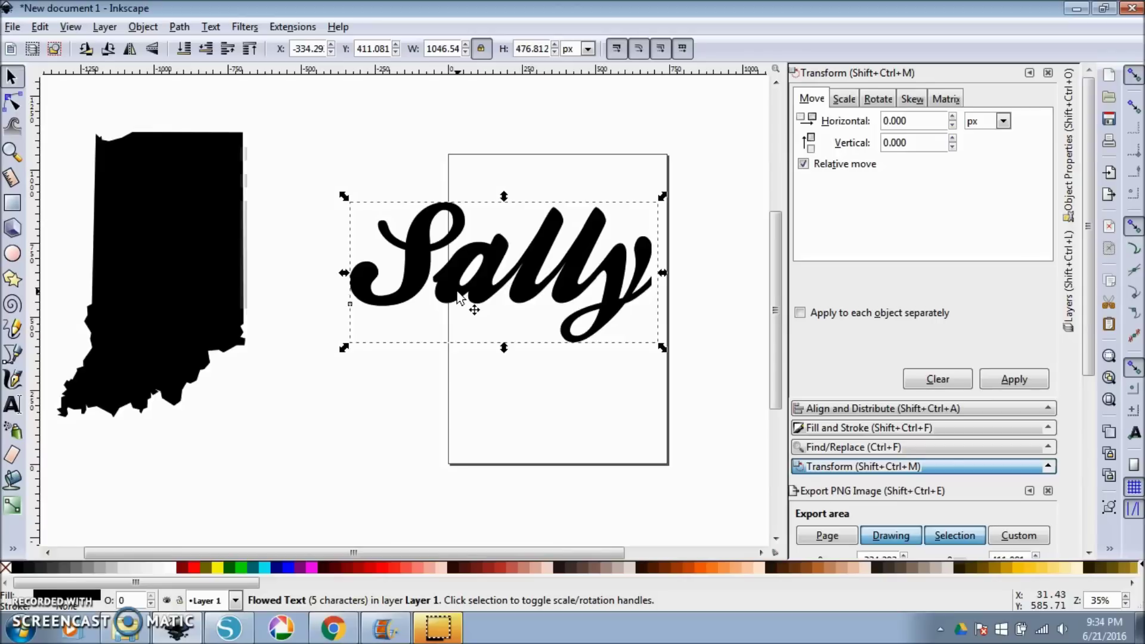
{"action": "left_click", "coordinate": [181, 27]}
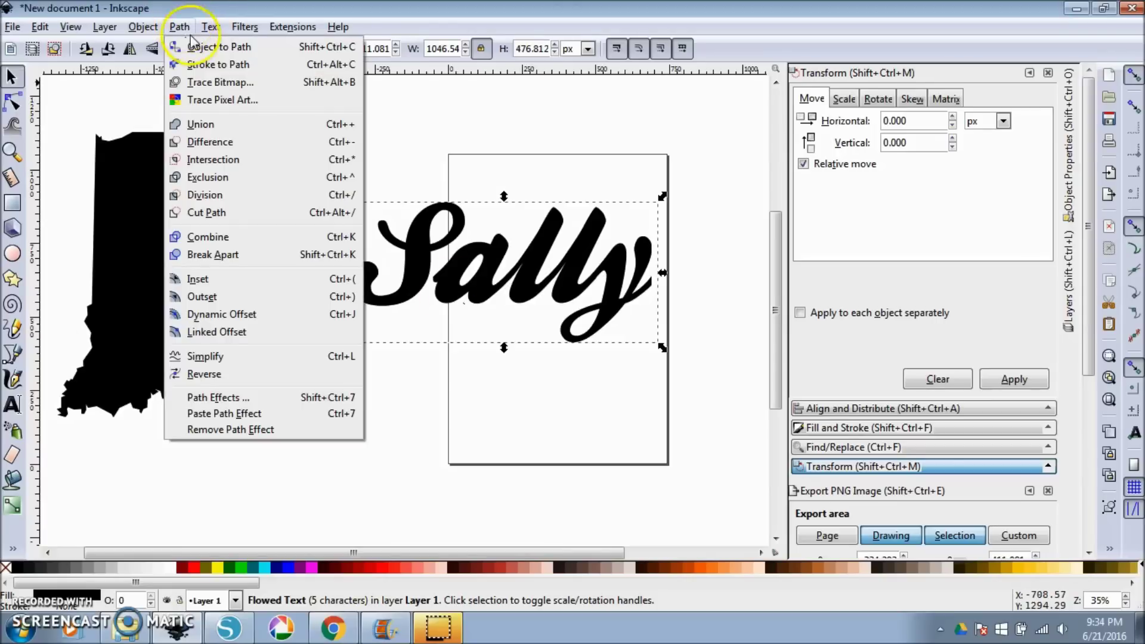
{"action": "left_click", "coordinate": [199, 52]}
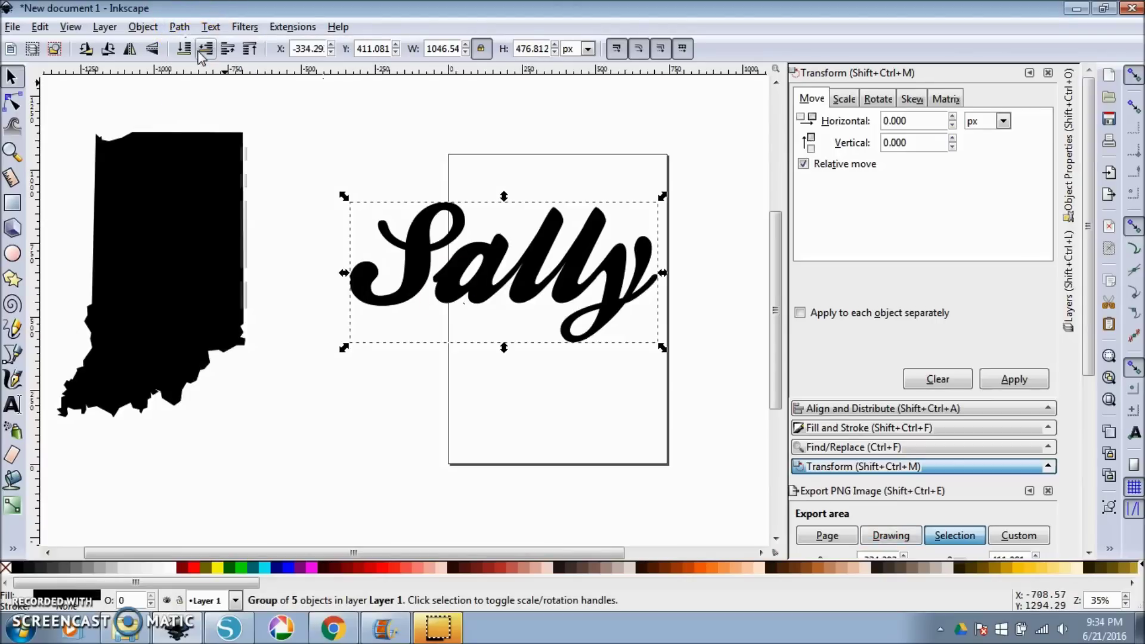
{"action": "right_click", "coordinate": [417, 263]}
{"action": "left_click", "coordinate": [455, 583]}
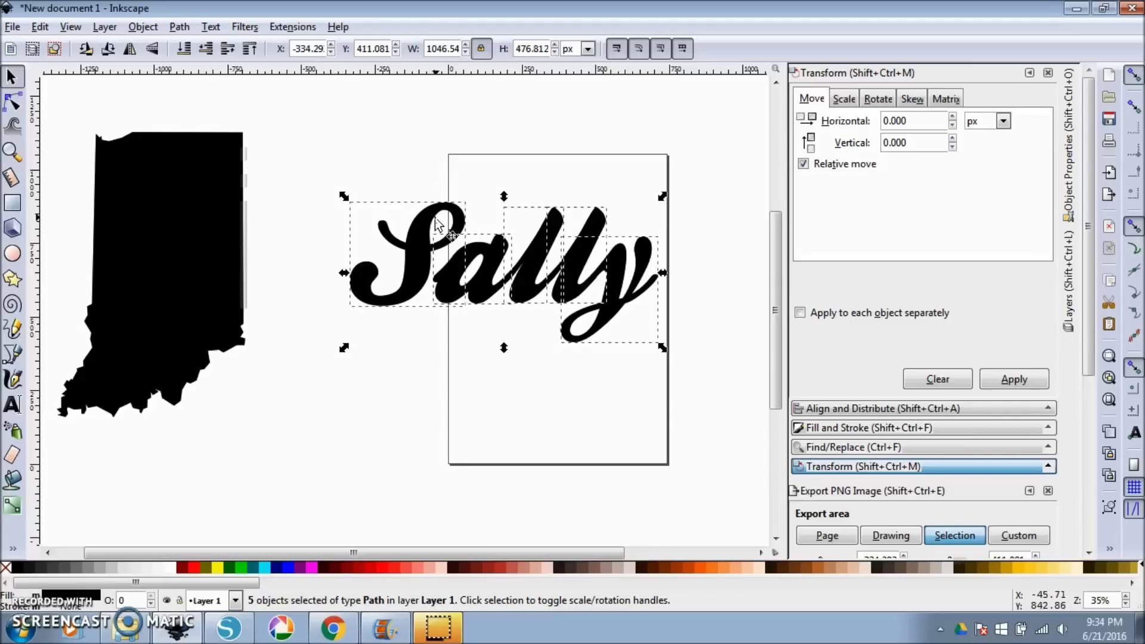
{"action": "left_click", "coordinate": [459, 368]}
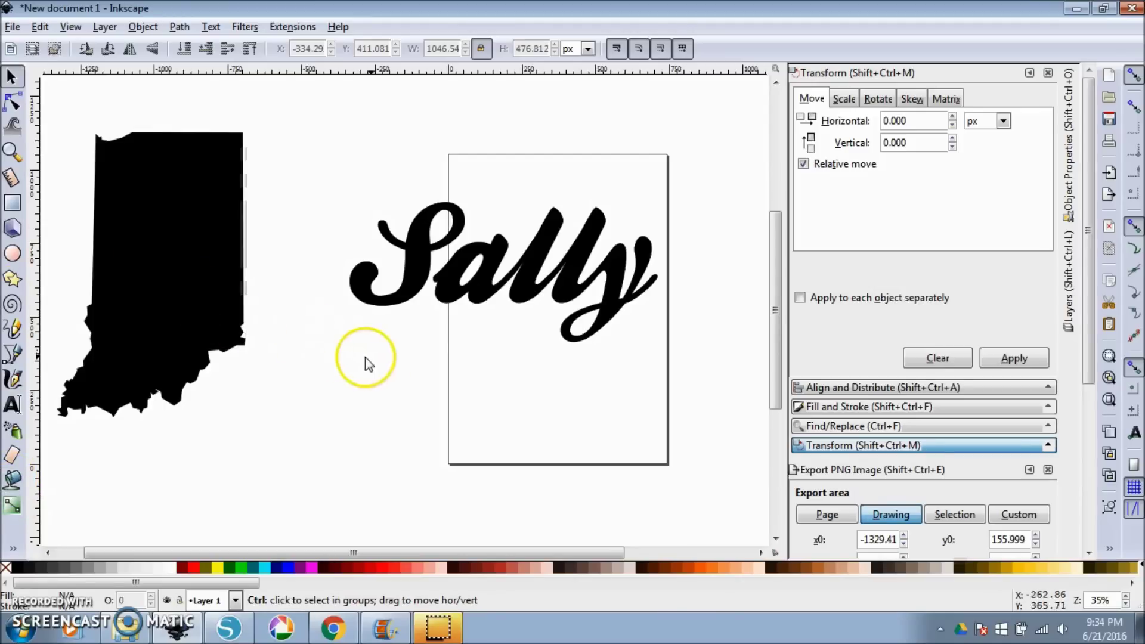
{"action": "scroll", "coordinate": [458, 311], "scroll_direction": "up", "scroll_amount": 1, "text": "ctrl"}
Step: Zoom in on the S–a join and drag two nodes of the a to reshape it
{"action": "scroll", "coordinate": [457, 311], "scroll_direction": "up", "scroll_amount": 4, "text": "ctrl"}
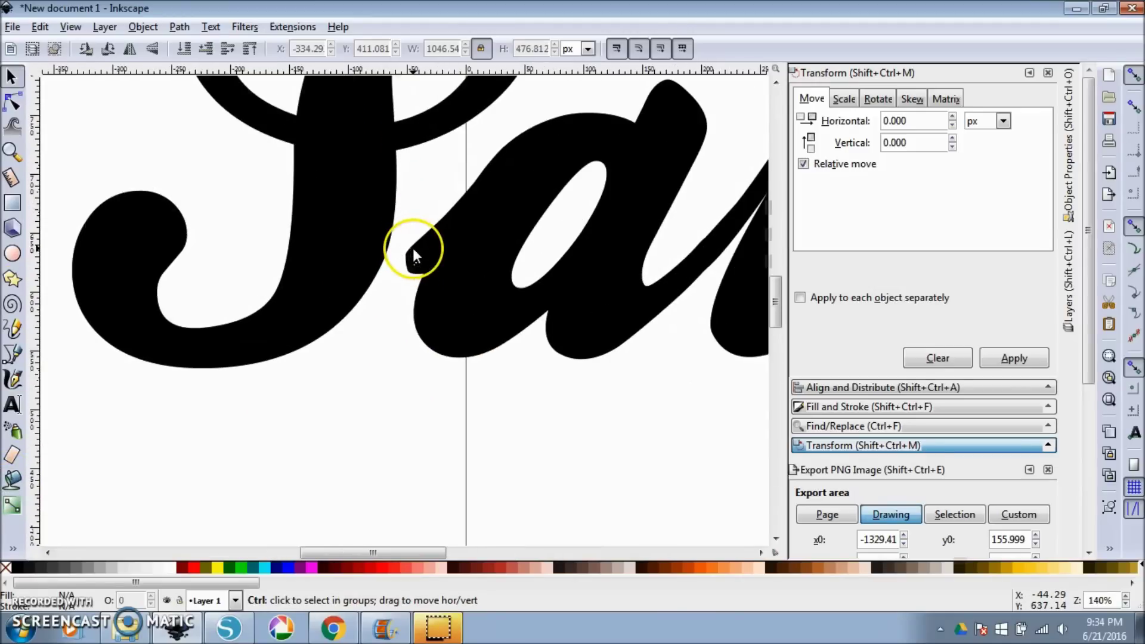
{"action": "scroll", "coordinate": [418, 258], "scroll_direction": "up", "scroll_amount": 1, "text": "ctrl"}
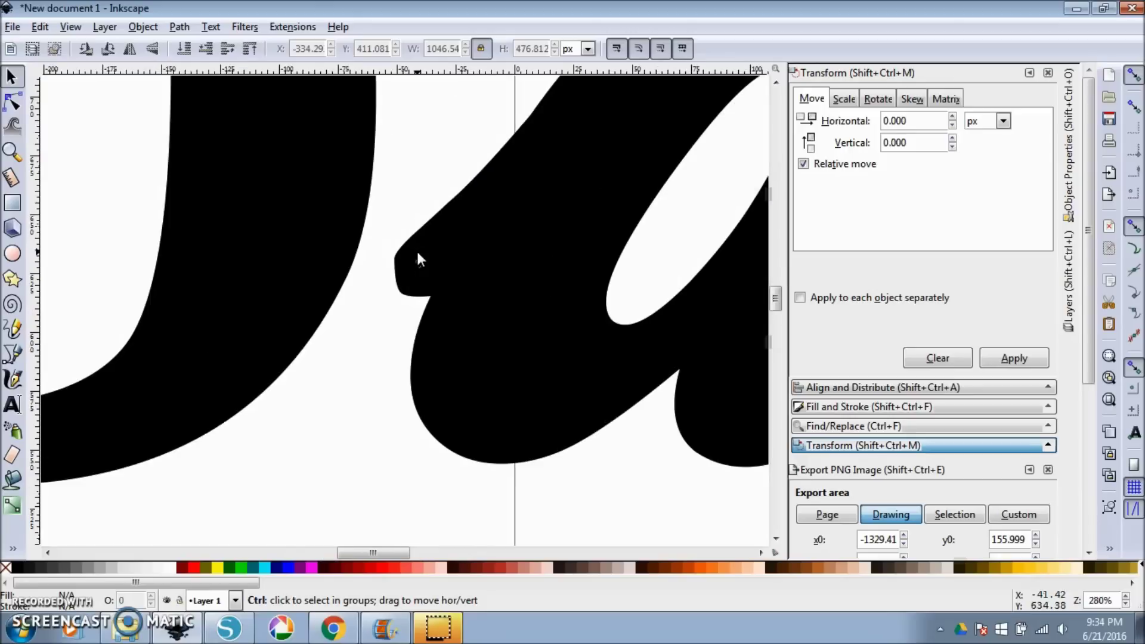
{"action": "scroll", "coordinate": [416, 249], "scroll_direction": "up", "scroll_amount": 1, "text": "ctrl"}
{"action": "left_click", "coordinate": [12, 103]}
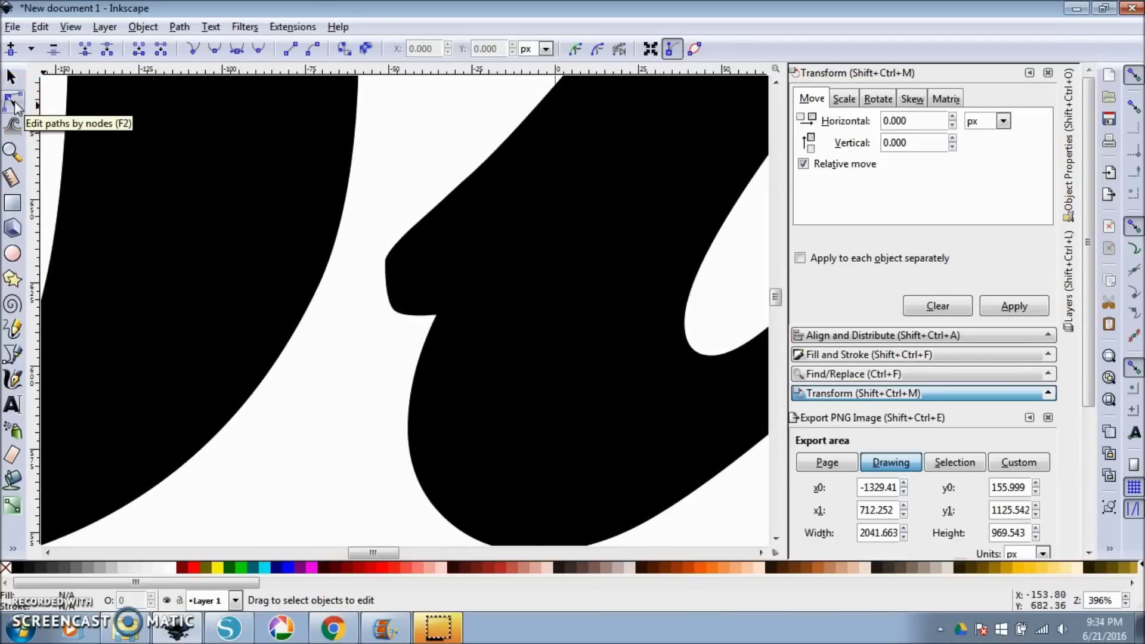
{"action": "left_click", "coordinate": [434, 256]}
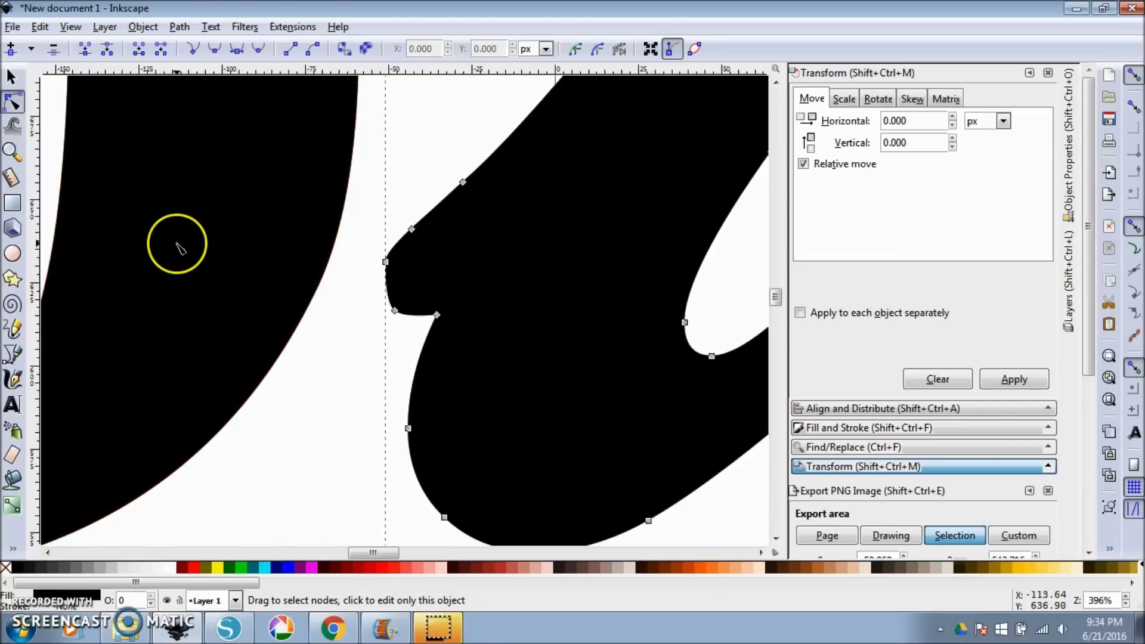
{"action": "scroll", "coordinate": [389, 276], "scroll_direction": "up", "scroll_amount": 1}
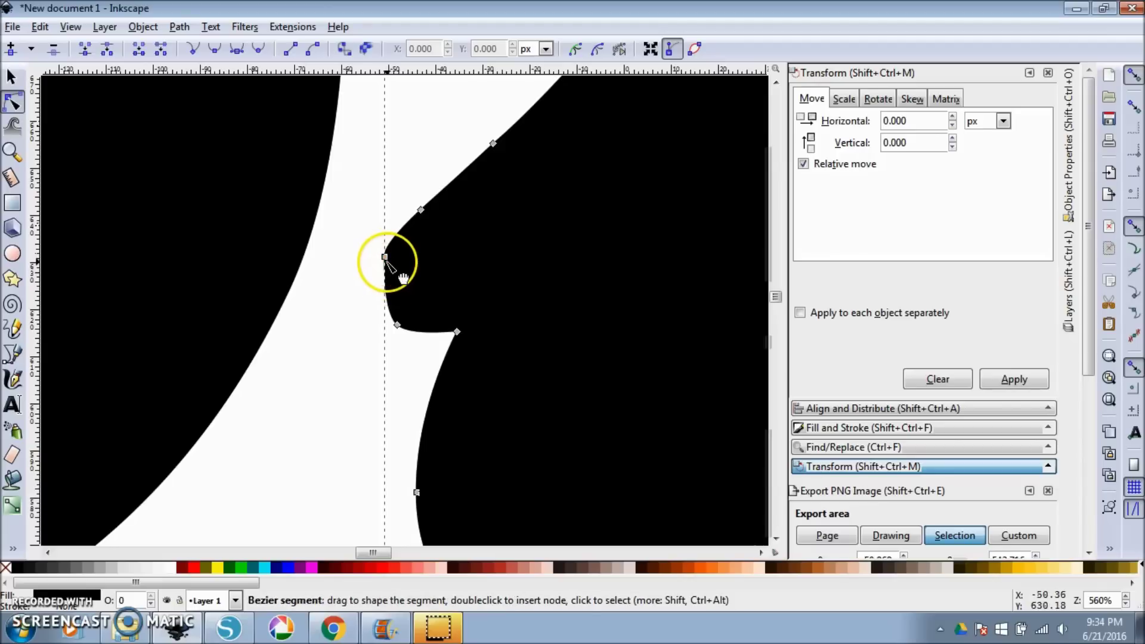
{"action": "left_click", "coordinate": [366, 267]}
{"action": "left_click_drag", "start_coordinate": [358, 275], "coordinate": [246, 321]}
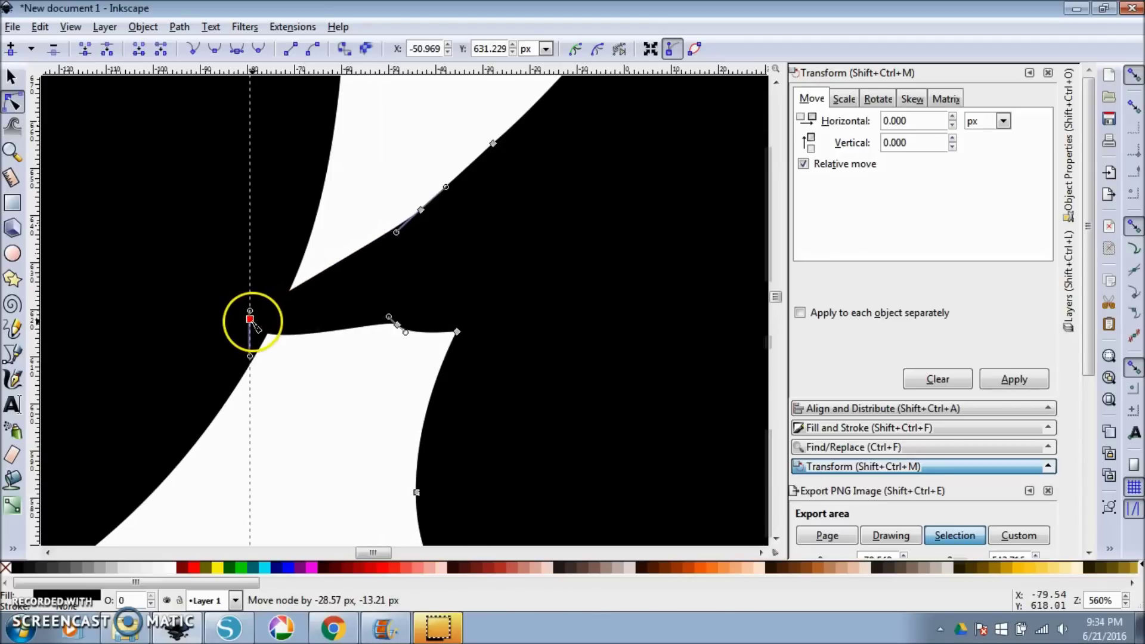
{"action": "left_click", "coordinate": [397, 325]}
{"action": "left_click_drag", "start_coordinate": [397, 325], "coordinate": [200, 447]}
Step: Add a new node on the a's edge and nudge it to smooth the curve
{"action": "scroll", "coordinate": [365, 386], "scroll_direction": "down", "scroll_amount": 3}
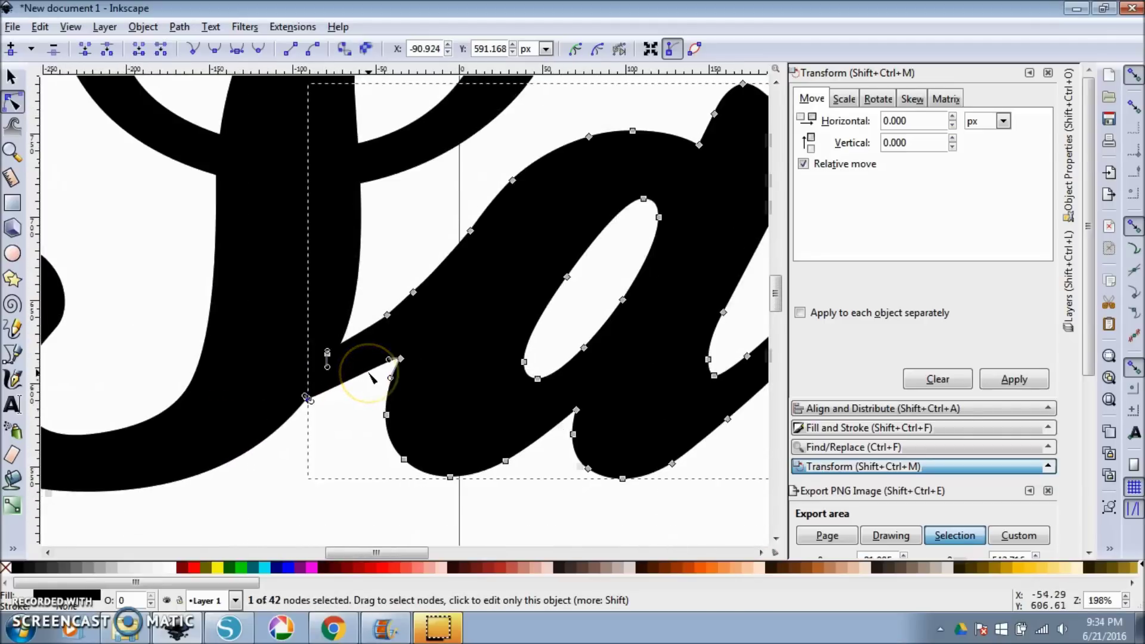
{"action": "left_click", "coordinate": [363, 396]}
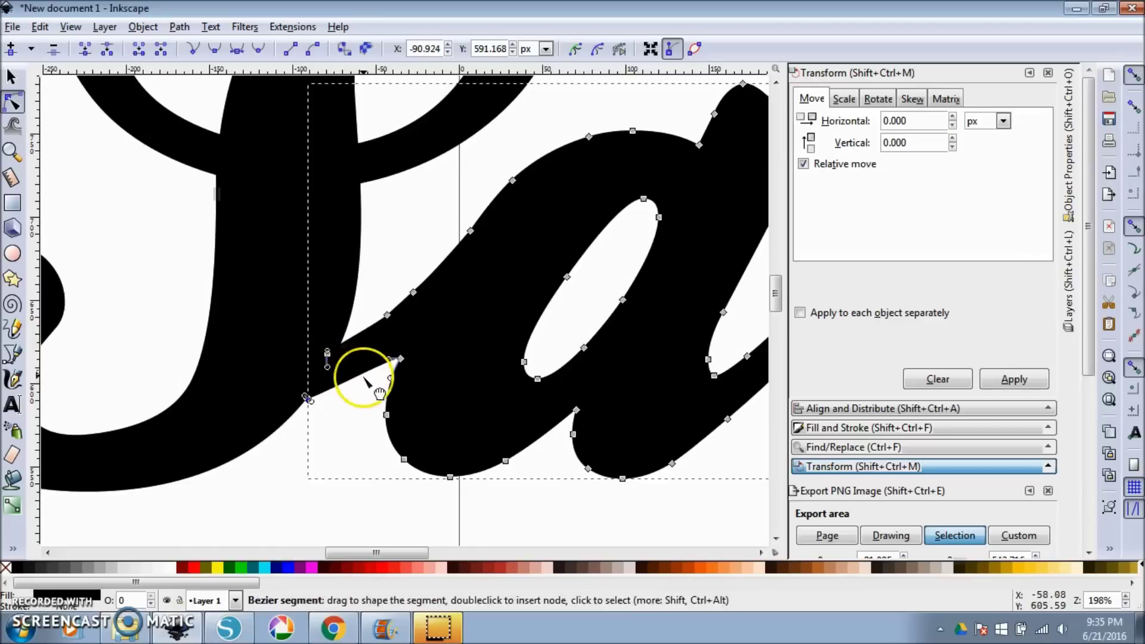
{"action": "scroll", "coordinate": [365, 386], "scroll_direction": "up", "scroll_amount": 4}
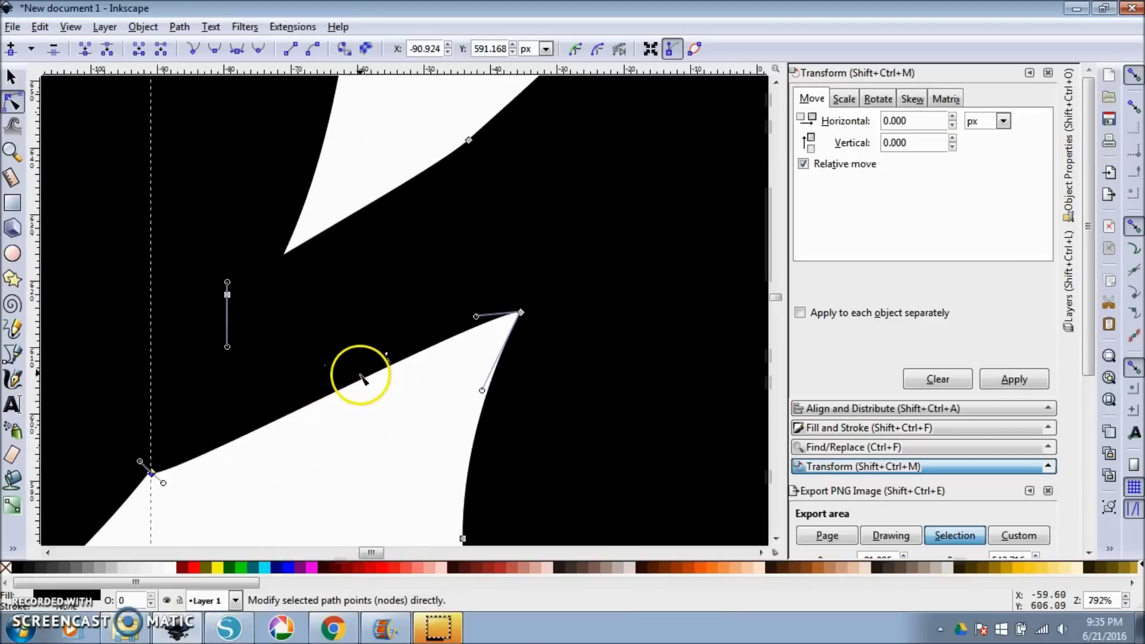
{"action": "double_click", "coordinate": [356, 386]}
{"action": "left_click_drag", "start_coordinate": [355, 387], "coordinate": [346, 405]}
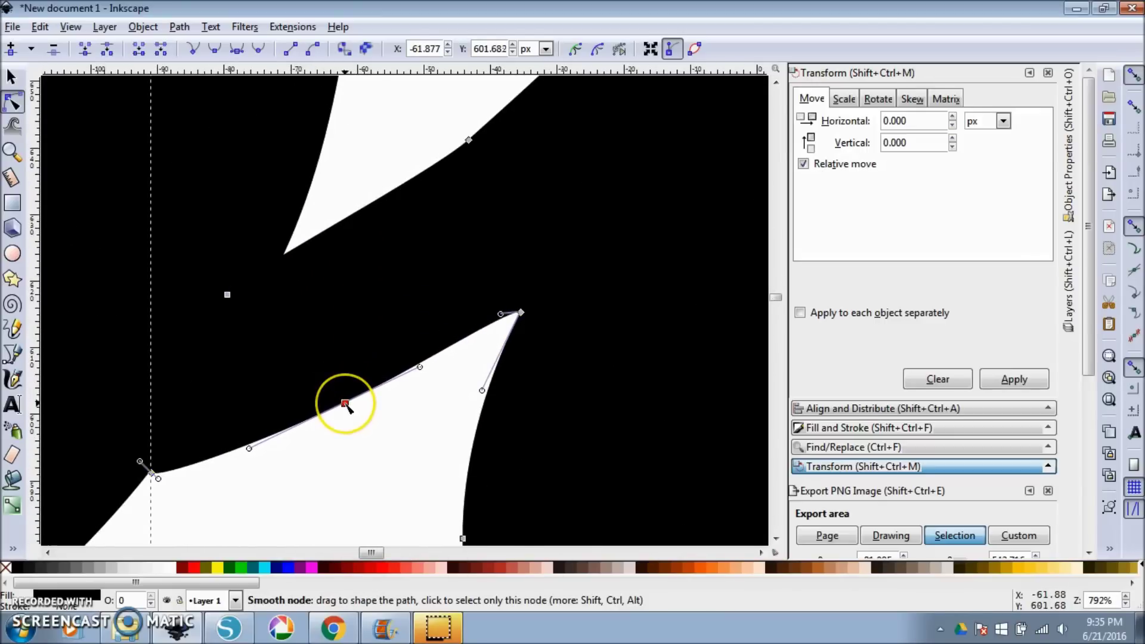
{"action": "key", "text": "Escape"}
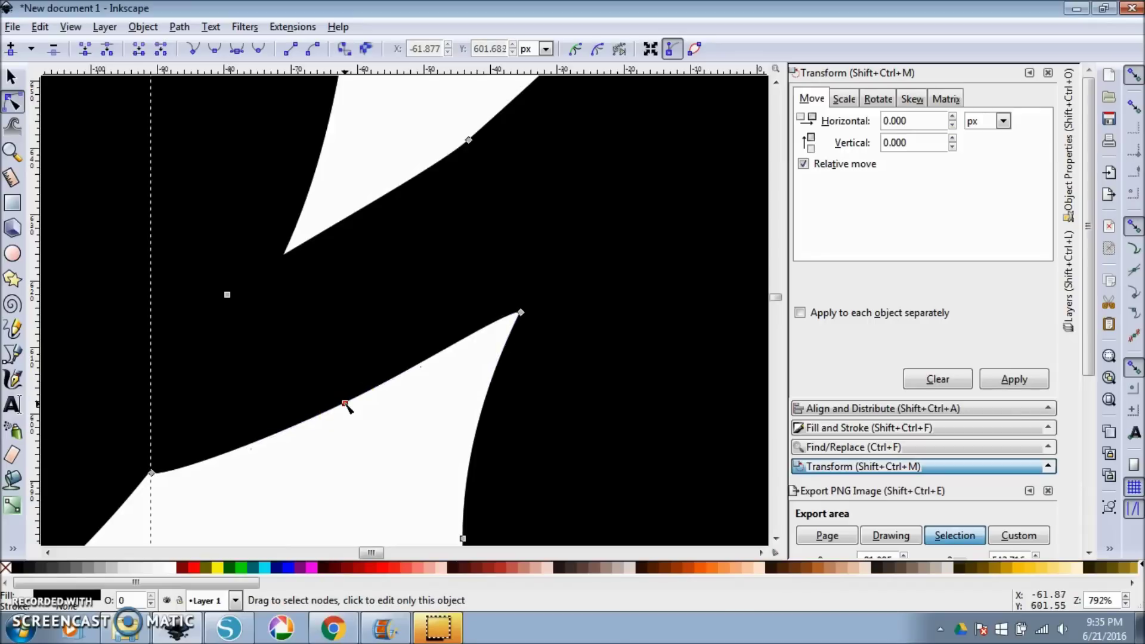
Step: Rubber-band select all five Sally letters for merging
{"action": "scroll", "coordinate": [346, 447], "scroll_direction": "down", "scroll_amount": 6}
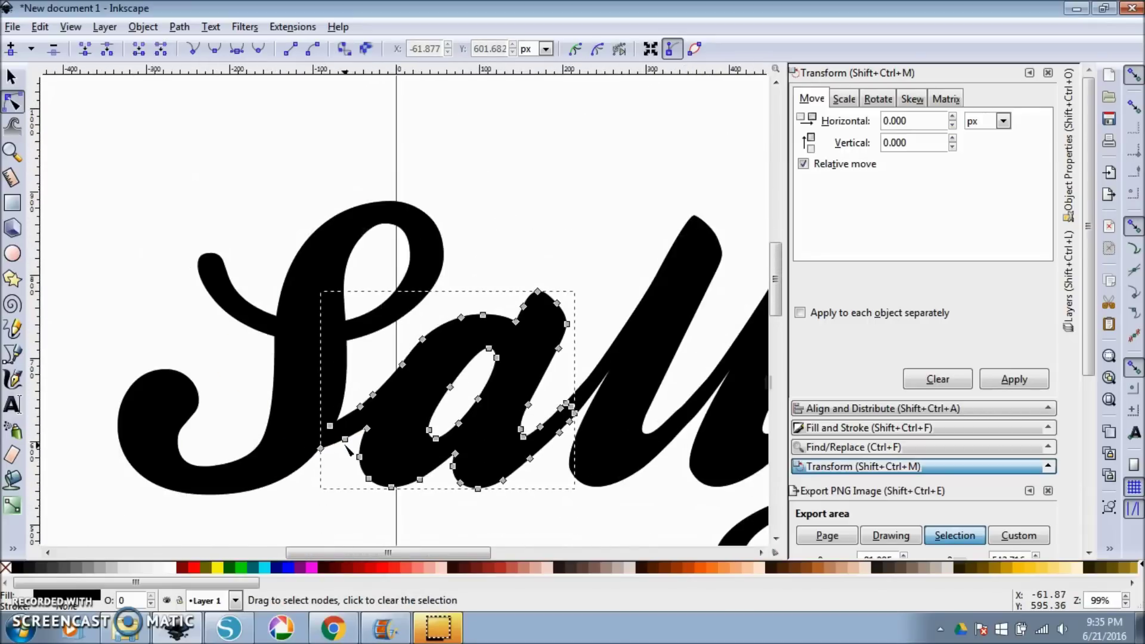
{"action": "left_click", "coordinate": [11, 76]}
{"action": "left_click", "coordinate": [100, 205]}
{"action": "scroll", "coordinate": [100, 206], "scroll_direction": "down", "scroll_amount": 2}
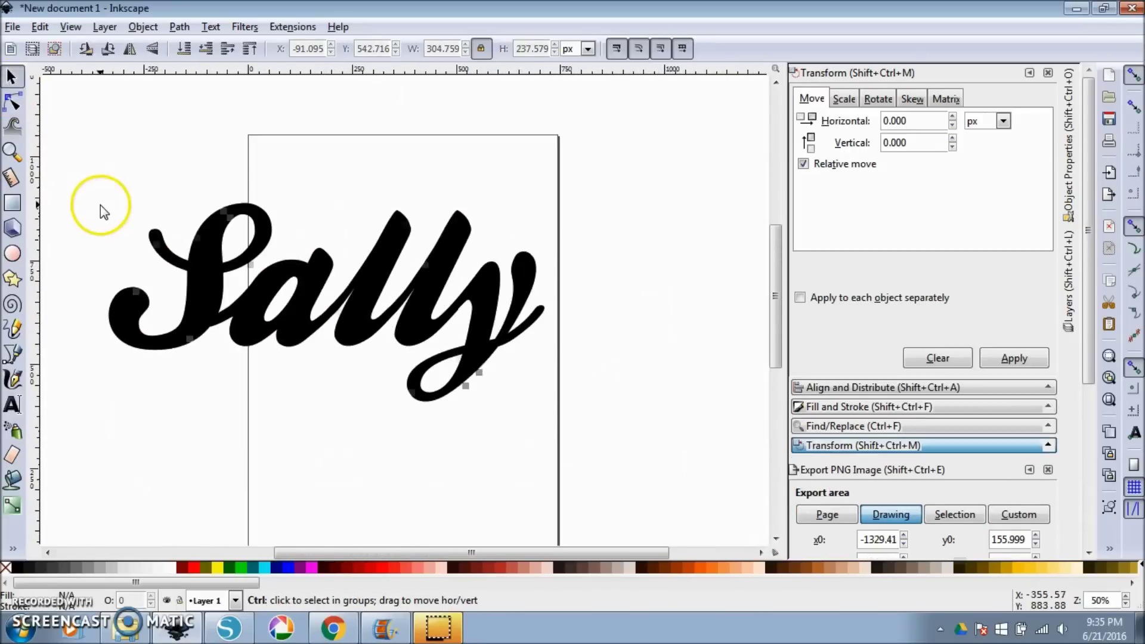
{"action": "left_click_drag", "start_coordinate": [449, 552], "coordinate": [357, 554]}
{"action": "left_click_drag", "start_coordinate": [215, 113], "coordinate": [722, 446]}
{"action": "left_click", "coordinate": [179, 27]}
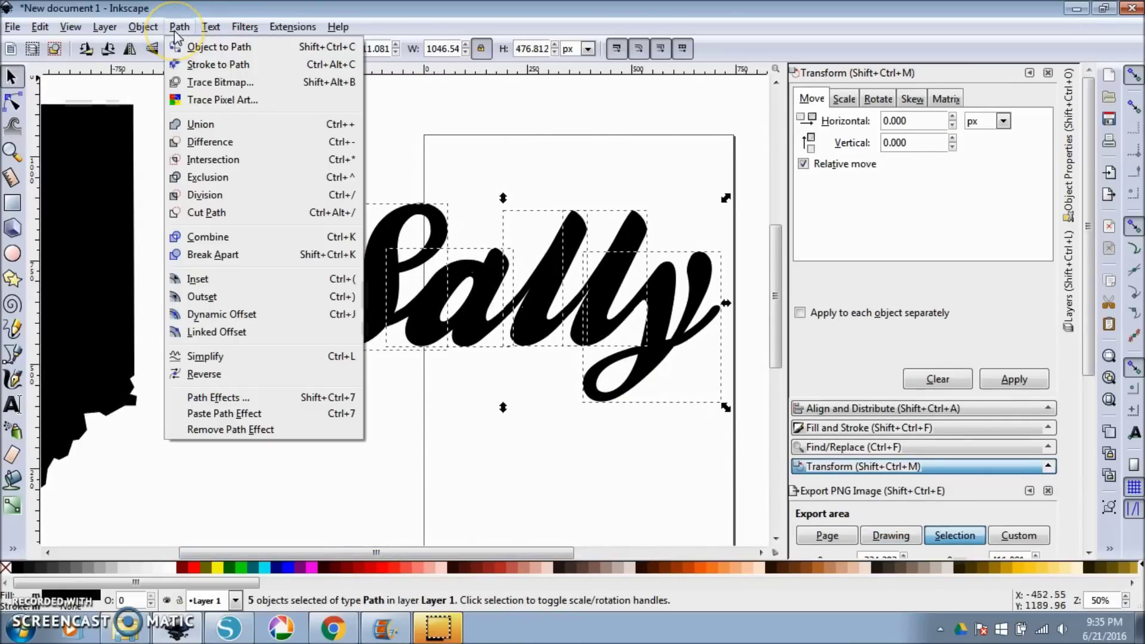
Step: Union the Sally letters into a single 159-node path
{"action": "left_click", "coordinate": [214, 124]}
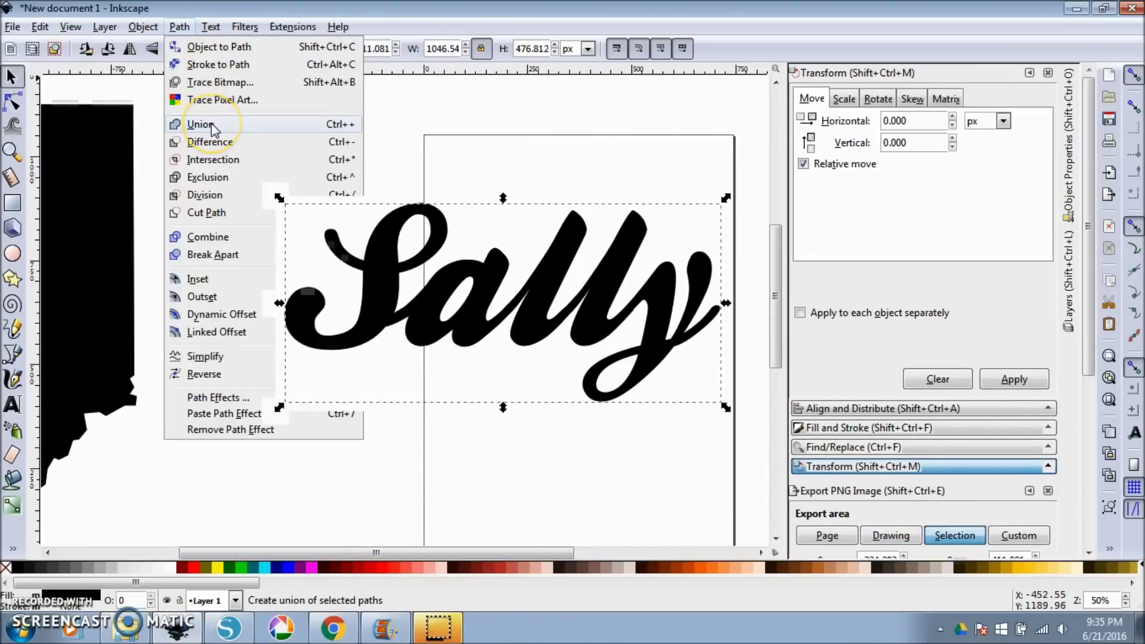
{"action": "left_click", "coordinate": [301, 325]}
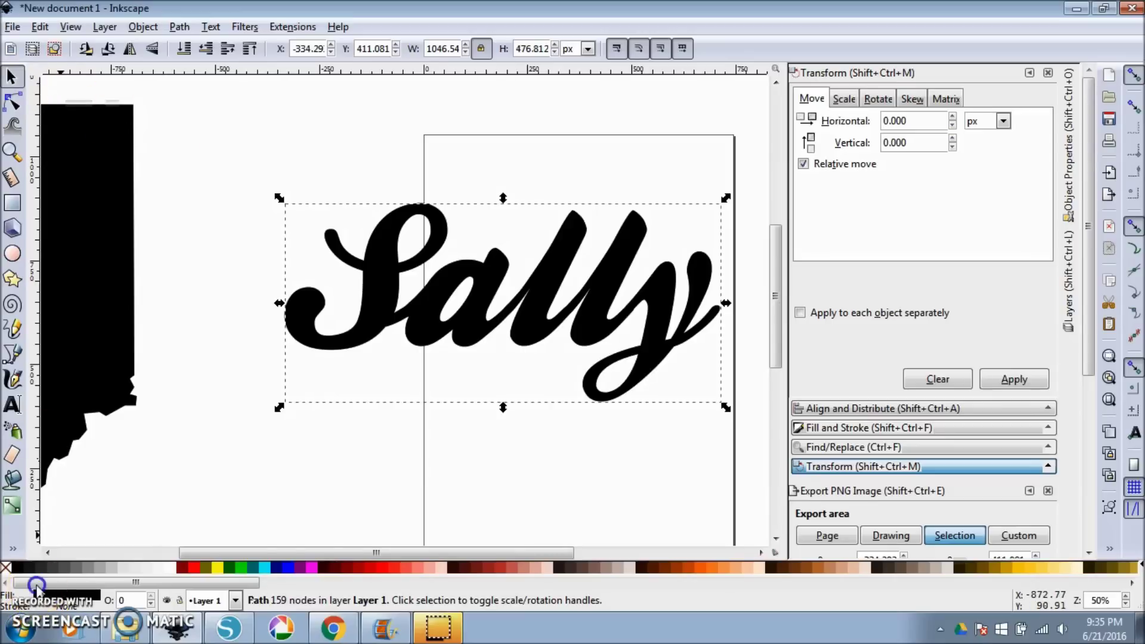
{"action": "left_click", "coordinate": [399, 337]}
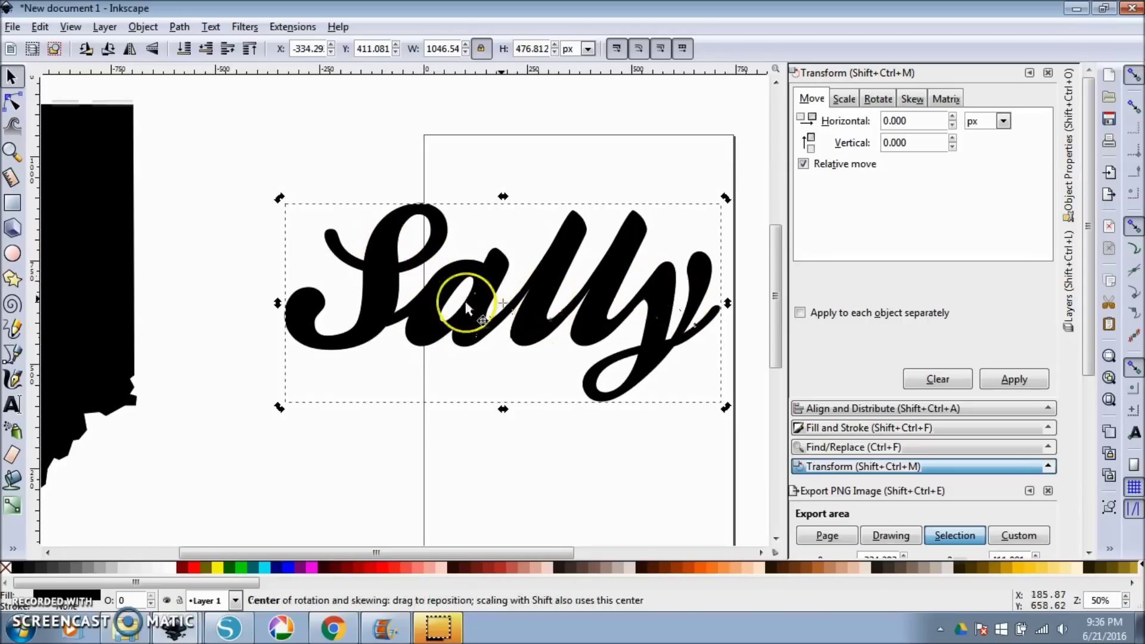
{"action": "scroll", "coordinate": [438, 316], "scroll_direction": "down", "scroll_amount": 1}
{"action": "scroll", "coordinate": [438, 317], "scroll_direction": "down", "scroll_amount": 1}
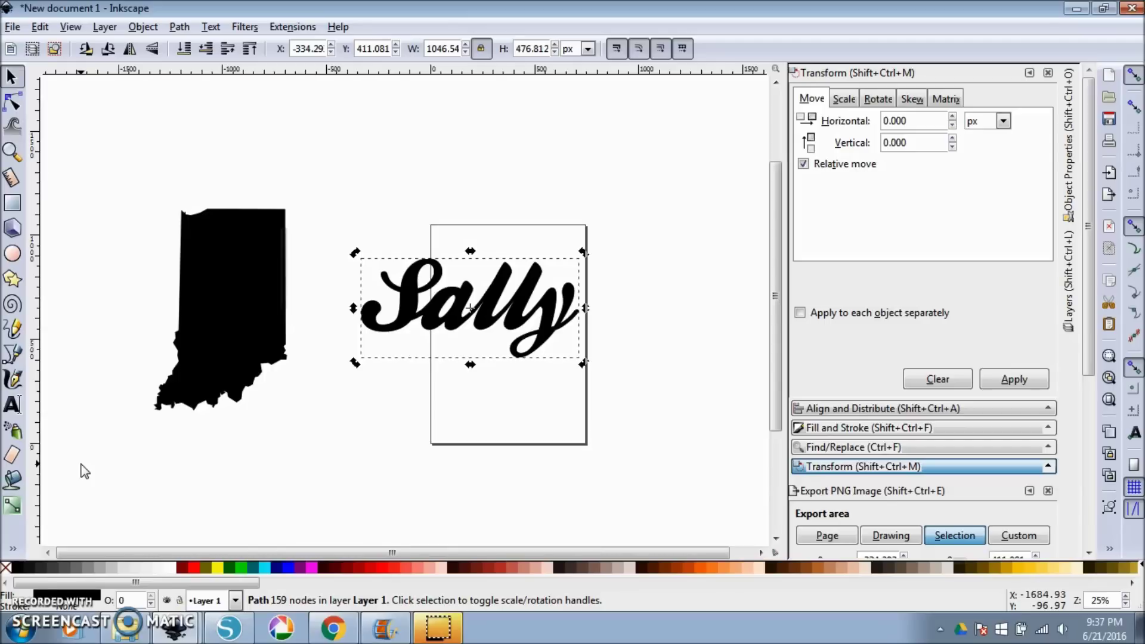
Step: Create a brown Paint Bucket fill around Indiana with grow 5 and lower it behind the black shape
{"action": "left_click", "coordinate": [225, 292]}
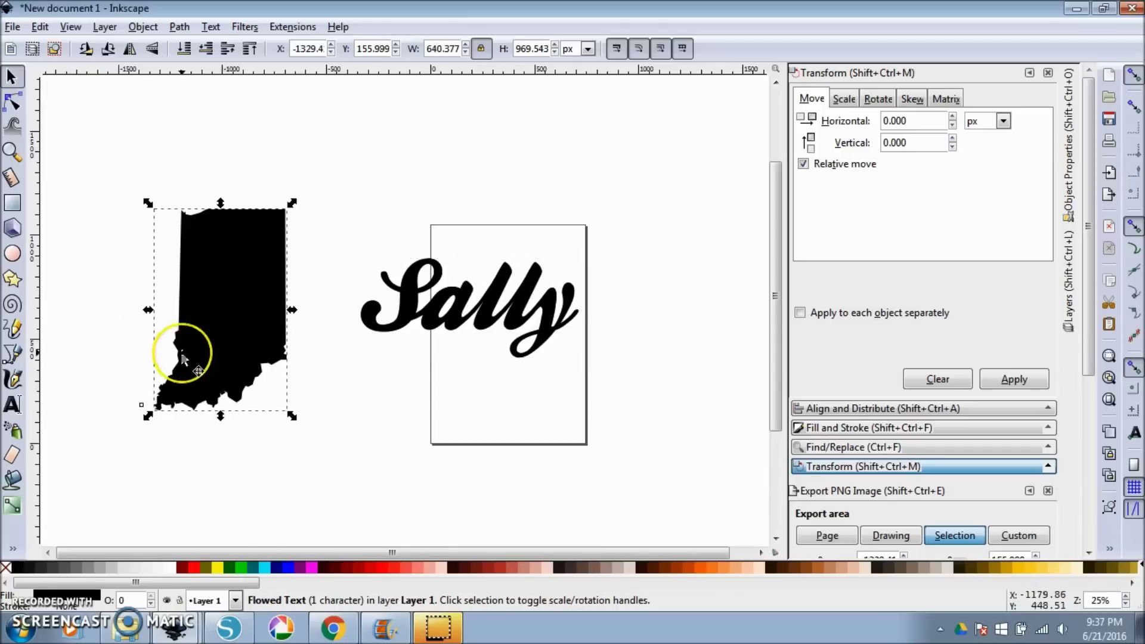
{"action": "left_click", "coordinate": [13, 480]}
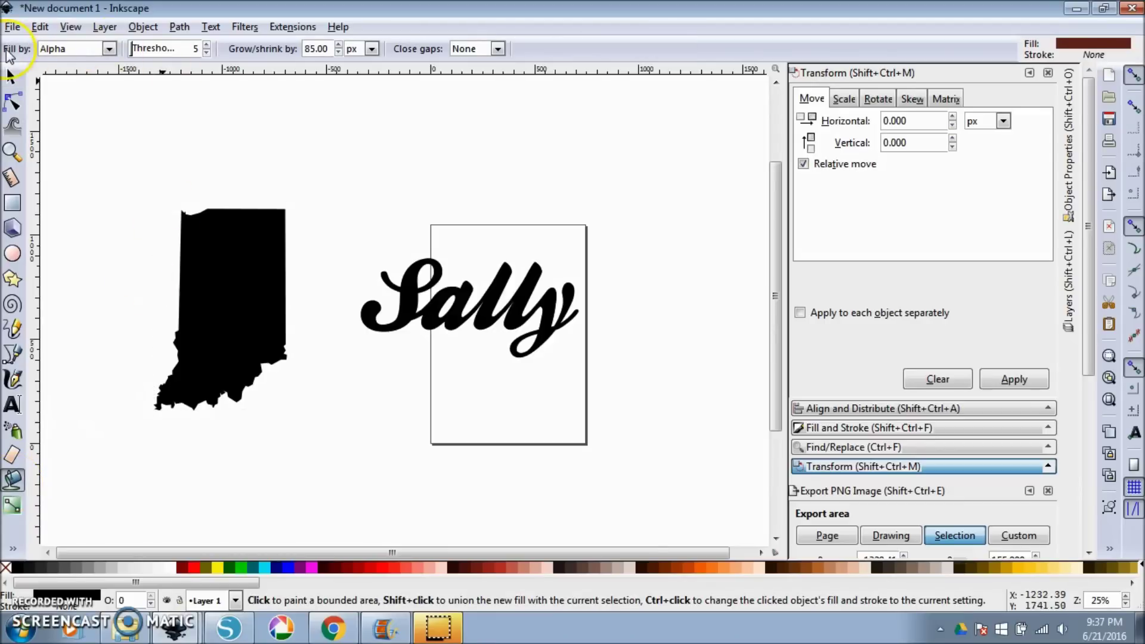
{"action": "left_click", "coordinate": [59, 53]}
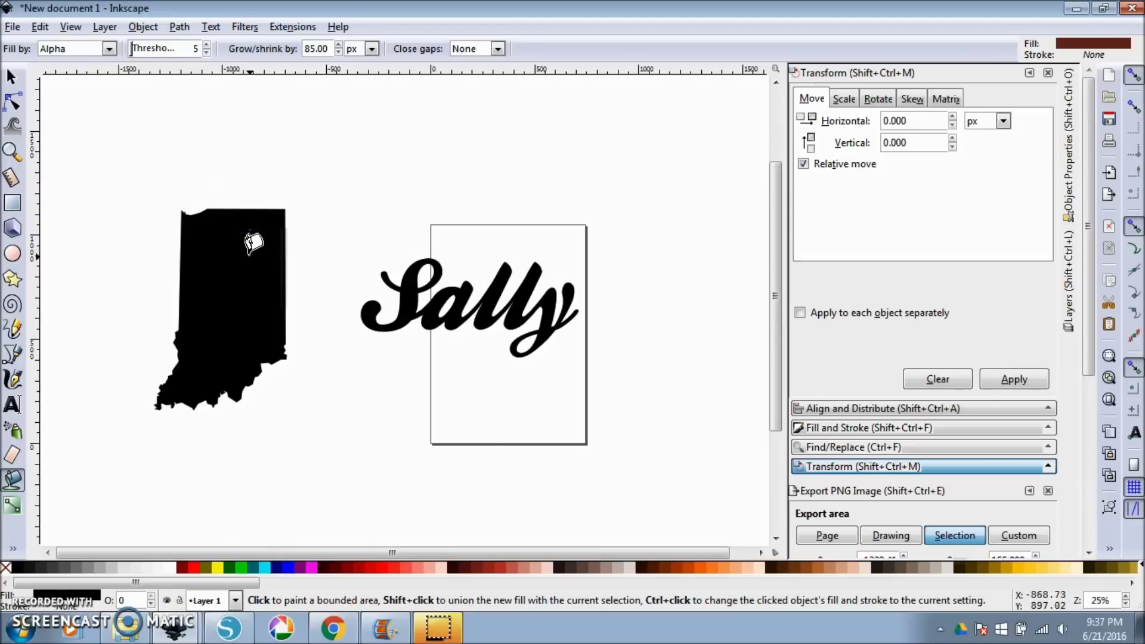
{"action": "double_click", "coordinate": [320, 49]}
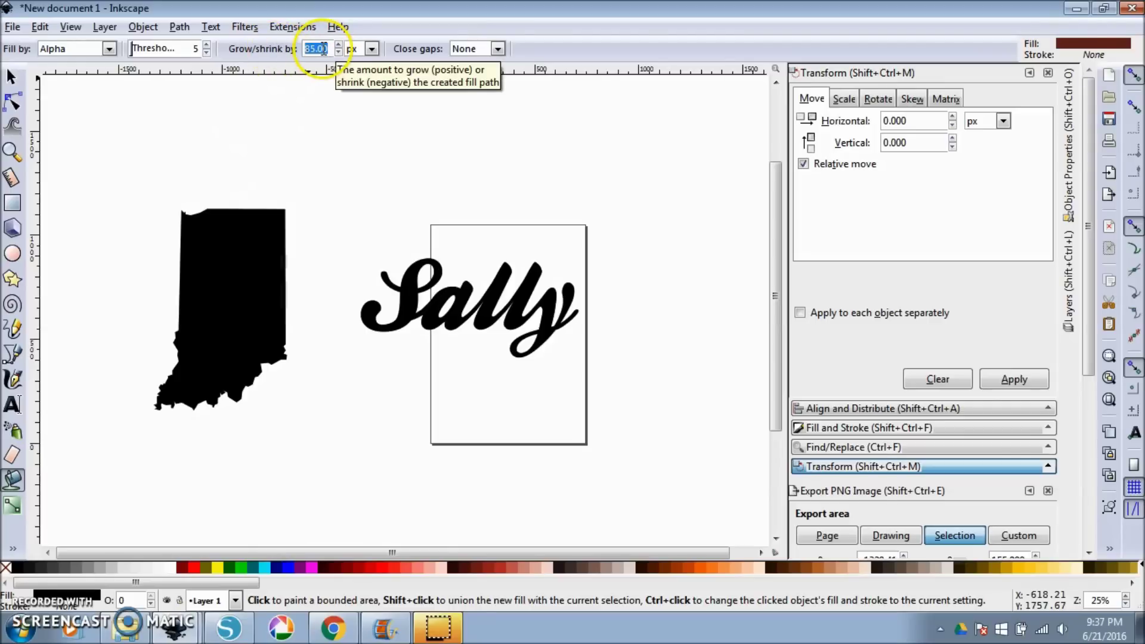
{"action": "type", "text": "5"}
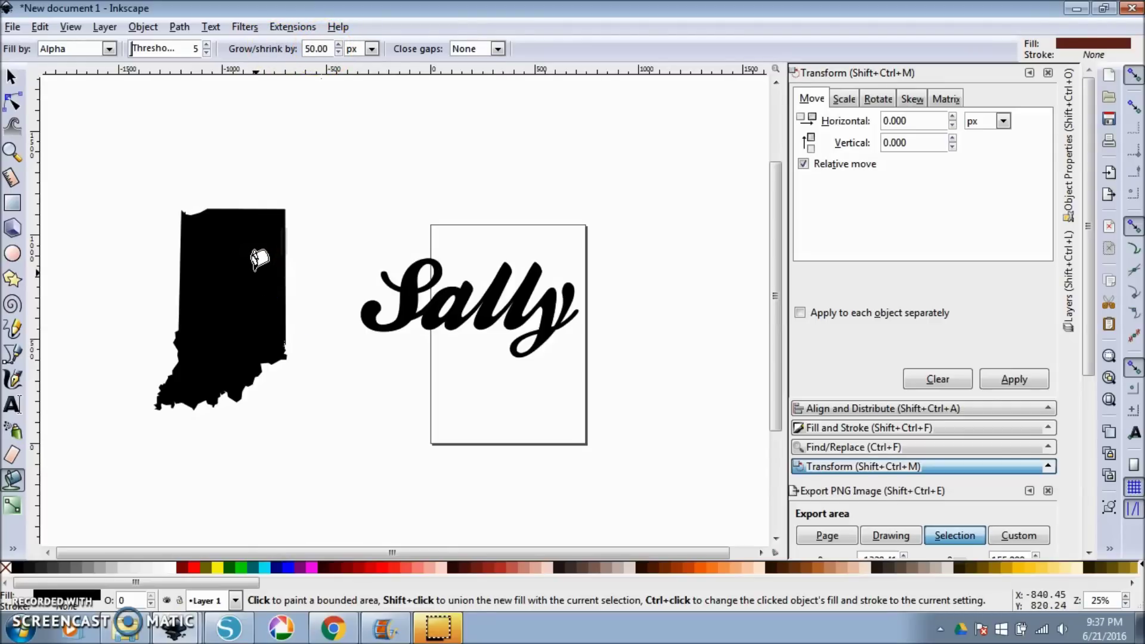
{"action": "left_click", "coordinate": [250, 213]}
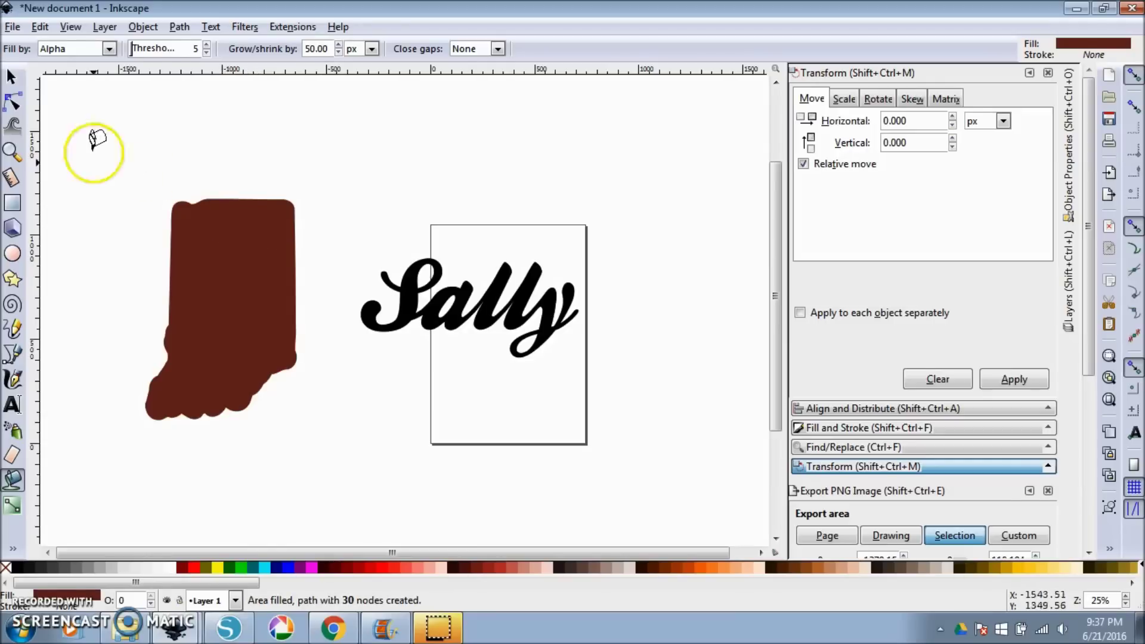
{"action": "left_click", "coordinate": [10, 77]}
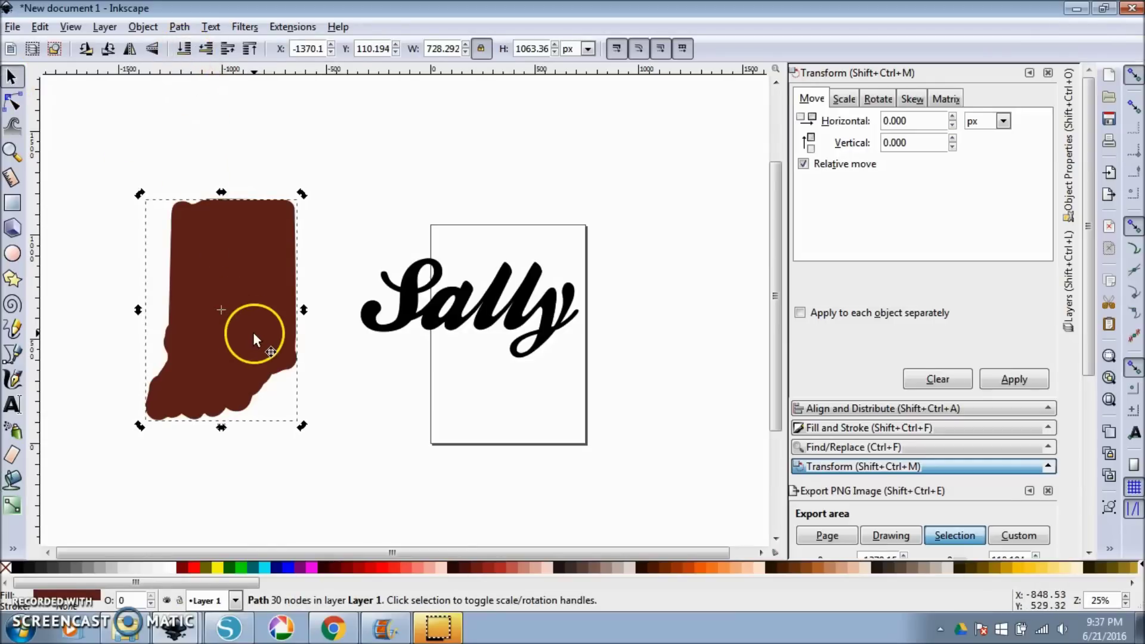
{"action": "left_click", "coordinate": [184, 49]}
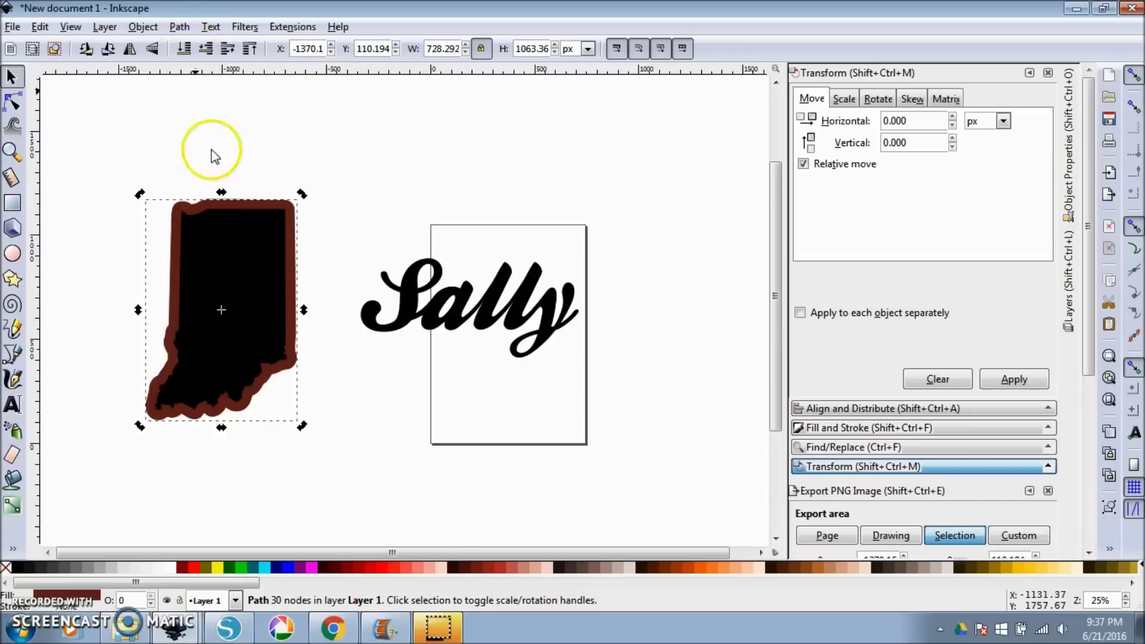
{"action": "left_click", "coordinate": [357, 224]}
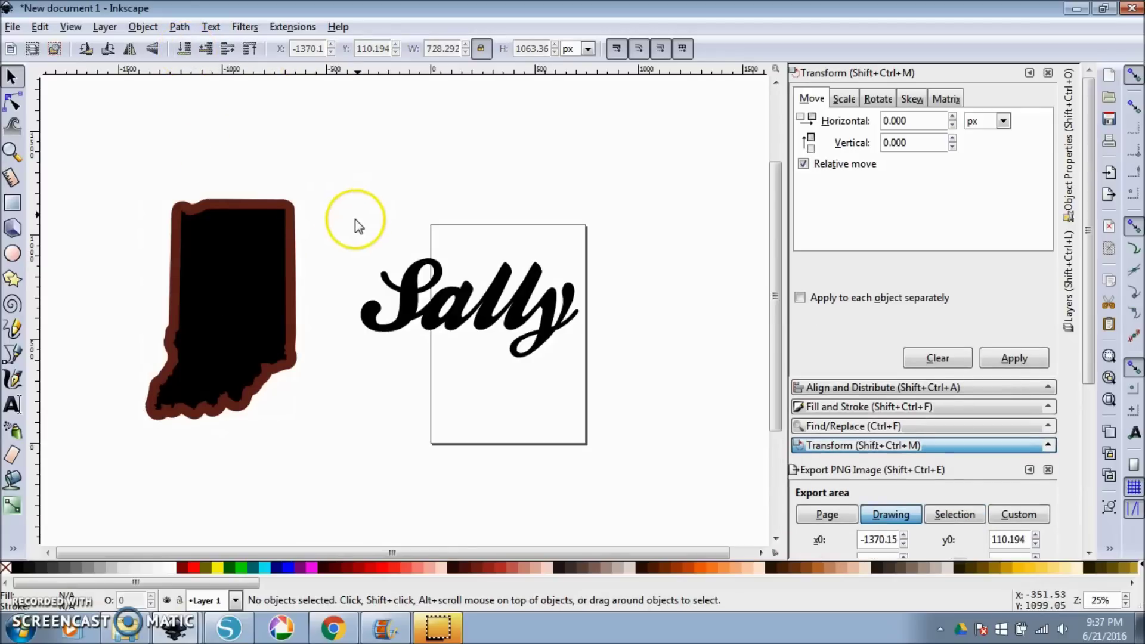
Step: Replace the old brown border with a 40 px grown fill lowered behind the black Indiana
{"action": "left_click", "coordinate": [298, 343]}
{"action": "key", "text": "Delete"}
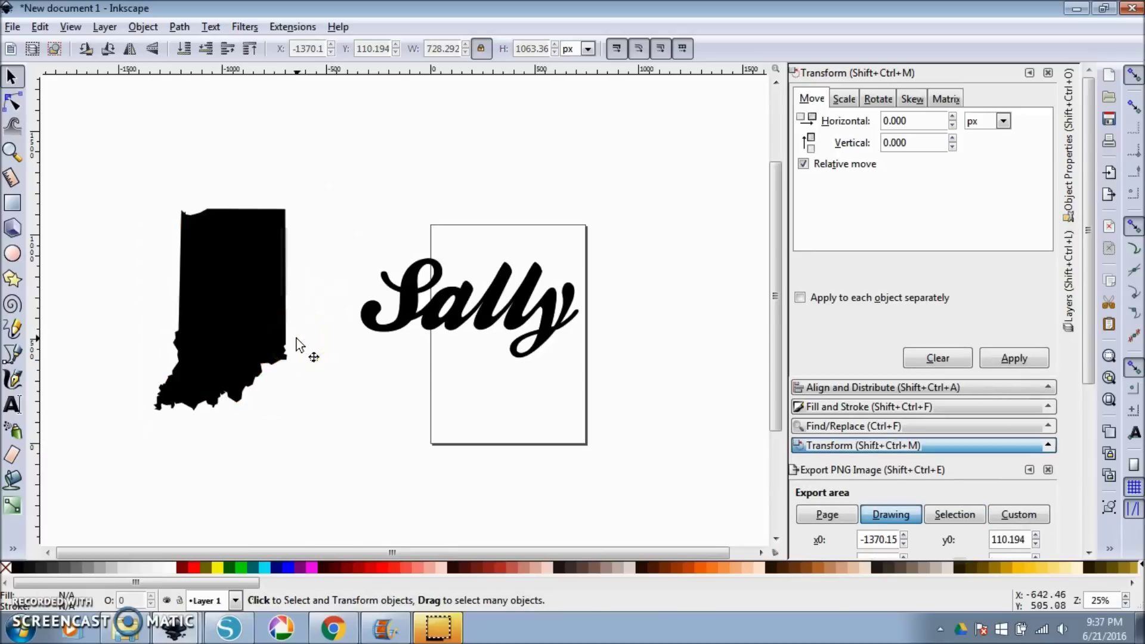
{"action": "left_click", "coordinate": [14, 479]}
{"action": "left_click_drag", "start_coordinate": [324, 53], "coordinate": [245, 53]}
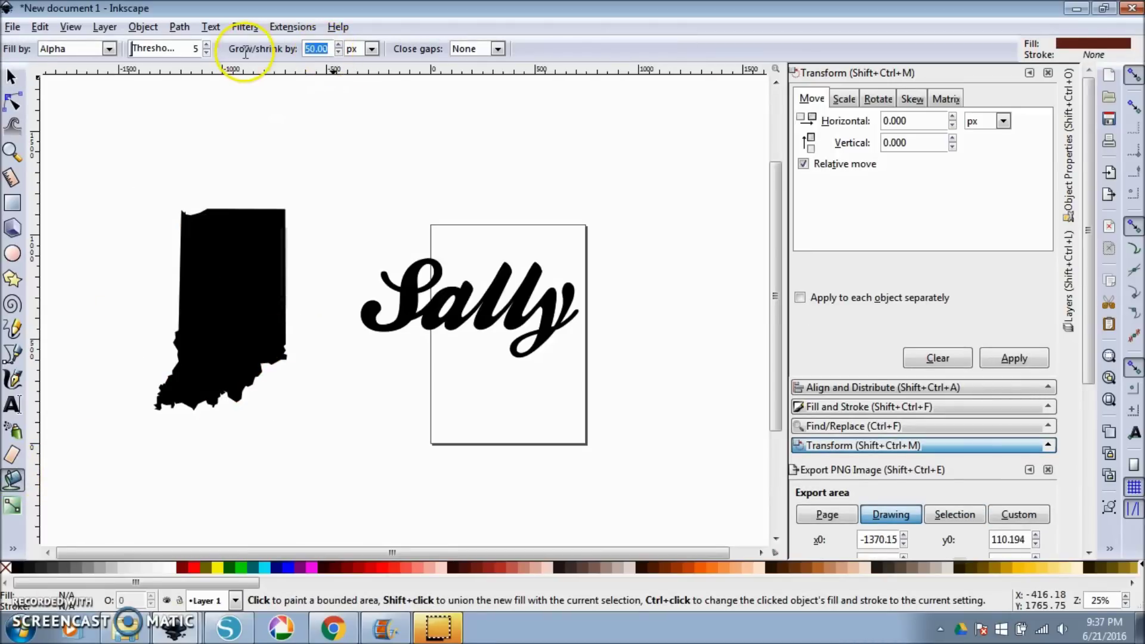
{"action": "type", "text": "4"}
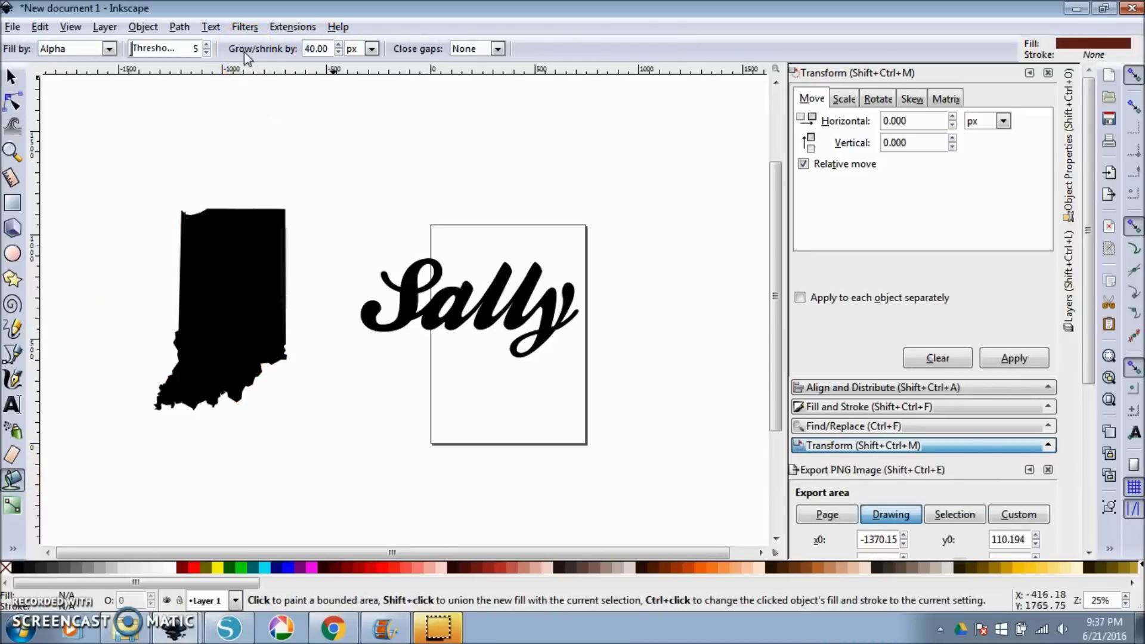
{"action": "left_click", "coordinate": [233, 230]}
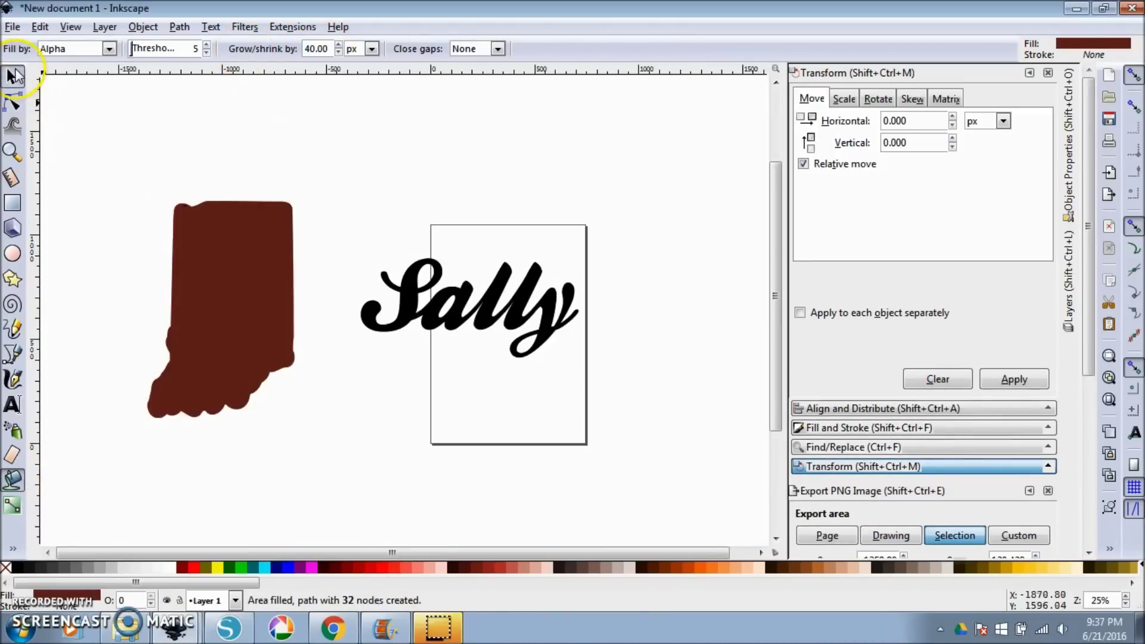
{"action": "left_click", "coordinate": [10, 77]}
{"action": "left_click", "coordinate": [218, 246]}
{"action": "left_click", "coordinate": [218, 246]}
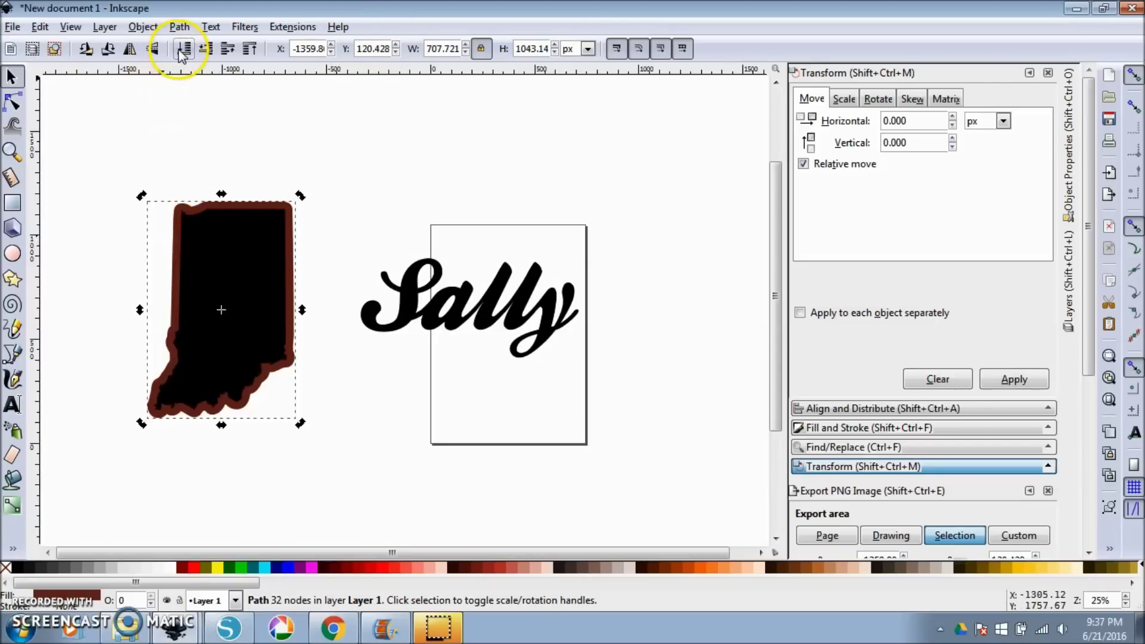
{"action": "left_click", "coordinate": [338, 139]}
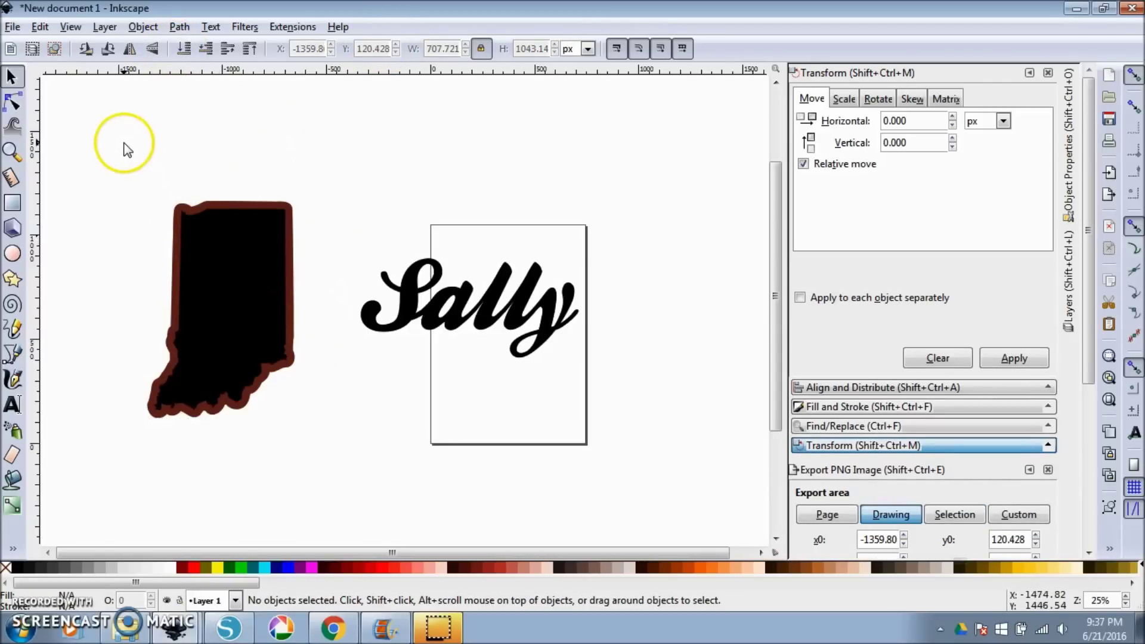
Step: Check the Indiana shape and its border selection, then select the Sally lettering
{"action": "left_click_drag", "start_coordinate": [117, 142], "coordinate": [331, 476]}
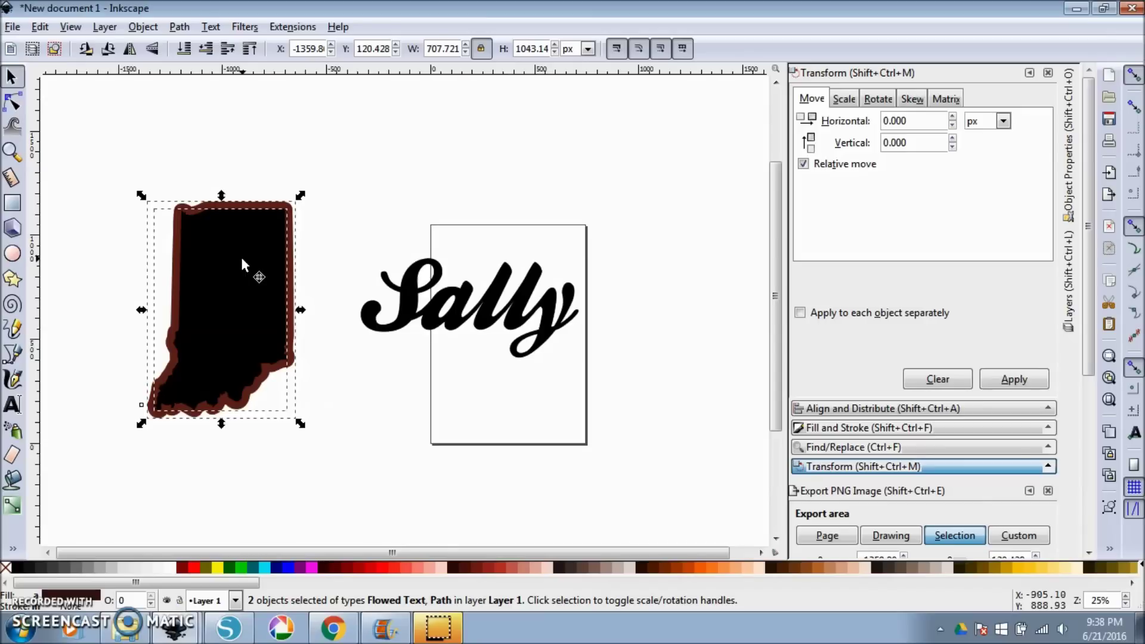
{"action": "left_click", "coordinate": [332, 258]}
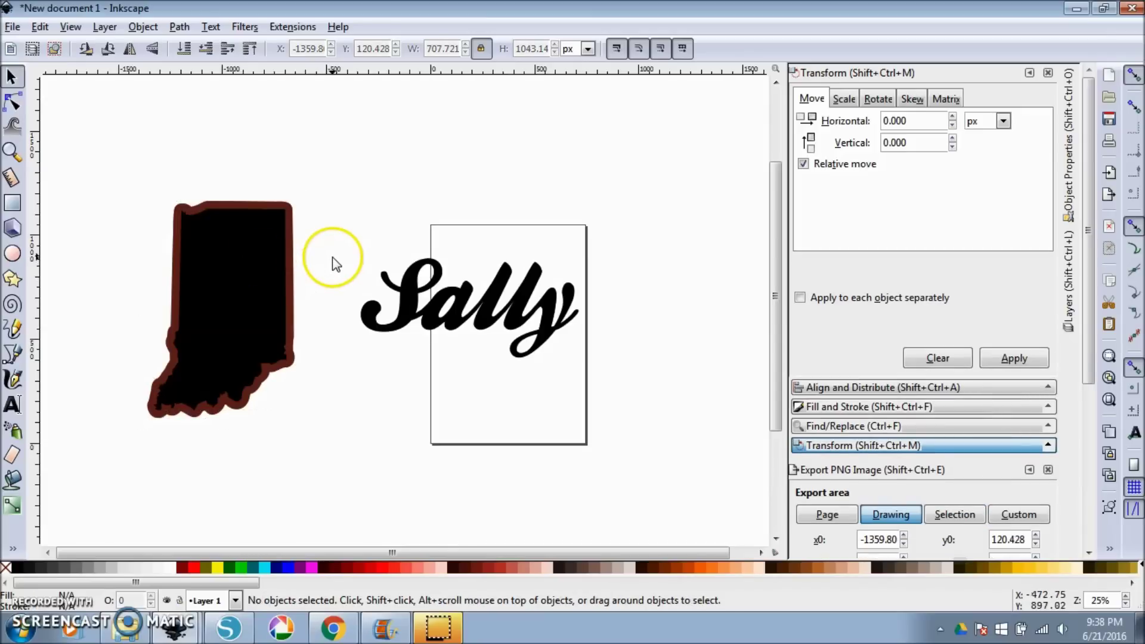
{"action": "left_click", "coordinate": [246, 288]}
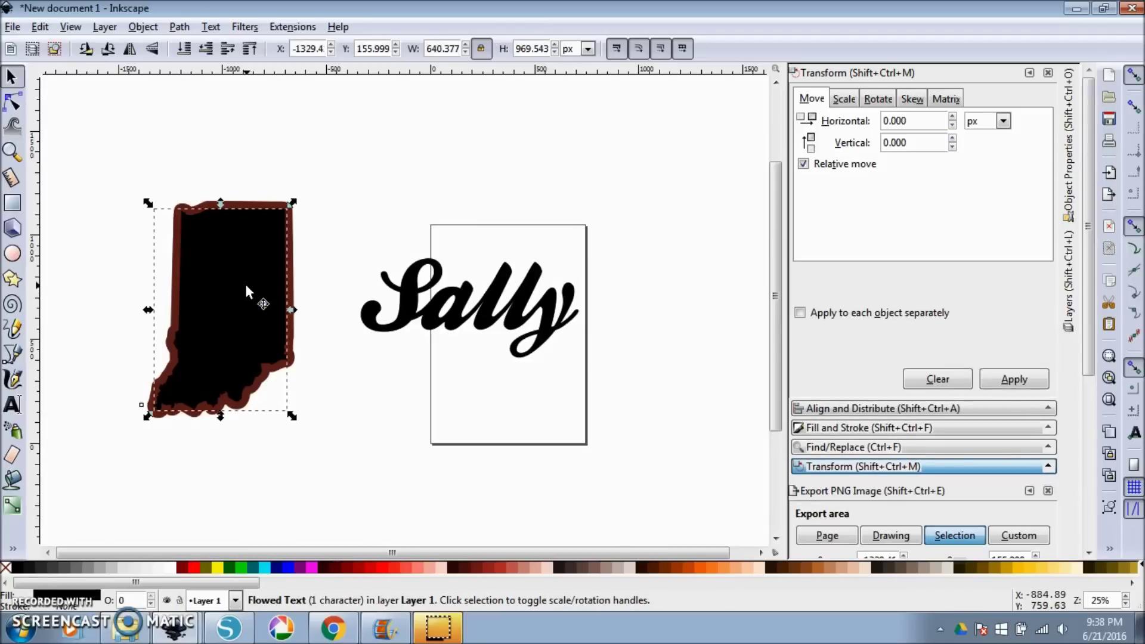
{"action": "left_click", "coordinate": [179, 26]}
{"action": "left_click", "coordinate": [102, 128]}
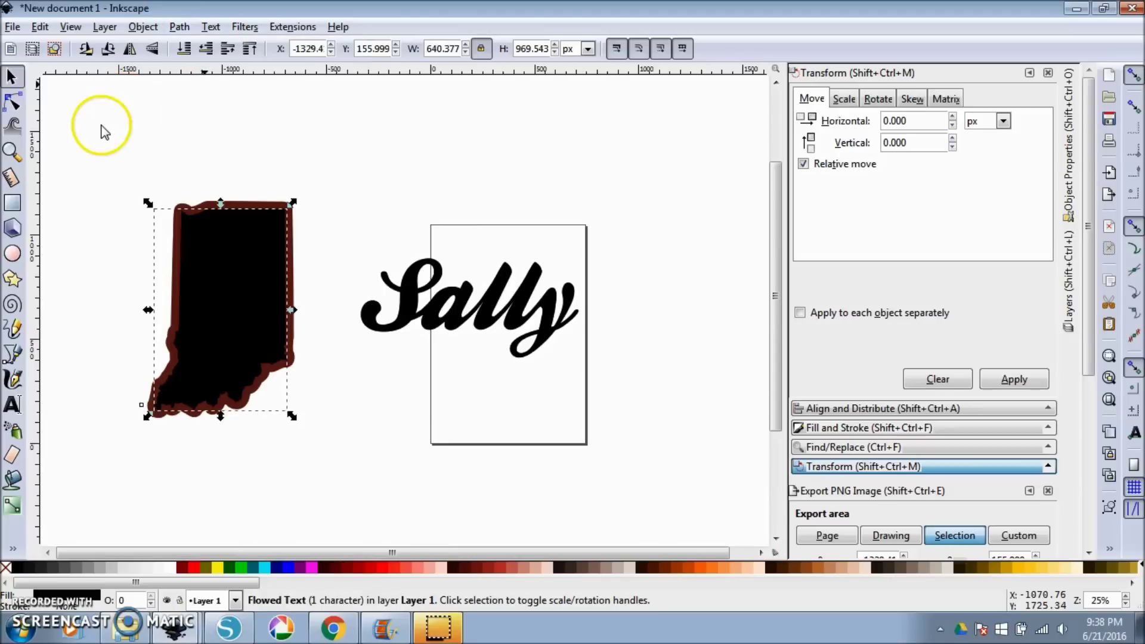
{"action": "left_click", "coordinate": [119, 279]}
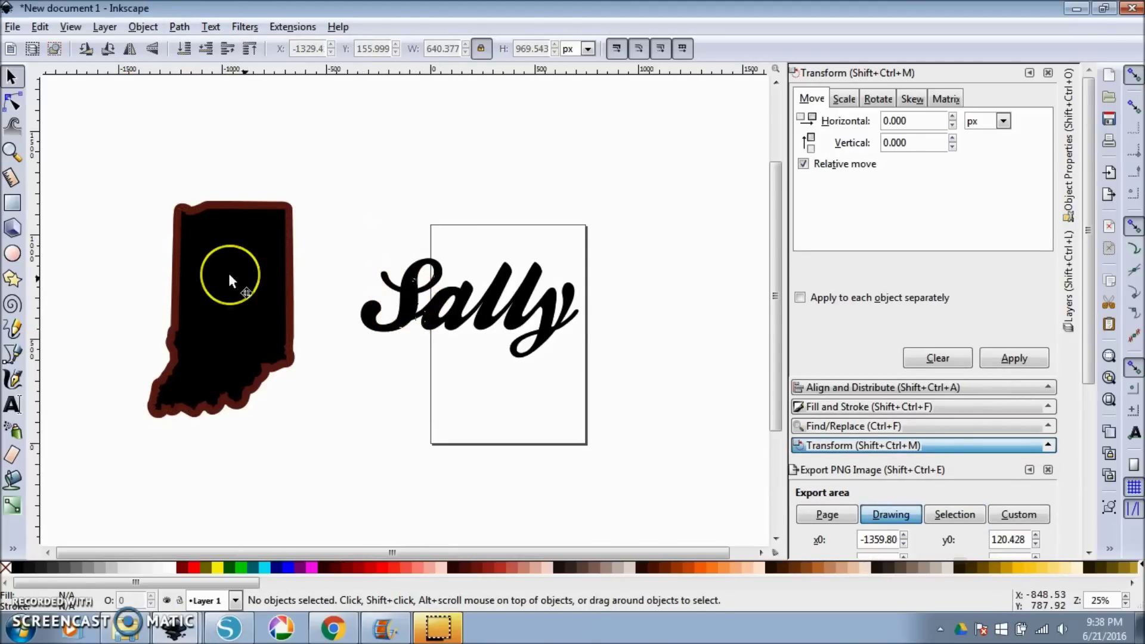
{"action": "left_click", "coordinate": [406, 308]}
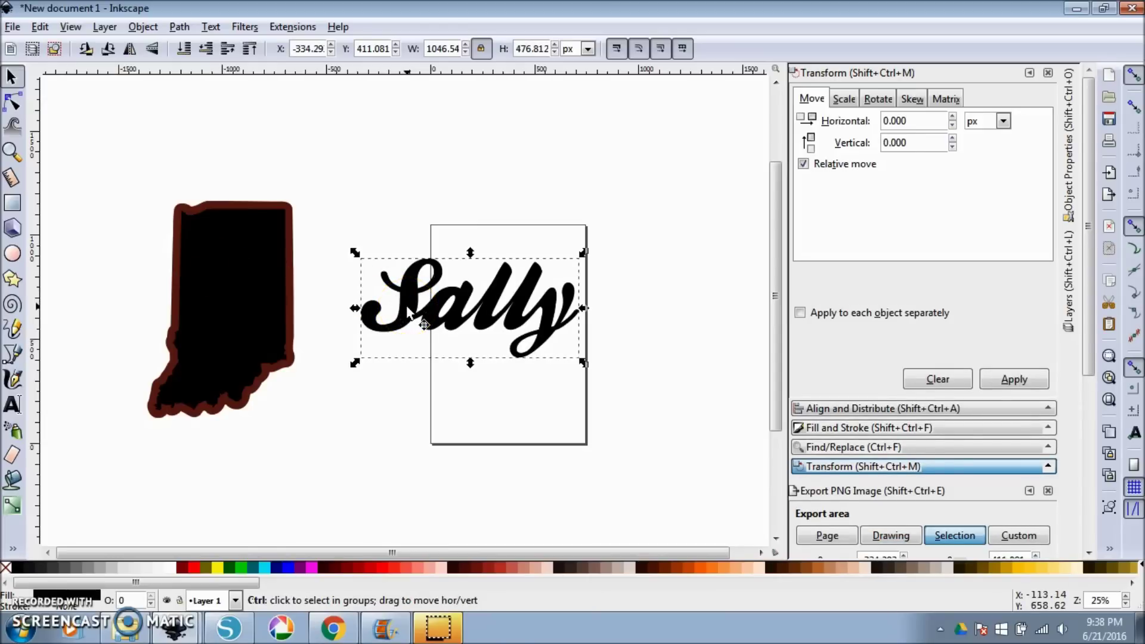
Step: Move the Sally path into Sally.svg, placing it at X -817.559, Y 333.023
{"action": "key", "text": "Delete"}
{"action": "left_click", "coordinate": [173, 626]}
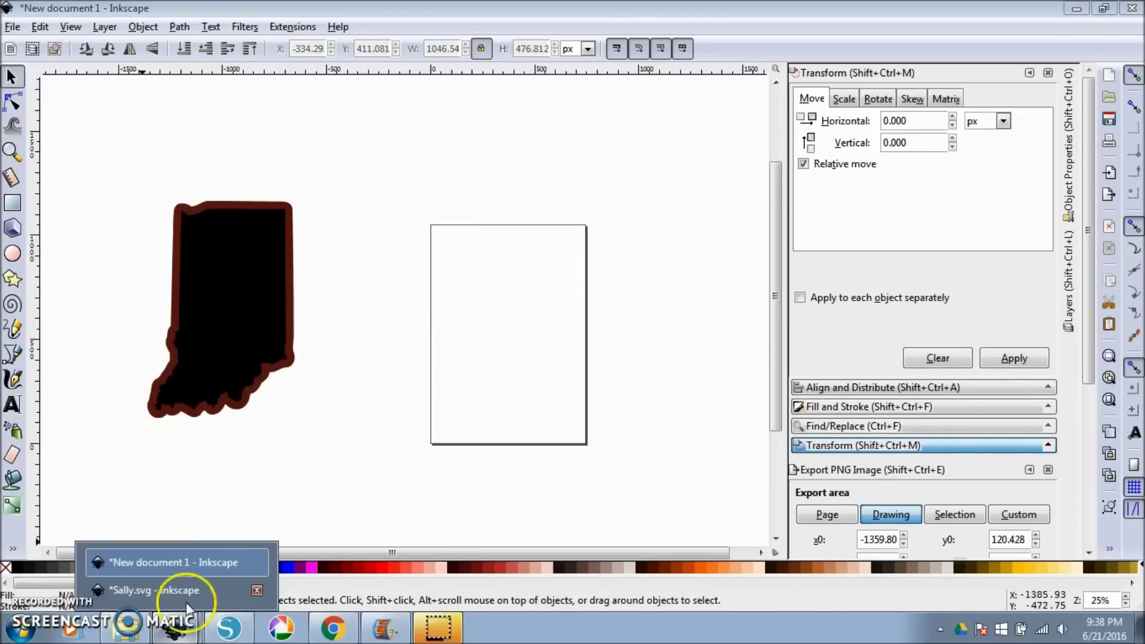
{"action": "left_click", "coordinate": [221, 587]}
{"action": "key", "text": "ctrl+v"}
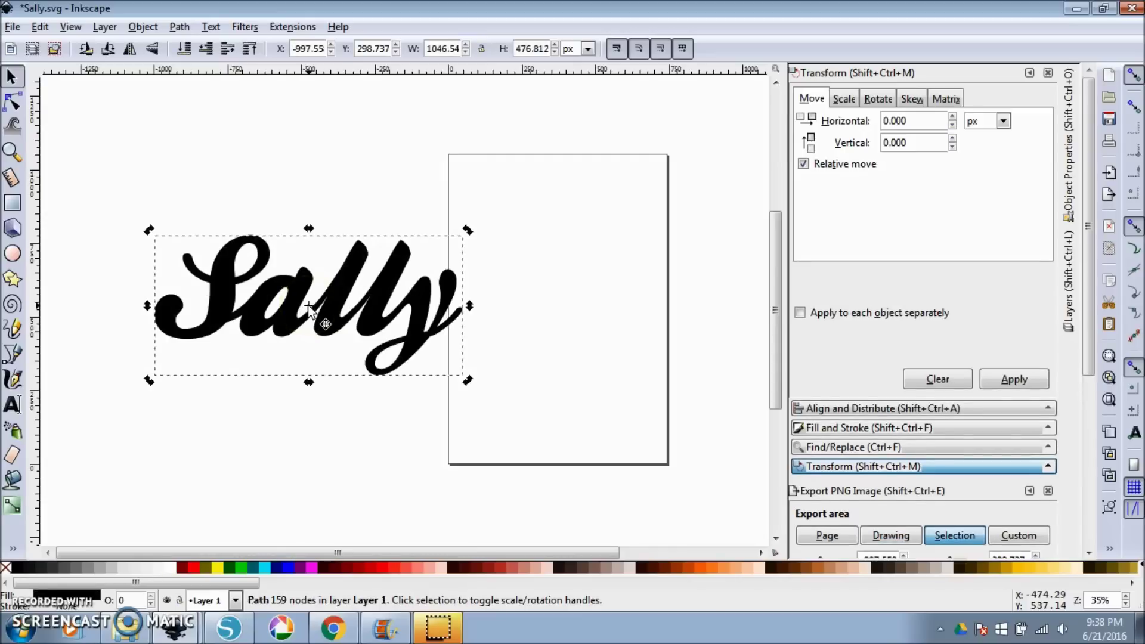
{"action": "left_click_drag", "start_coordinate": [374, 371], "coordinate": [374, 373]}
{"action": "left_click_drag", "start_coordinate": [232, 306], "coordinate": [287, 295]}
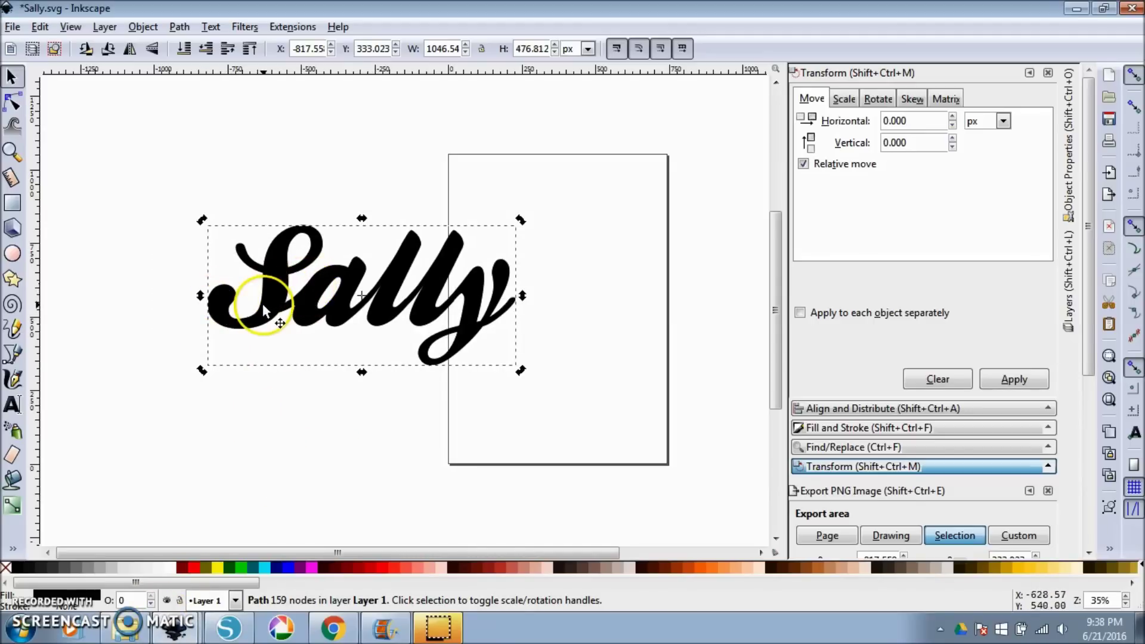
{"action": "left_click", "coordinate": [13, 480]}
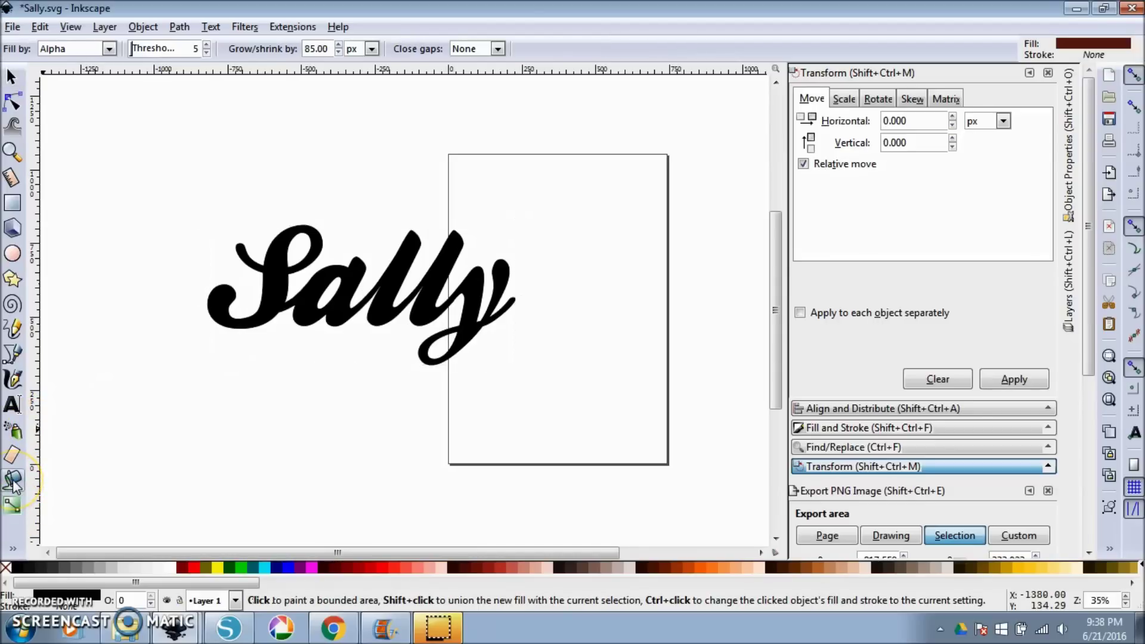
{"action": "left_click", "coordinate": [278, 271]}
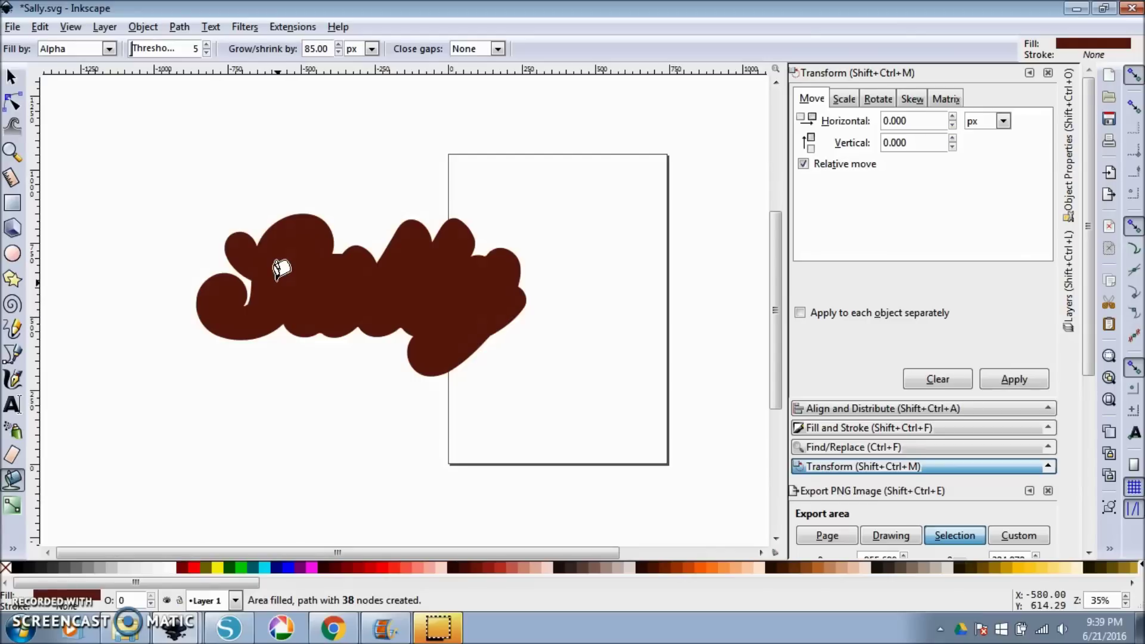
{"action": "left_click", "coordinate": [10, 76]}
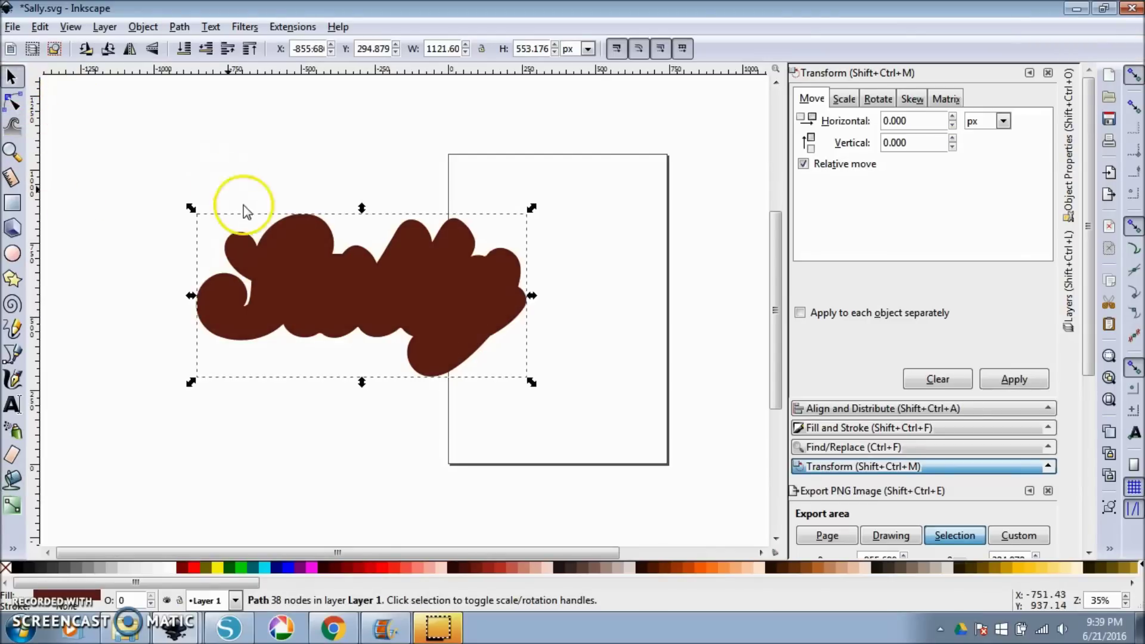
{"action": "left_click", "coordinate": [206, 49]}
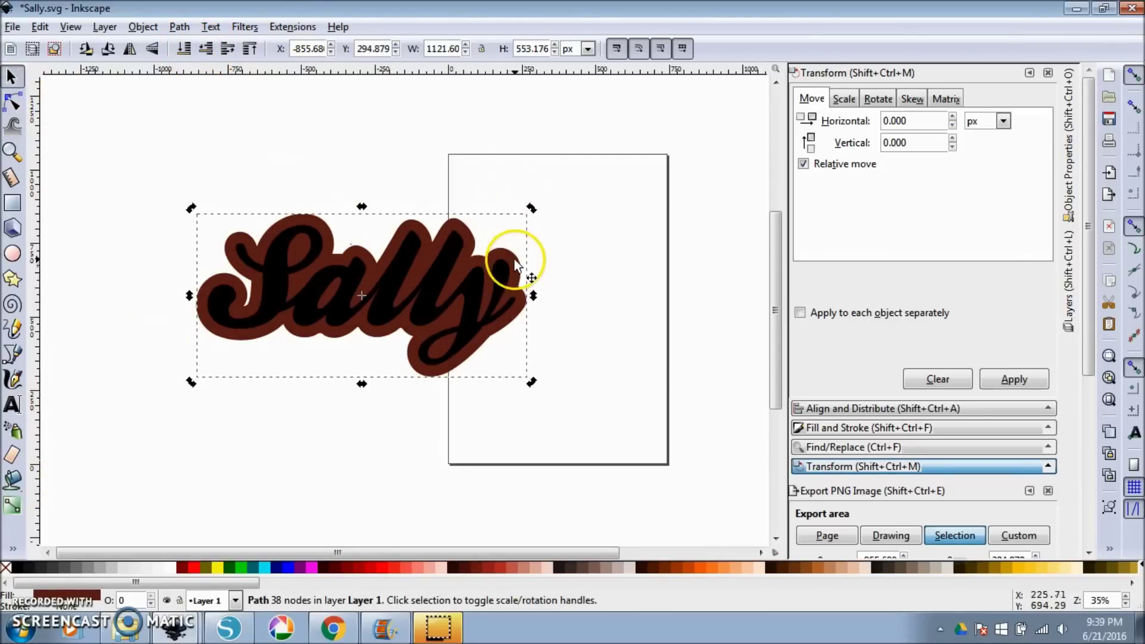
{"action": "key", "text": "Delete"}
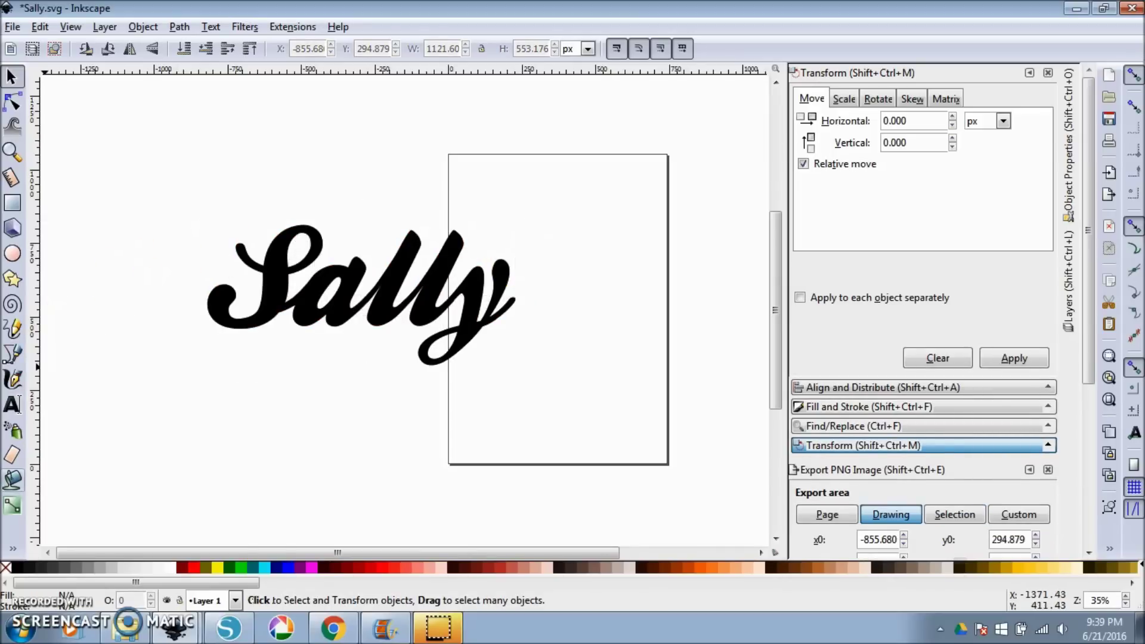
Step: Fill around the Sally lettering with a 100 px grown area, then delete that first brown blob
{"action": "left_click", "coordinate": [13, 480]}
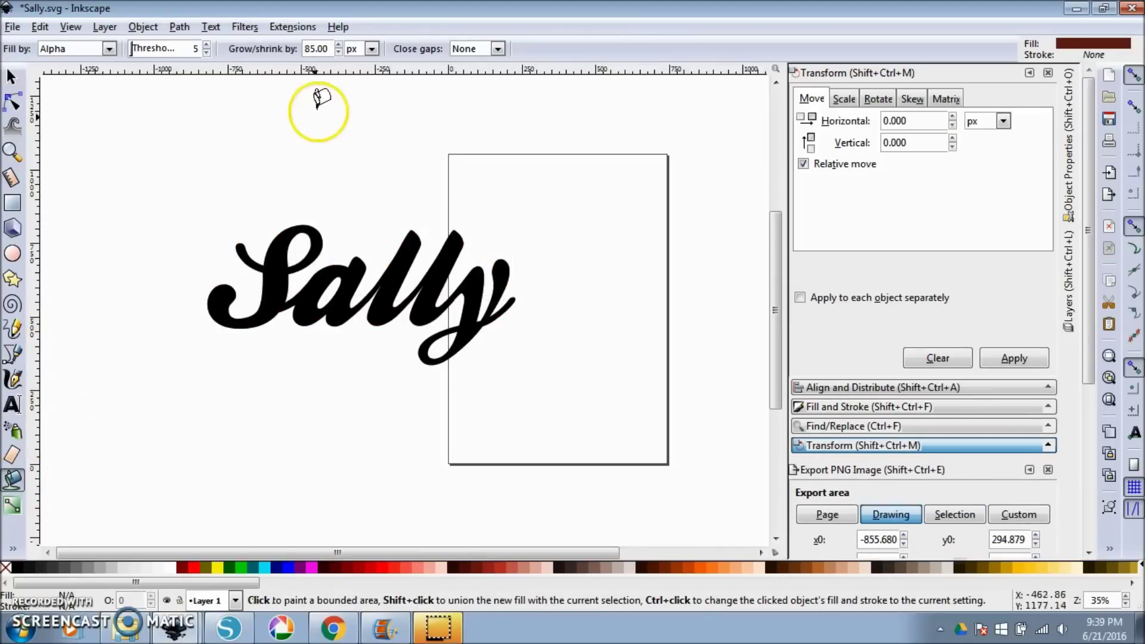
{"action": "left_click", "coordinate": [319, 49]}
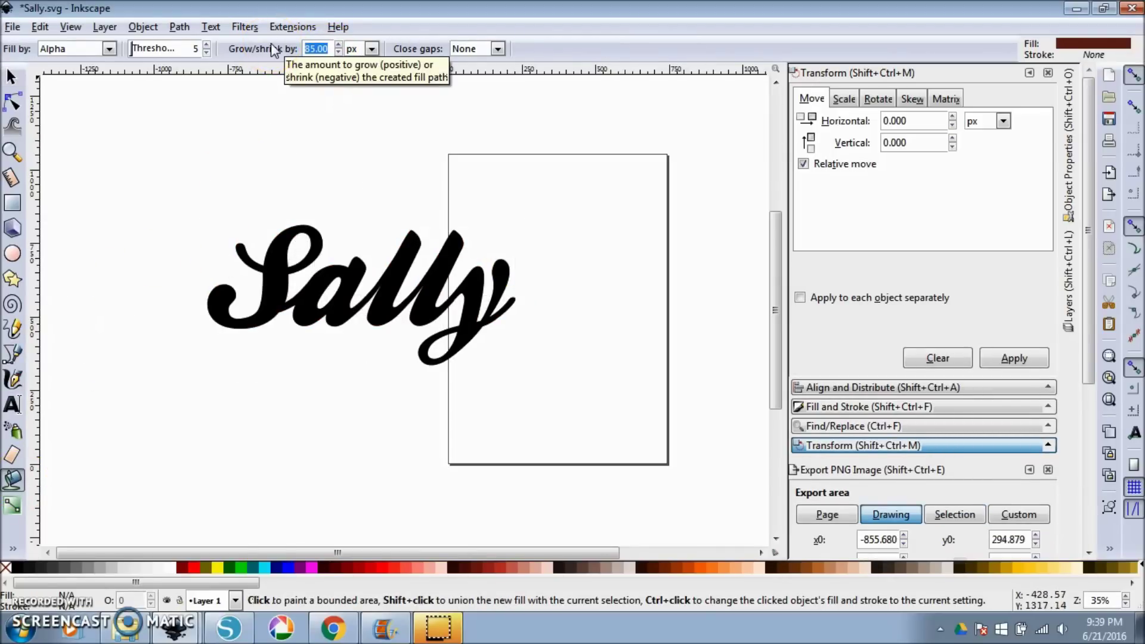
{"action": "type", "text": "100"}
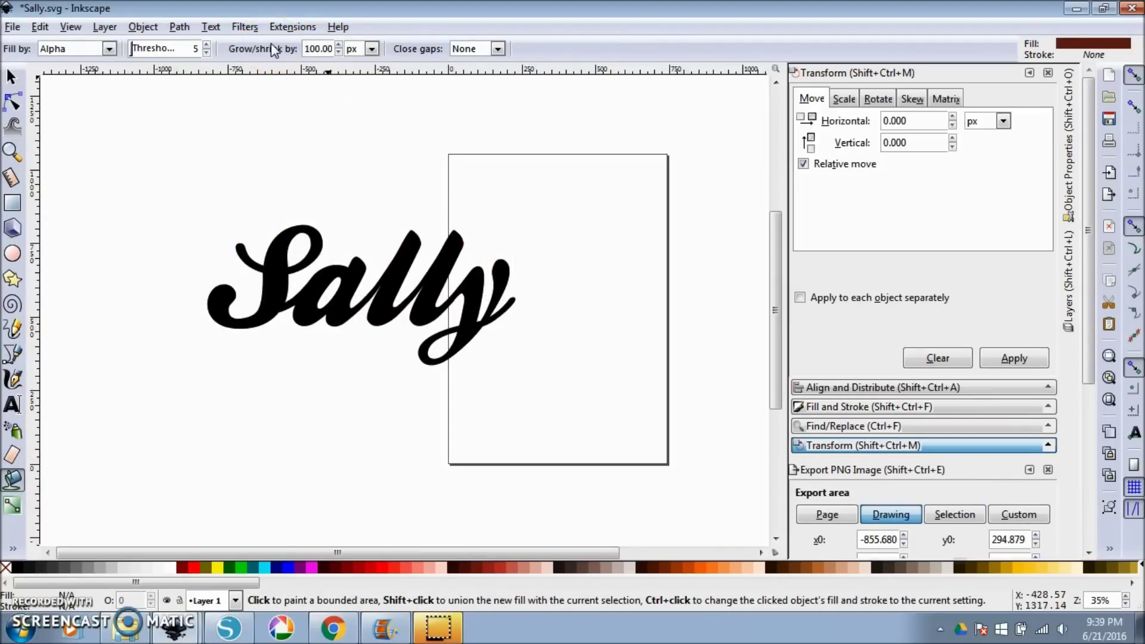
{"action": "left_click", "coordinate": [286, 242]}
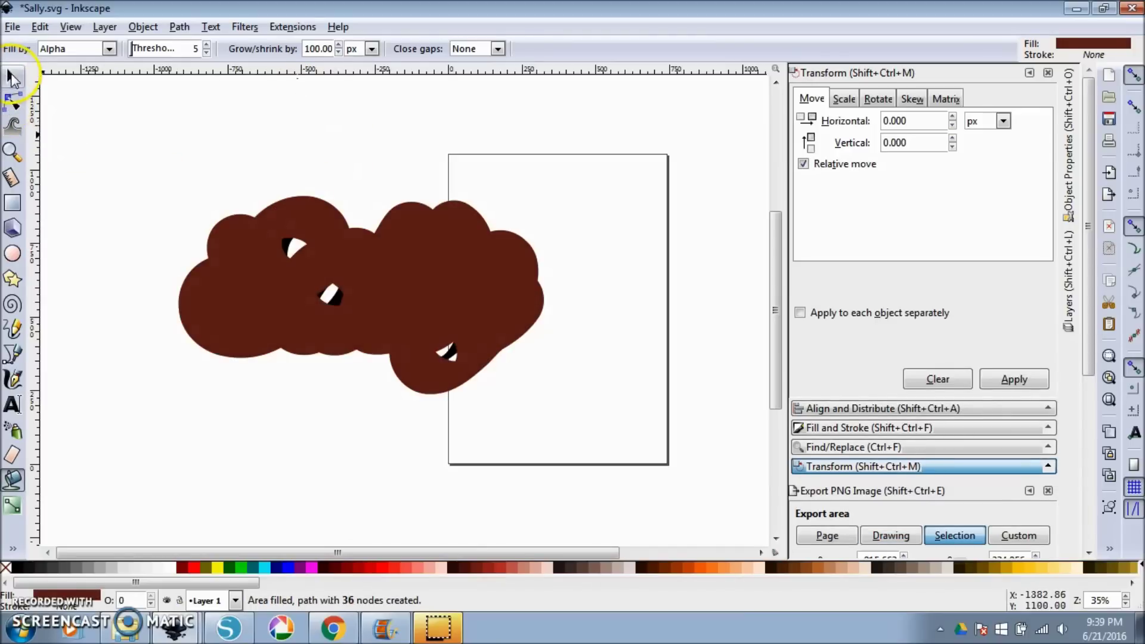
{"action": "left_click", "coordinate": [13, 78]}
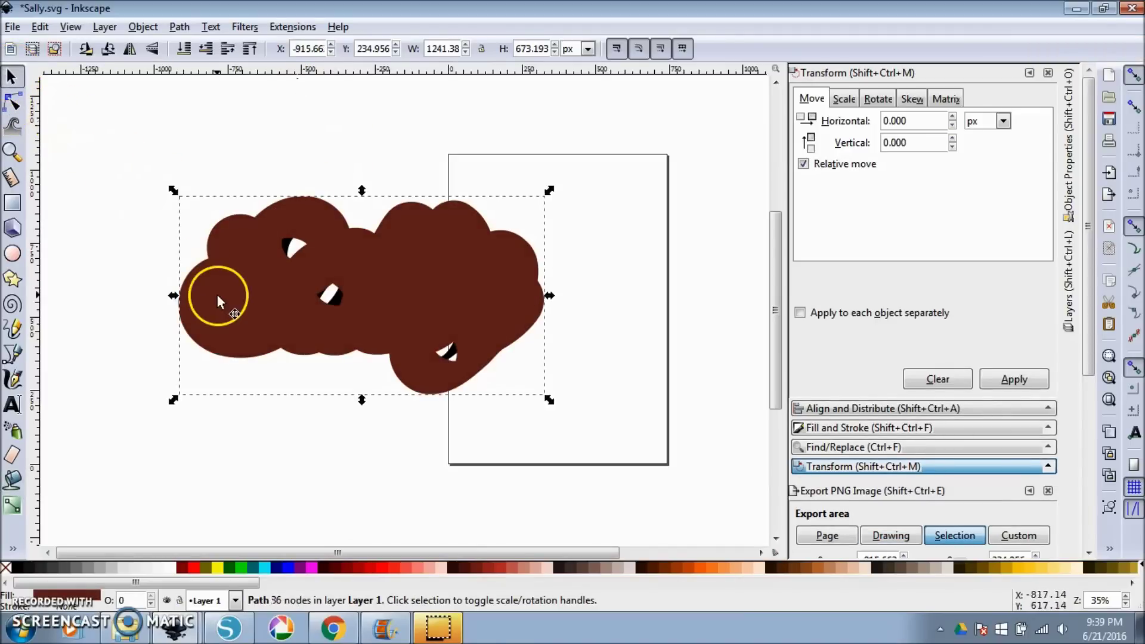
{"action": "left_click", "coordinate": [184, 50]}
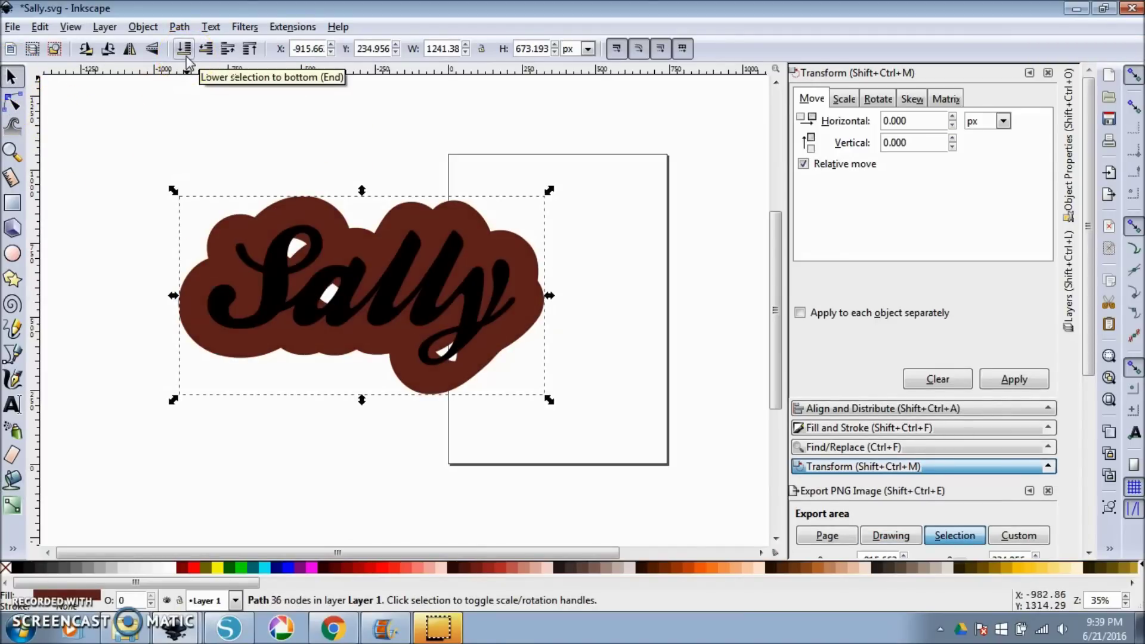
{"action": "key", "text": "Delete"}
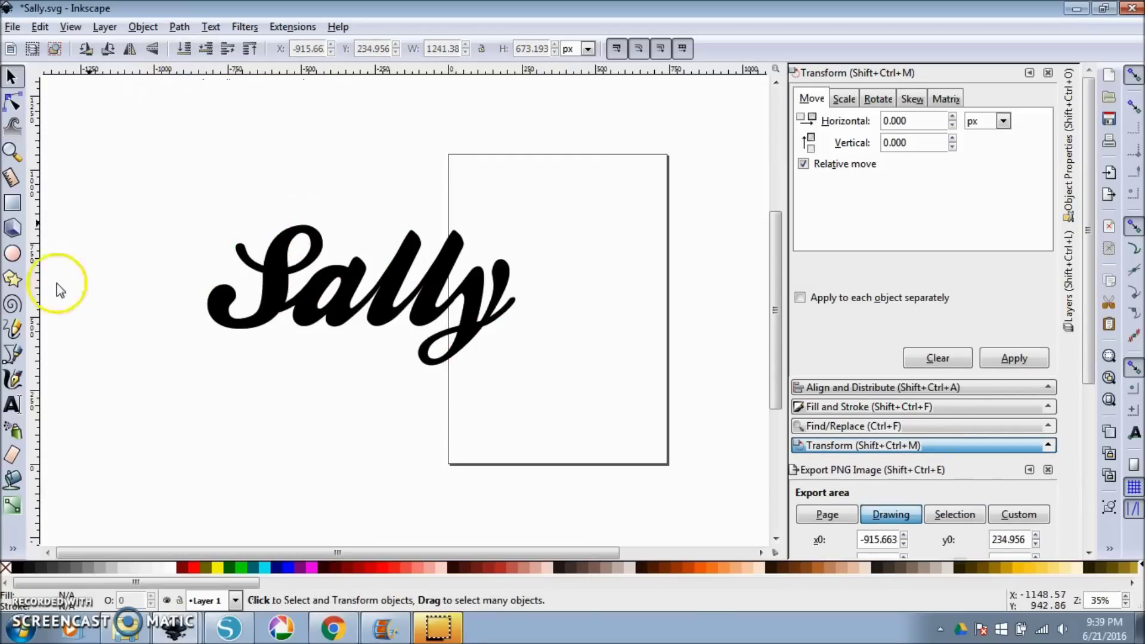
Step: Refill around the Sally lettering and raise the new brown bubble above the letters
{"action": "left_click", "coordinate": [12, 479]}
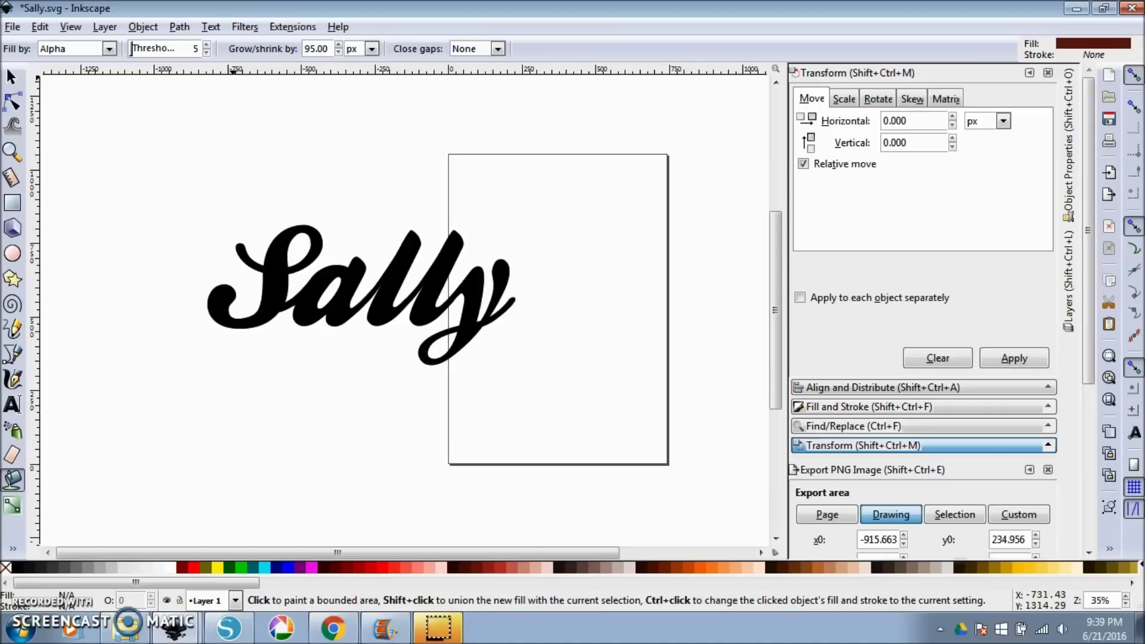
{"action": "left_click", "coordinate": [273, 255]}
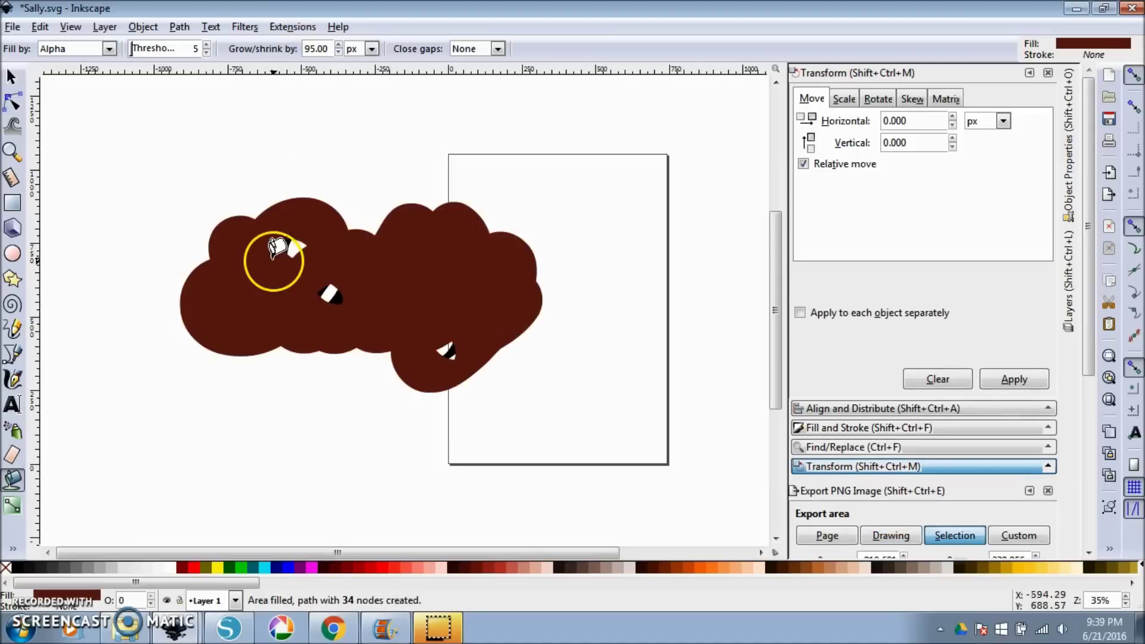
{"action": "left_click", "coordinate": [11, 76]}
{"action": "left_click", "coordinate": [183, 49]}
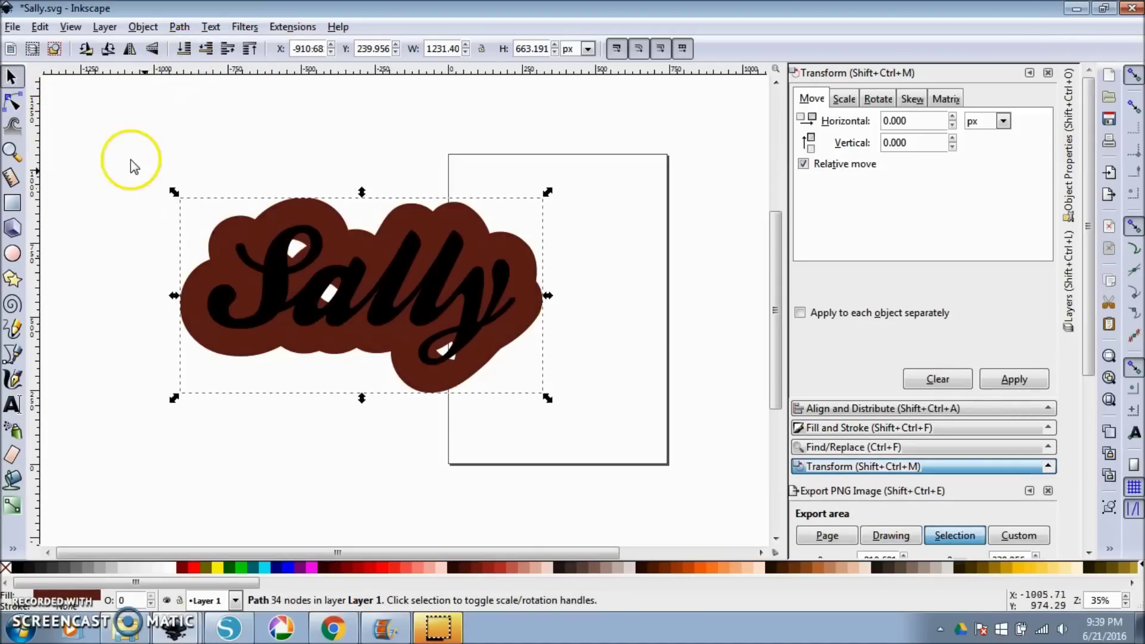
{"action": "left_click", "coordinate": [118, 156]}
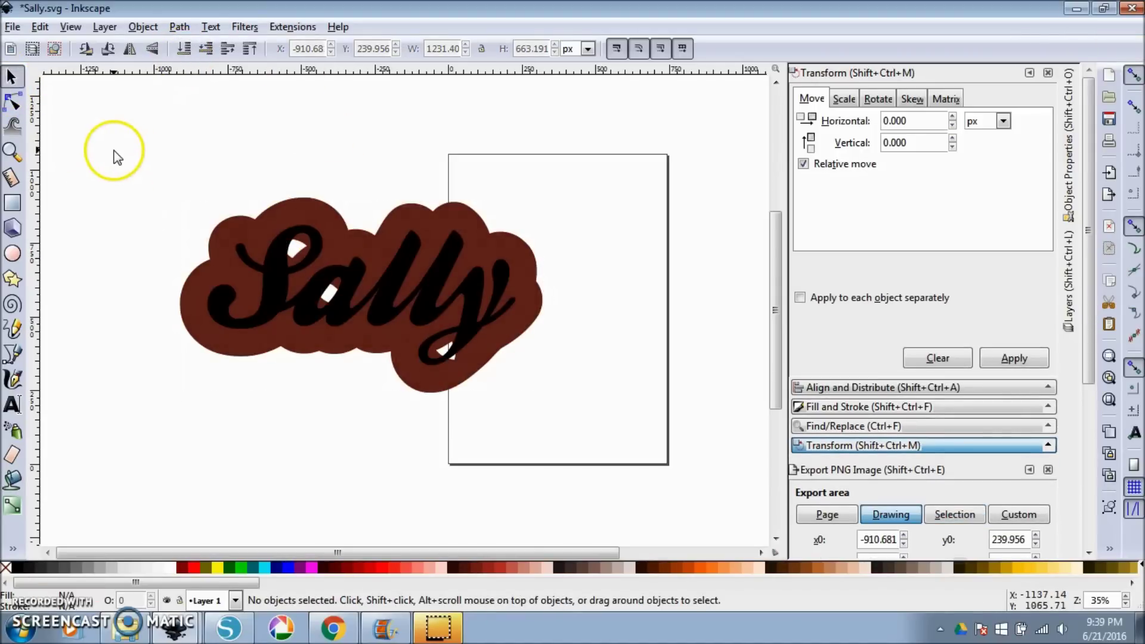
{"action": "left_click", "coordinate": [226, 258]}
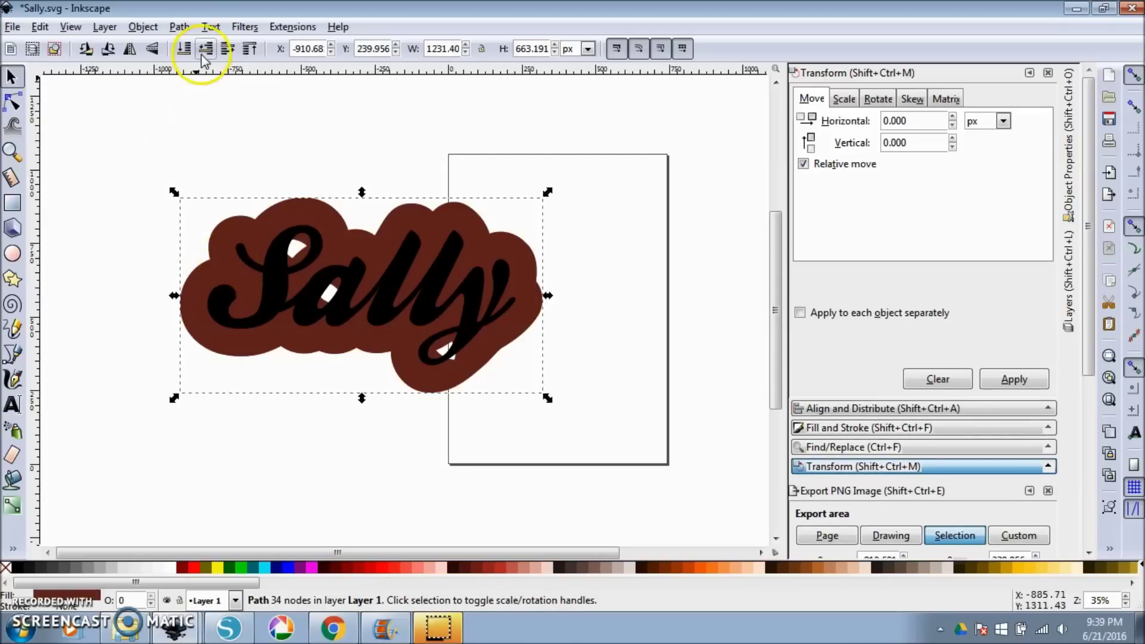
{"action": "left_click", "coordinate": [249, 49]}
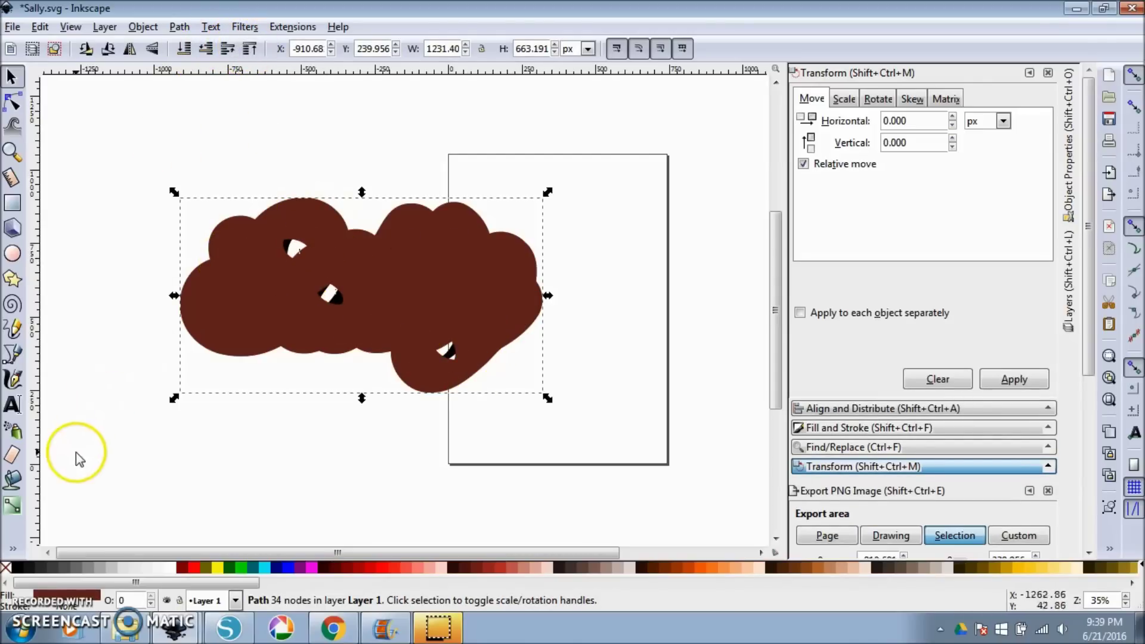
Step: Zoom in and delete the nodes of the upper white hole inside the brown bubble
{"action": "left_click", "coordinate": [14, 103]}
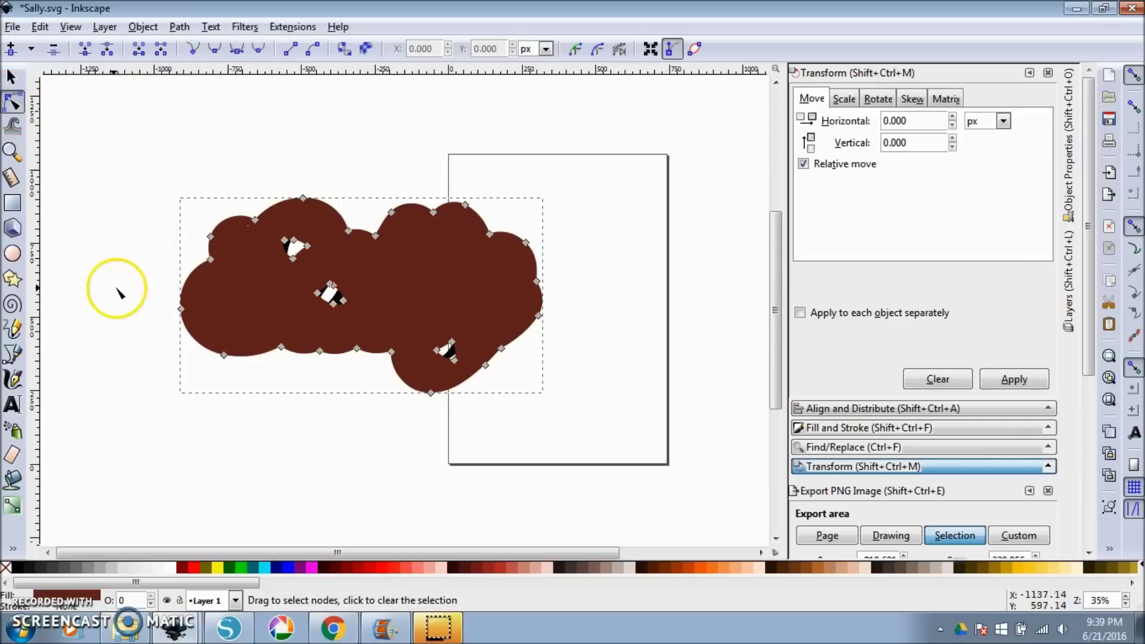
{"action": "scroll", "coordinate": [116, 291], "scroll_direction": "up", "scroll_amount": 3, "text": "ctrl"}
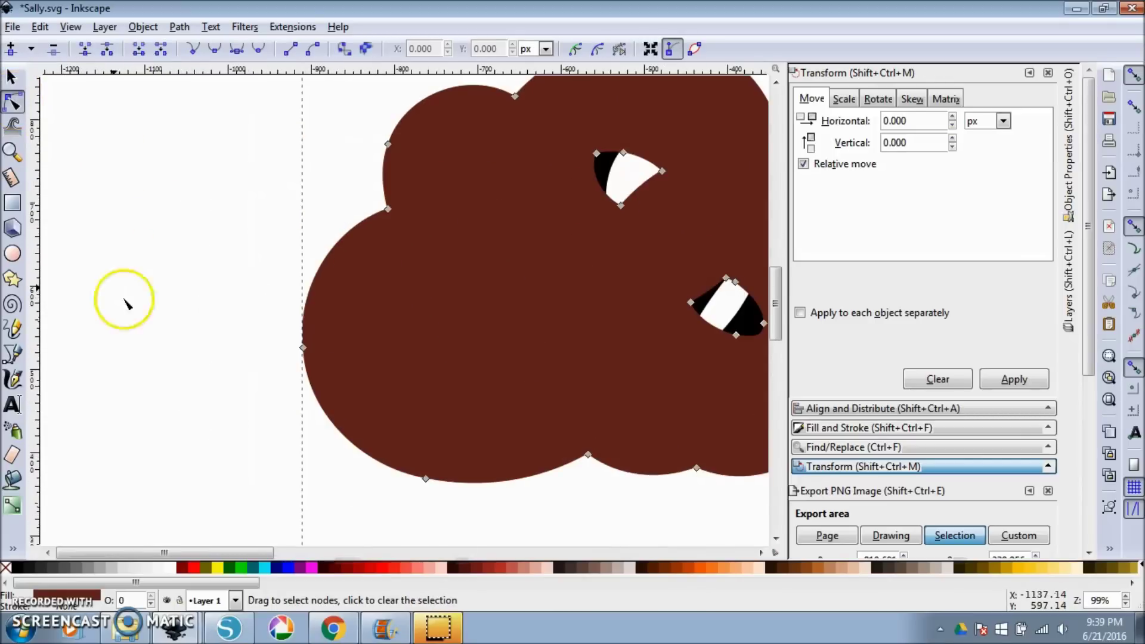
{"action": "scroll", "coordinate": [602, 304], "scroll_direction": "up", "scroll_amount": 1, "text": "ctrl"}
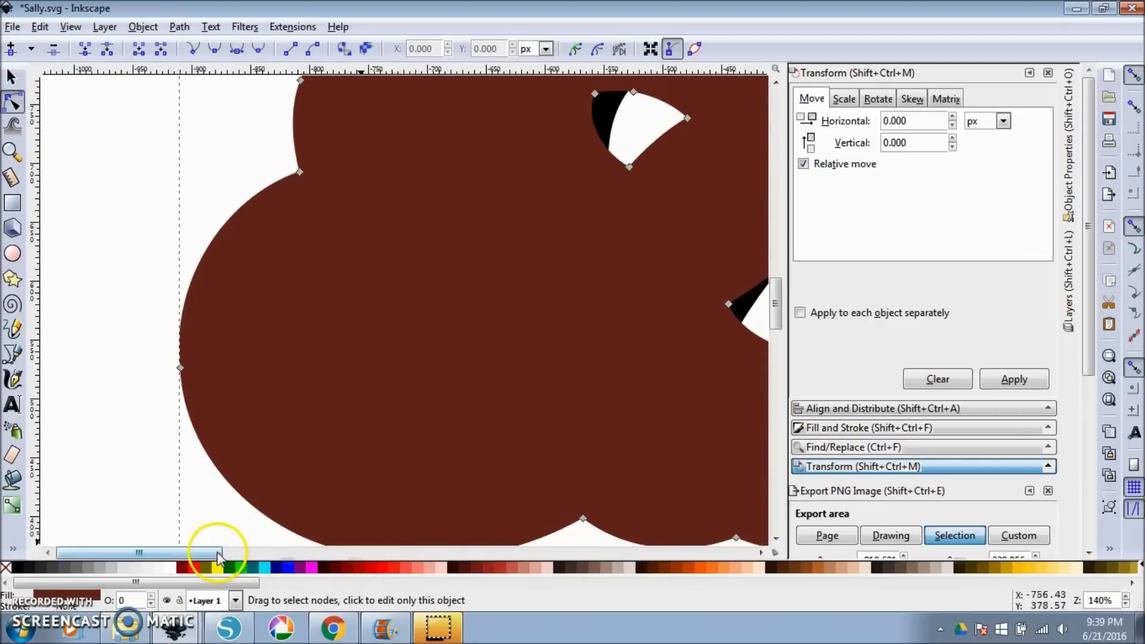
{"action": "left_click_drag", "start_coordinate": [217, 552], "coordinate": [316, 551]}
{"action": "scroll", "coordinate": [227, 341], "scroll_direction": "up", "scroll_amount": 10}
{"action": "scroll", "coordinate": [248, 323], "scroll_direction": "down", "scroll_amount": 3}
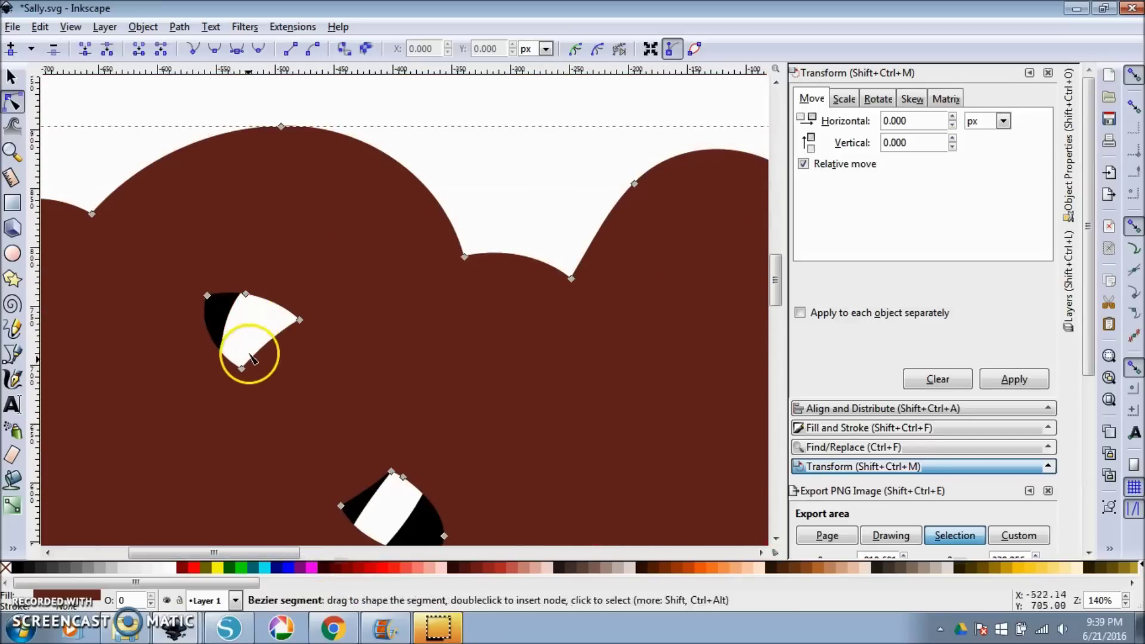
{"action": "left_click", "coordinate": [242, 369]}
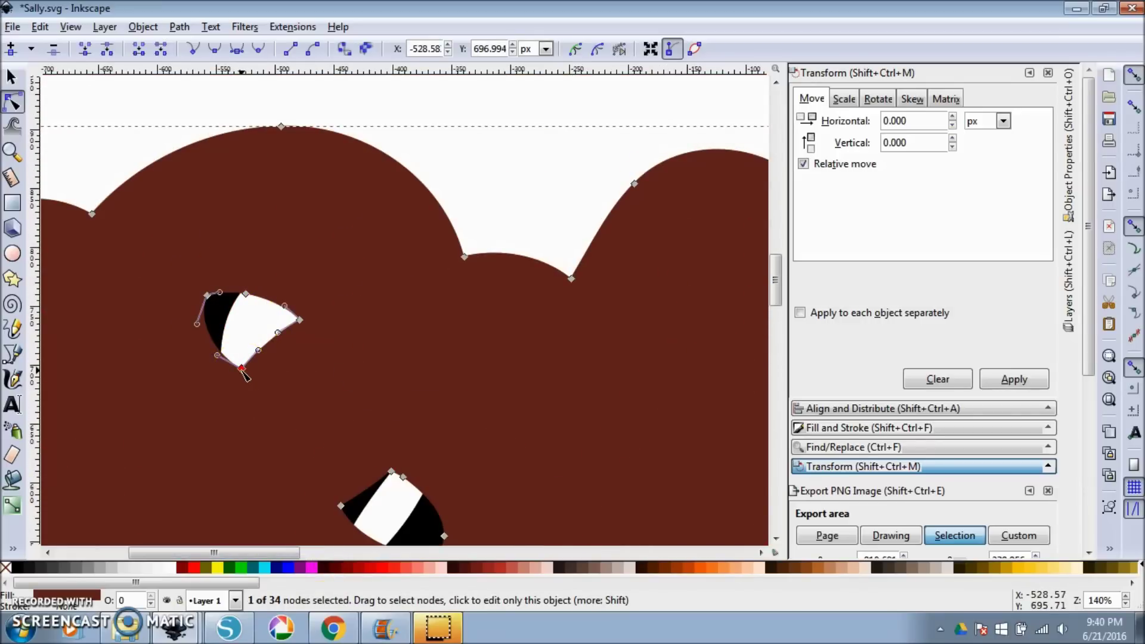
{"action": "key", "text": "Delete"}
{"action": "left_click", "coordinate": [297, 320]}
{"action": "key", "text": "Delete"}
{"action": "left_click", "coordinate": [244, 296]}
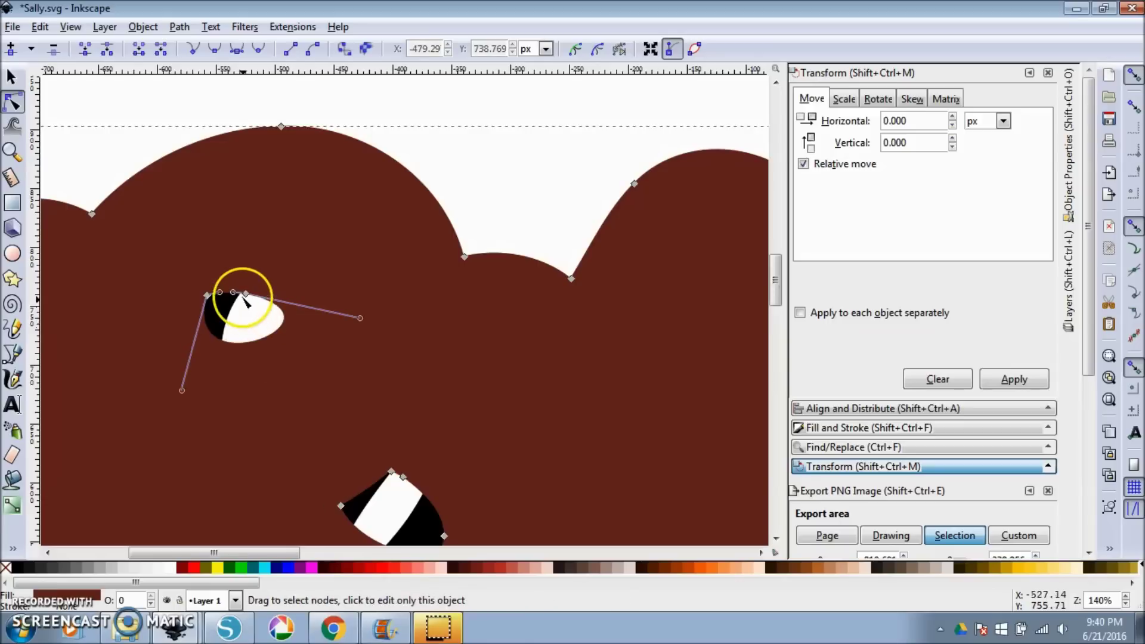
{"action": "key", "text": "Delete"}
{"action": "key", "text": "Delete"}
{"action": "left_click", "coordinate": [222, 299]}
{"action": "key", "text": "Delete"}
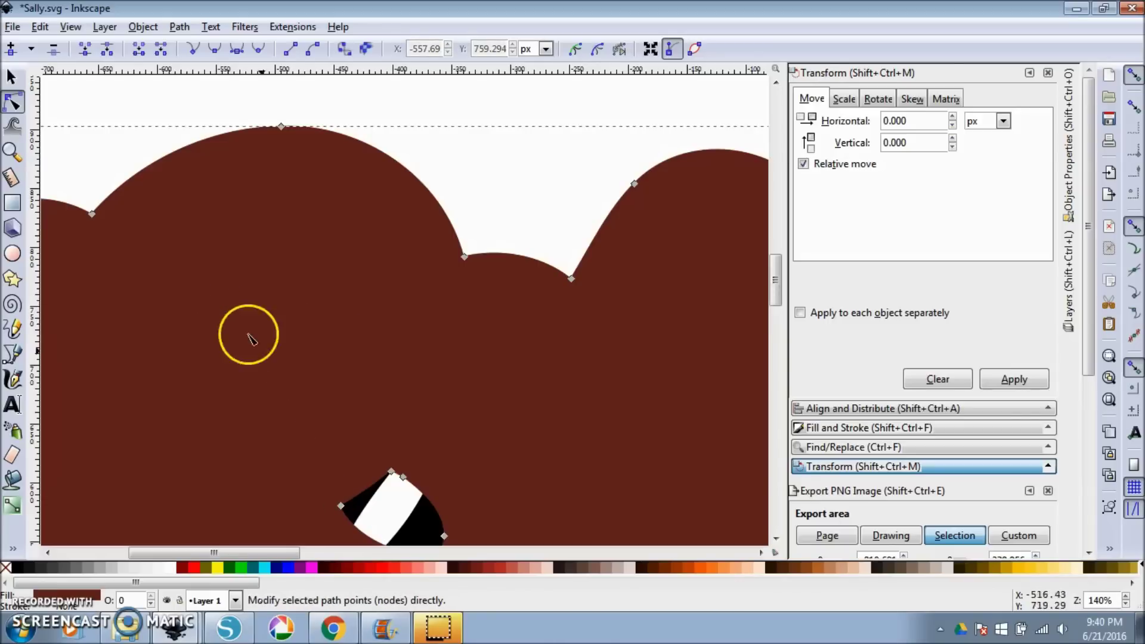
Step: Delete the lower and third holes' nodes so the bubble becomes one solid shape
{"action": "left_click", "coordinate": [391, 471]}
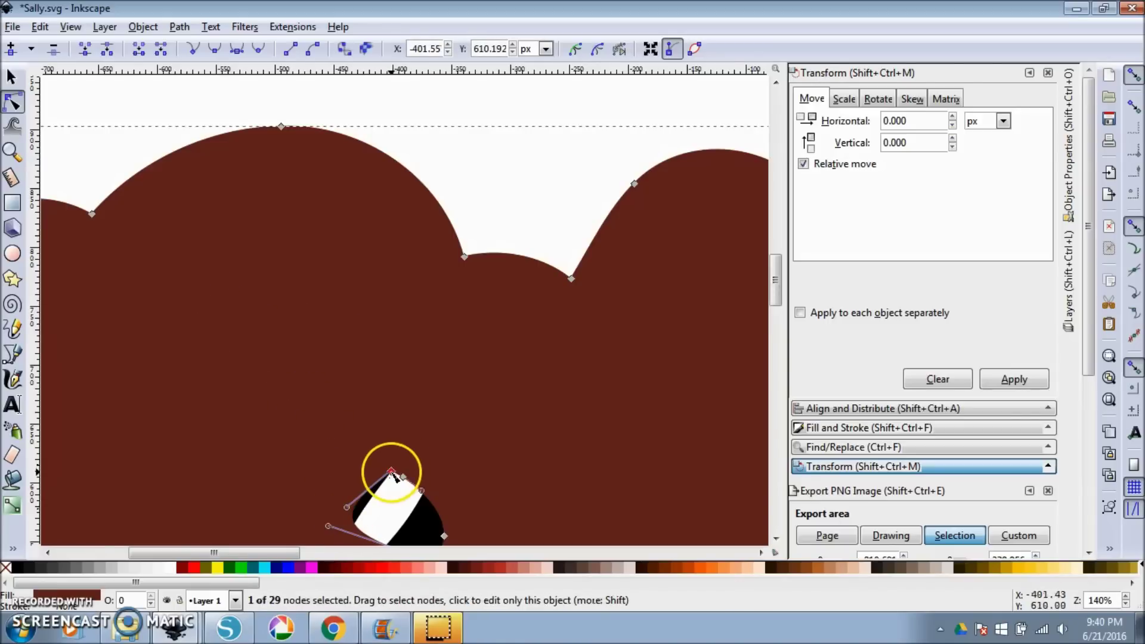
{"action": "key", "text": "Delete"}
{"action": "left_click", "coordinate": [409, 462]}
{"action": "scroll", "coordinate": [417, 449], "scroll_direction": "down", "scroll_amount": 8}
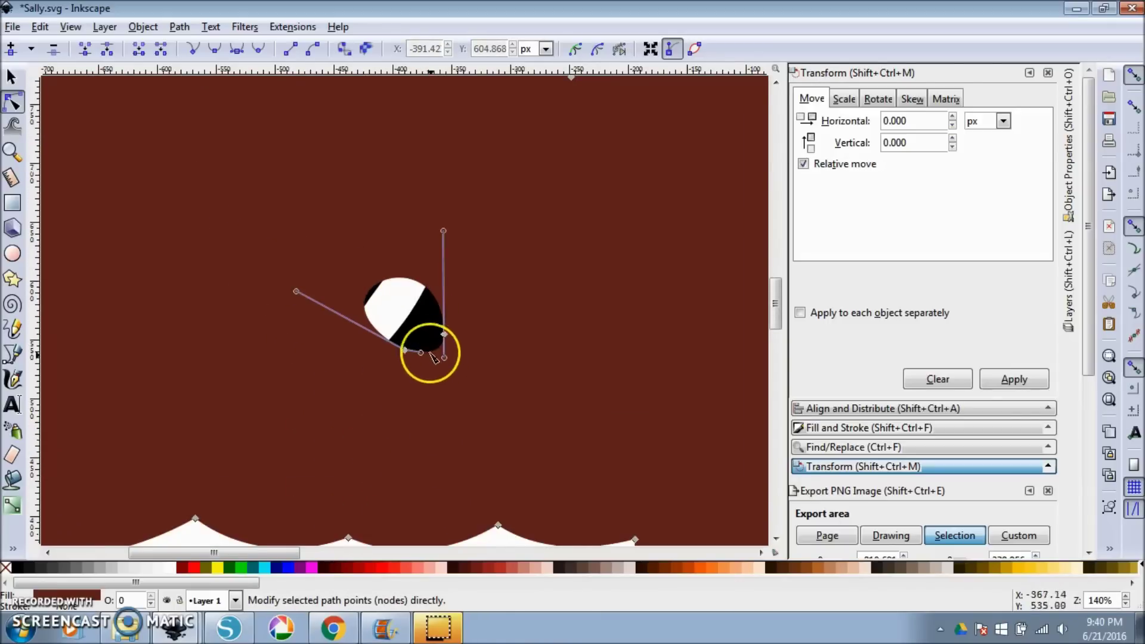
{"action": "key", "text": "Delete"}
{"action": "key", "text": "Delete"}
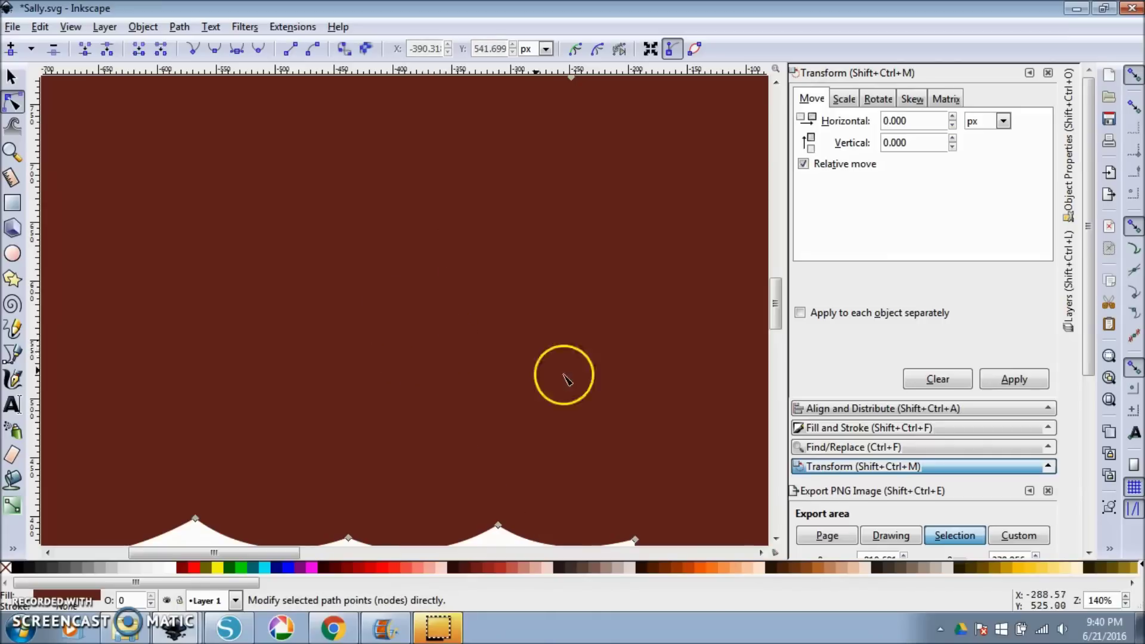
{"action": "left_click_drag", "start_coordinate": [282, 552], "coordinate": [399, 552]}
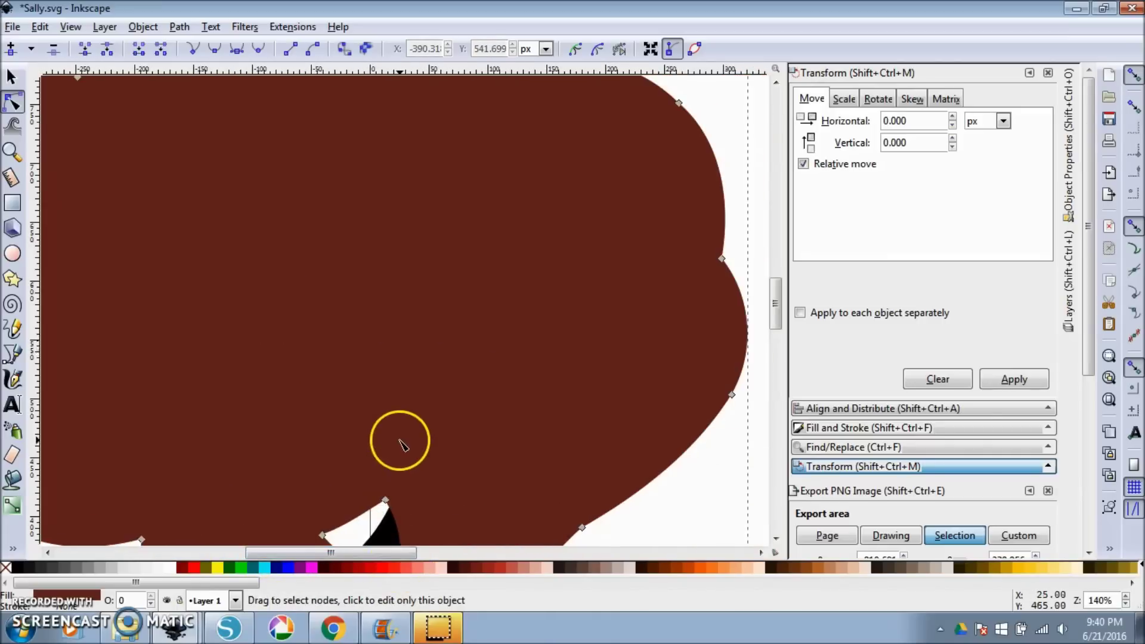
{"action": "scroll", "coordinate": [400, 444], "scroll_direction": "down", "scroll_amount": 8}
{"action": "left_click", "coordinate": [385, 298]}
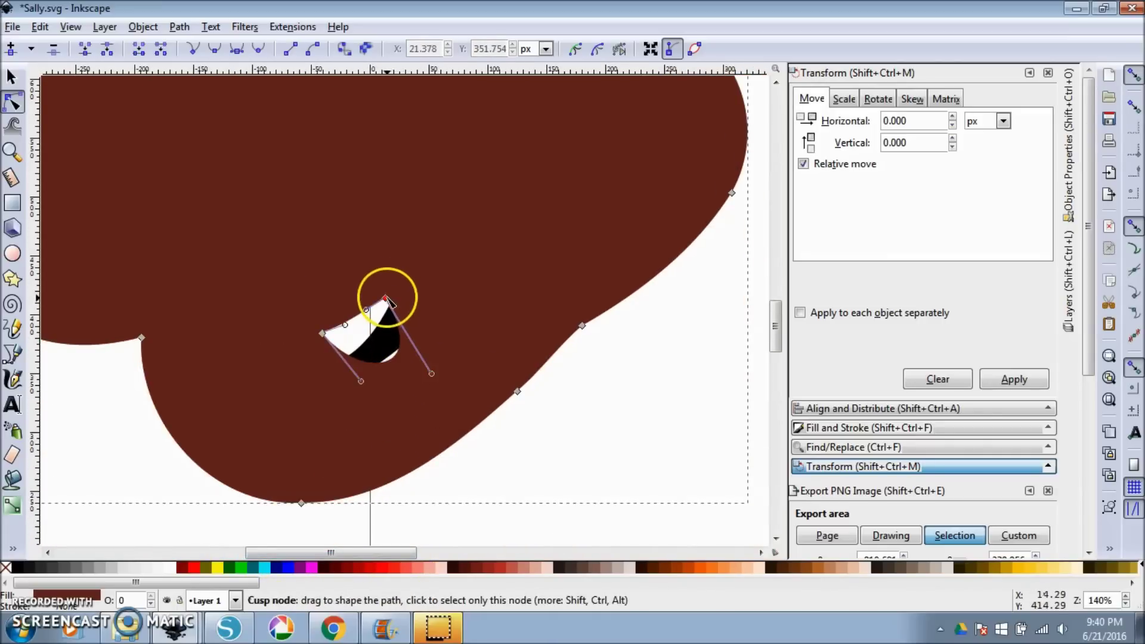
{"action": "key", "text": "Delete"}
{"action": "key", "text": "Delete"}
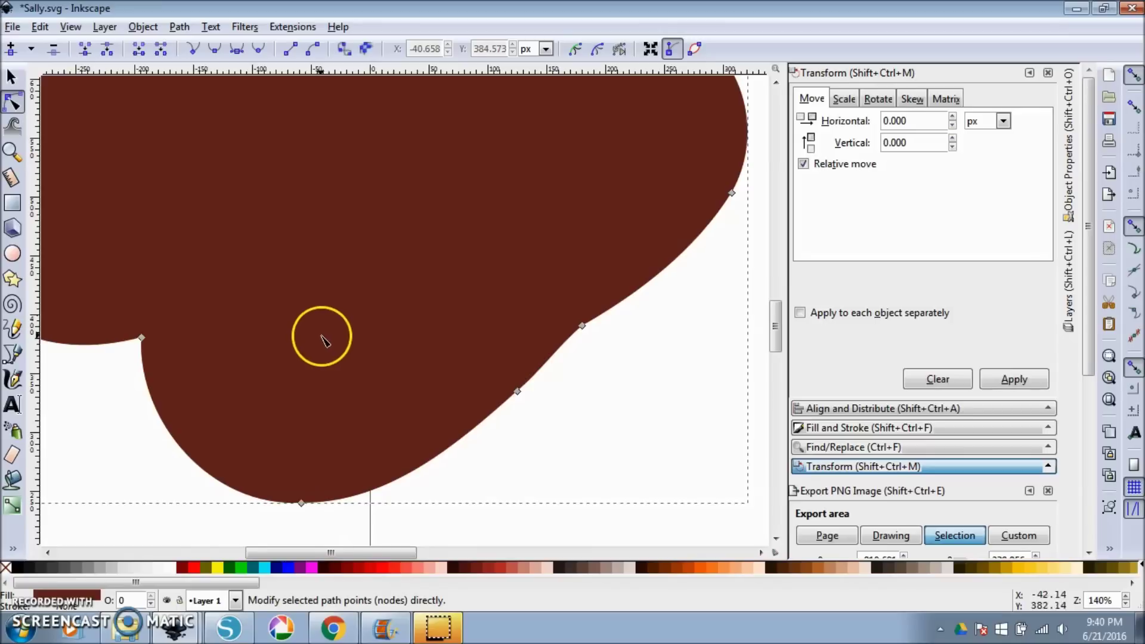
{"action": "scroll", "coordinate": [321, 340], "scroll_direction": "down", "scroll_amount": 4}
Step: Lower the brown bubble to the bottom, behind the Sally lettering, and deselect it
{"action": "left_click", "coordinate": [11, 77]}
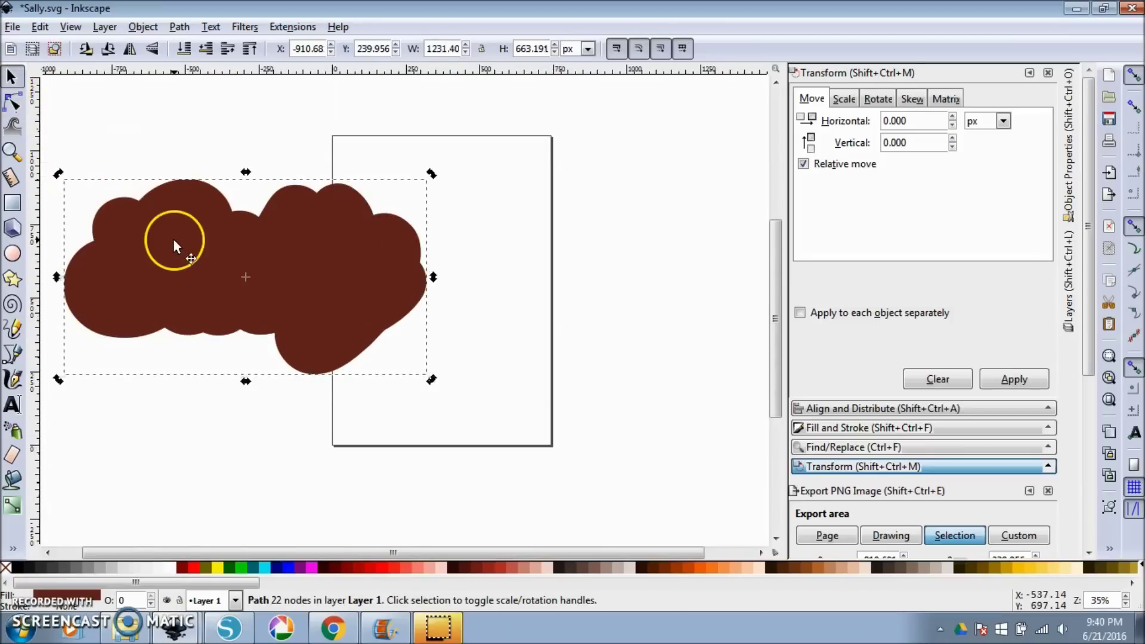
{"action": "left_click", "coordinate": [184, 49]}
{"action": "left_click_drag", "start_coordinate": [425, 554], "coordinate": [371, 548]}
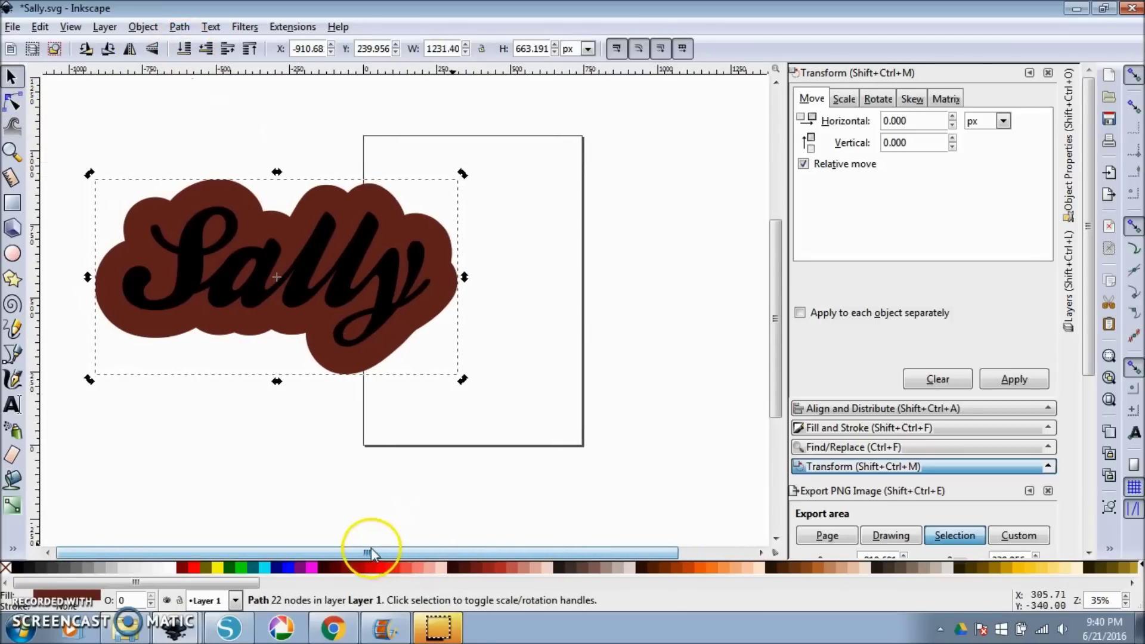
{"action": "left_click", "coordinate": [270, 487]}
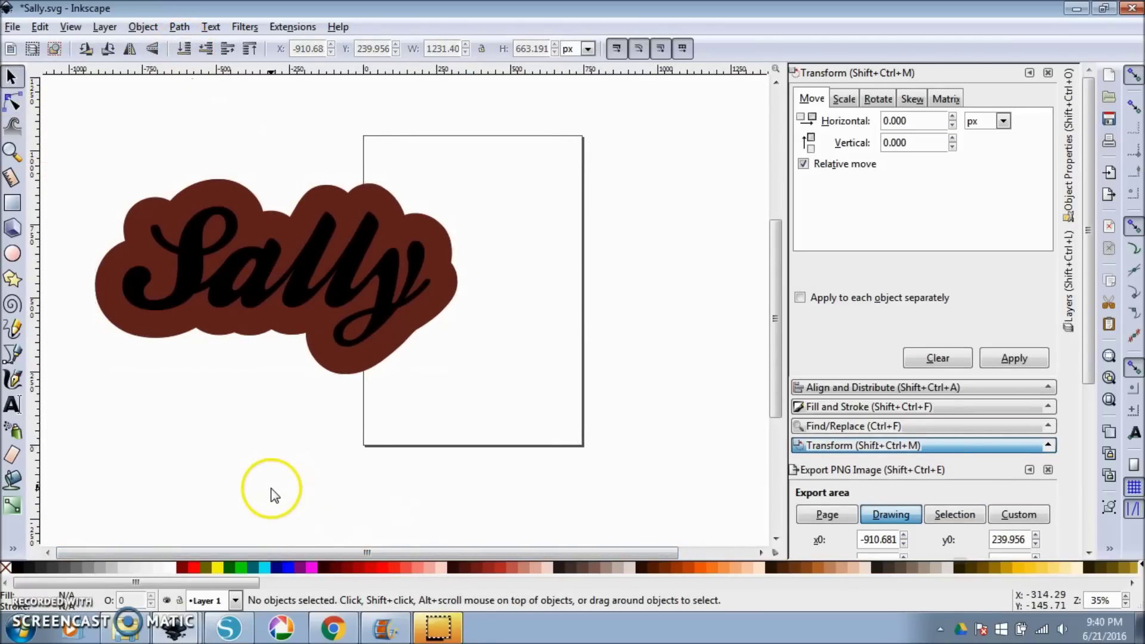
Step: Save the drawing as Sally.svg, replacing the existing file
{"action": "left_click", "coordinate": [13, 26]}
{"action": "left_click", "coordinate": [42, 153]}
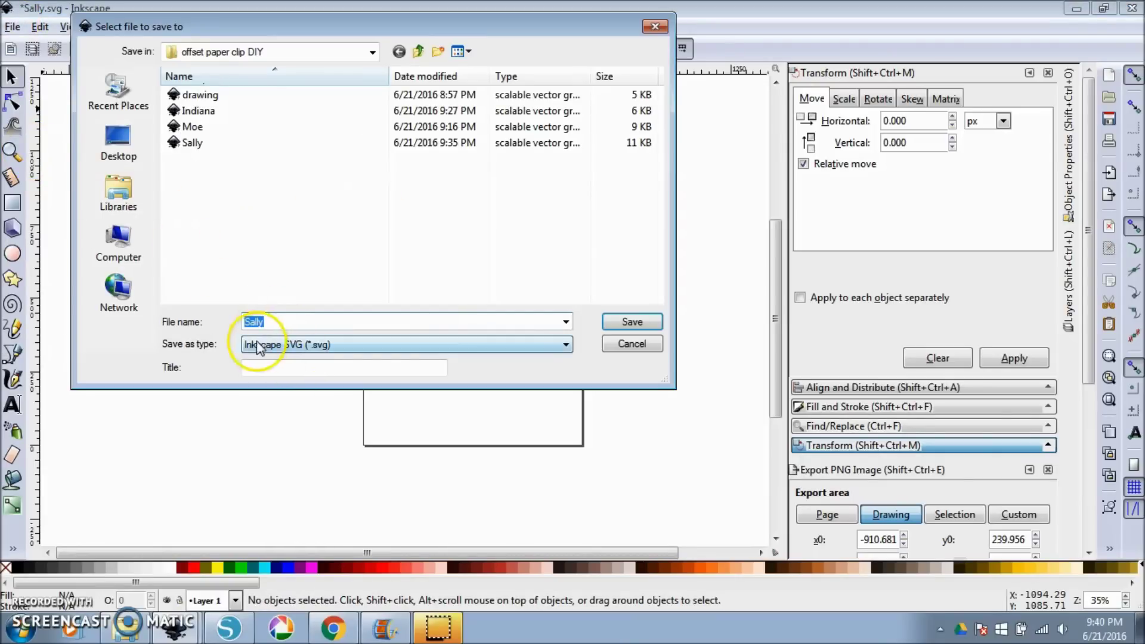
{"action": "left_click", "coordinate": [191, 145]}
{"action": "left_click", "coordinate": [643, 323]}
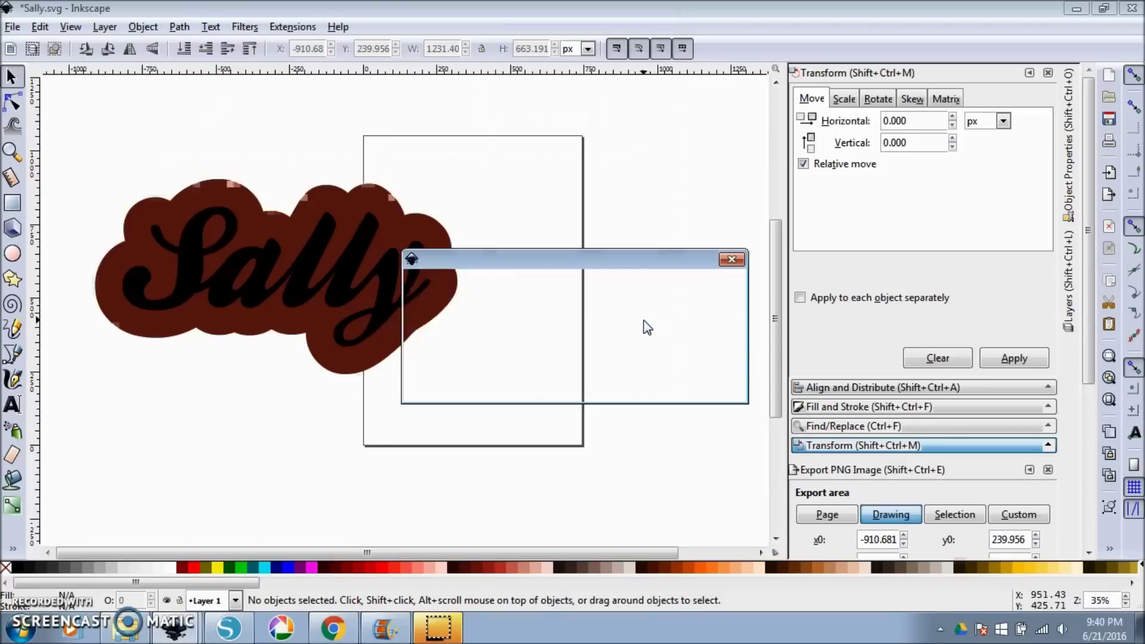
{"action": "left_click", "coordinate": [680, 382]}
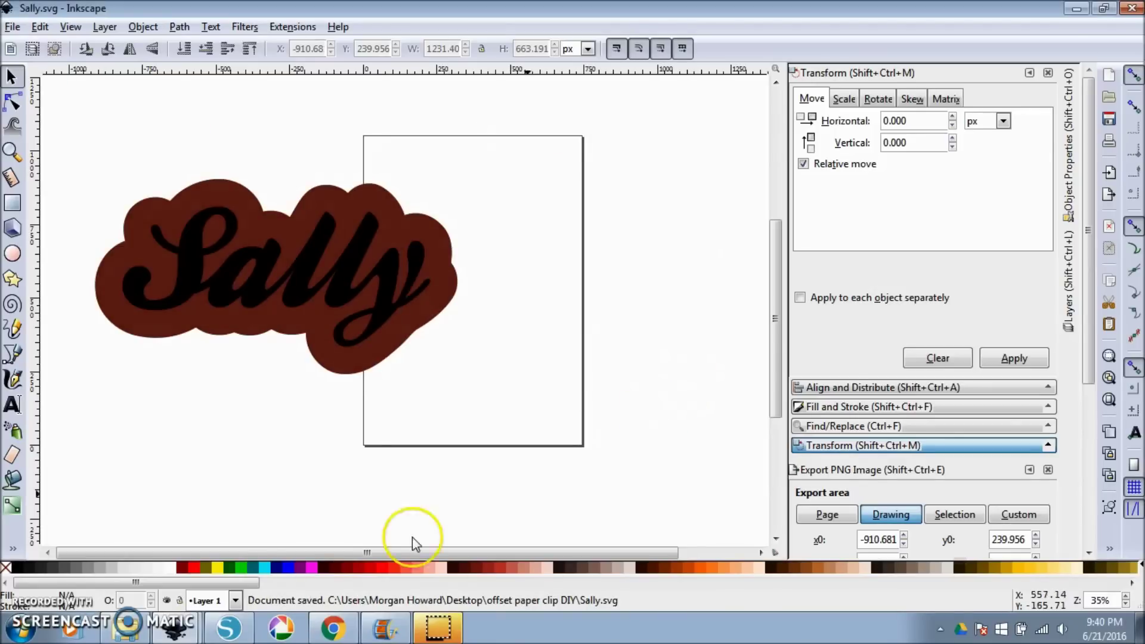
{"action": "left_click", "coordinate": [173, 626]}
Step: Save the Indiana drawing over Indiana.svg, then minimize both Inkscape windows
{"action": "left_click", "coordinate": [170, 564]}
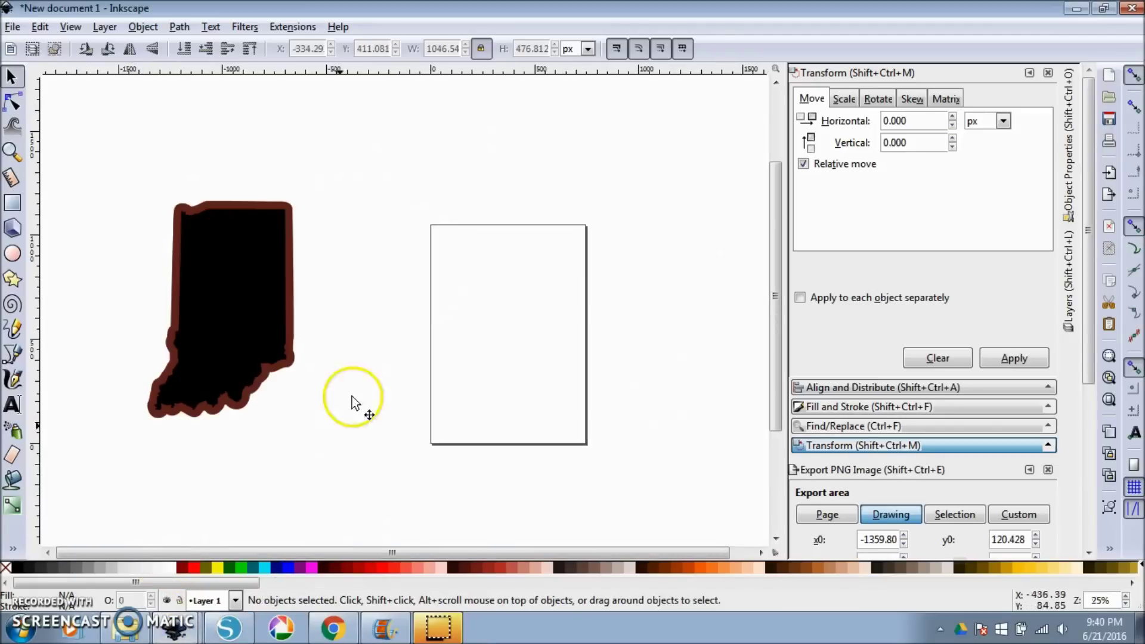
{"action": "left_click", "coordinate": [12, 26]}
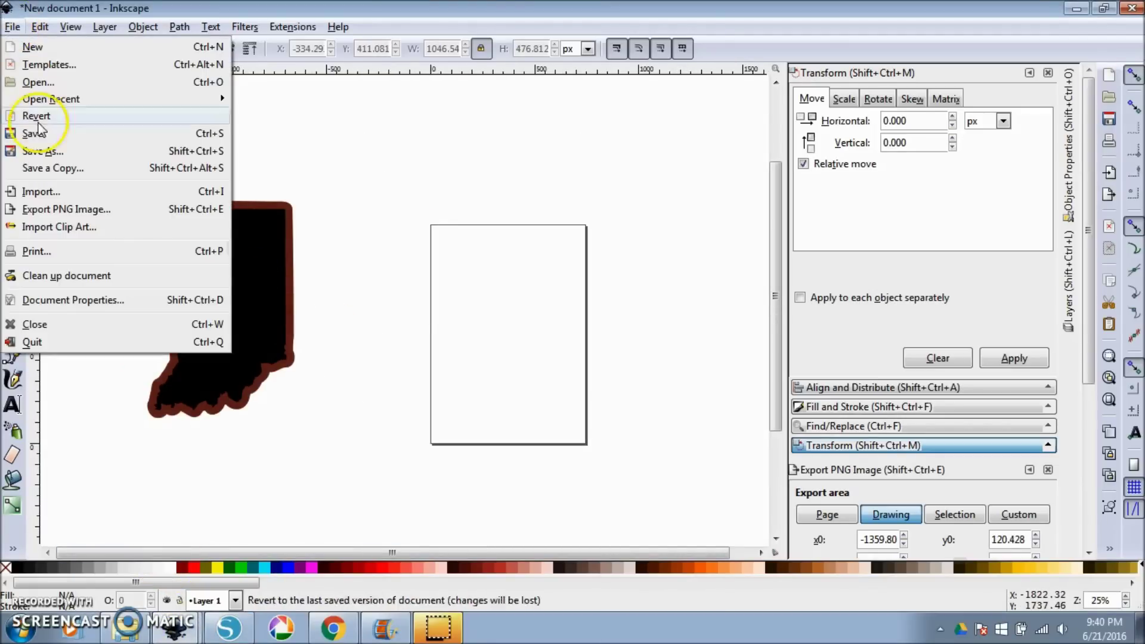
{"action": "left_click", "coordinate": [43, 148]}
{"action": "left_click", "coordinate": [195, 111]}
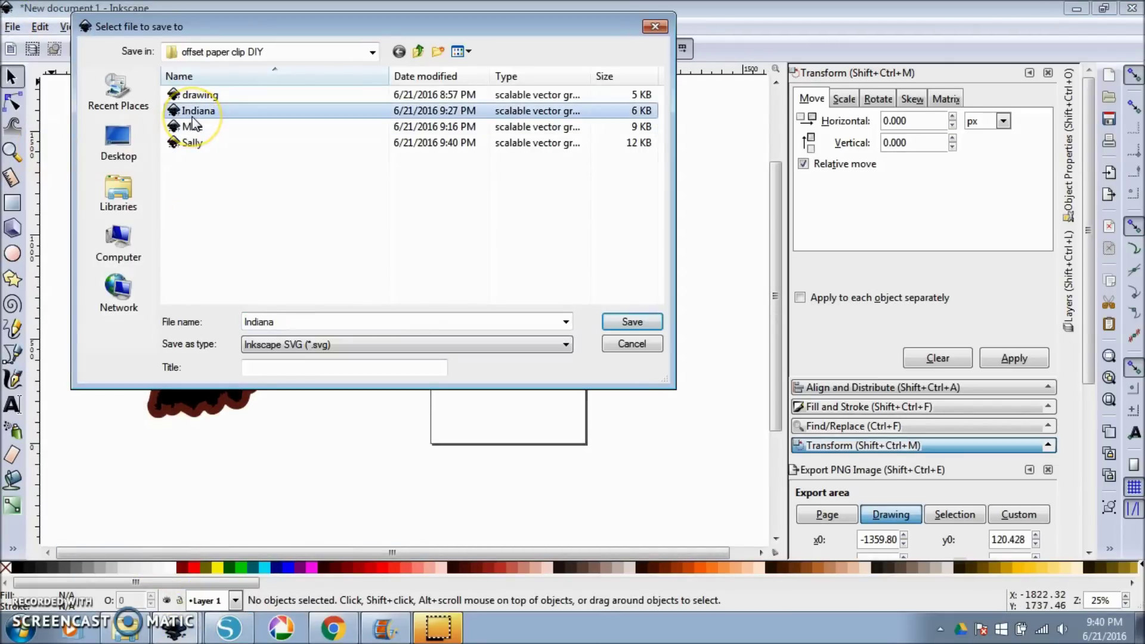
{"action": "left_click", "coordinate": [650, 322]}
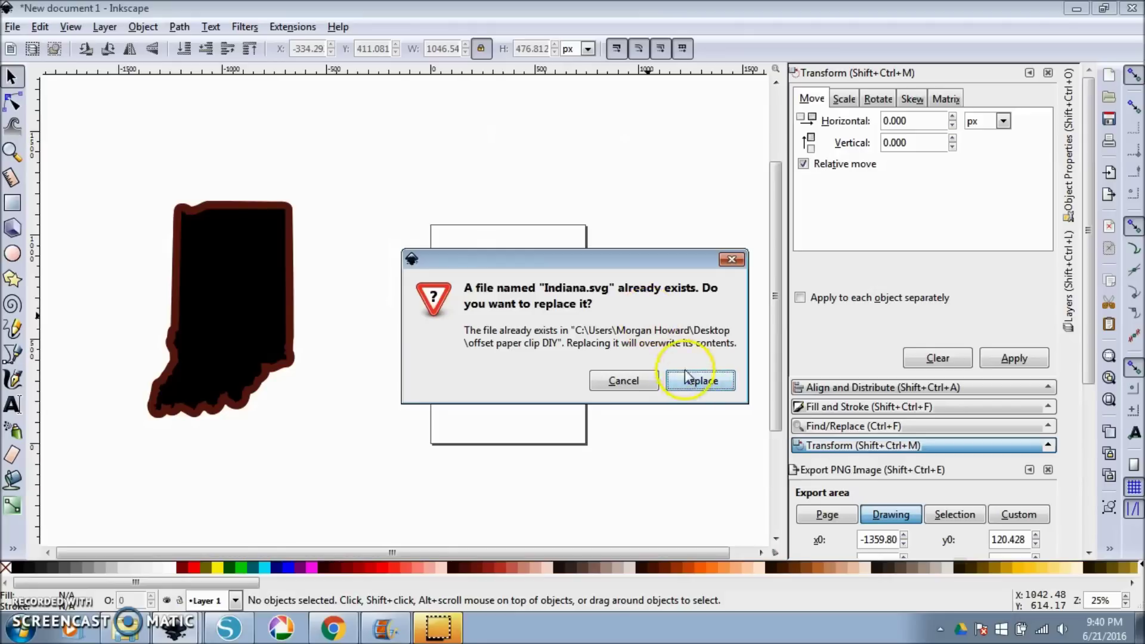
{"action": "left_click", "coordinate": [687, 376]}
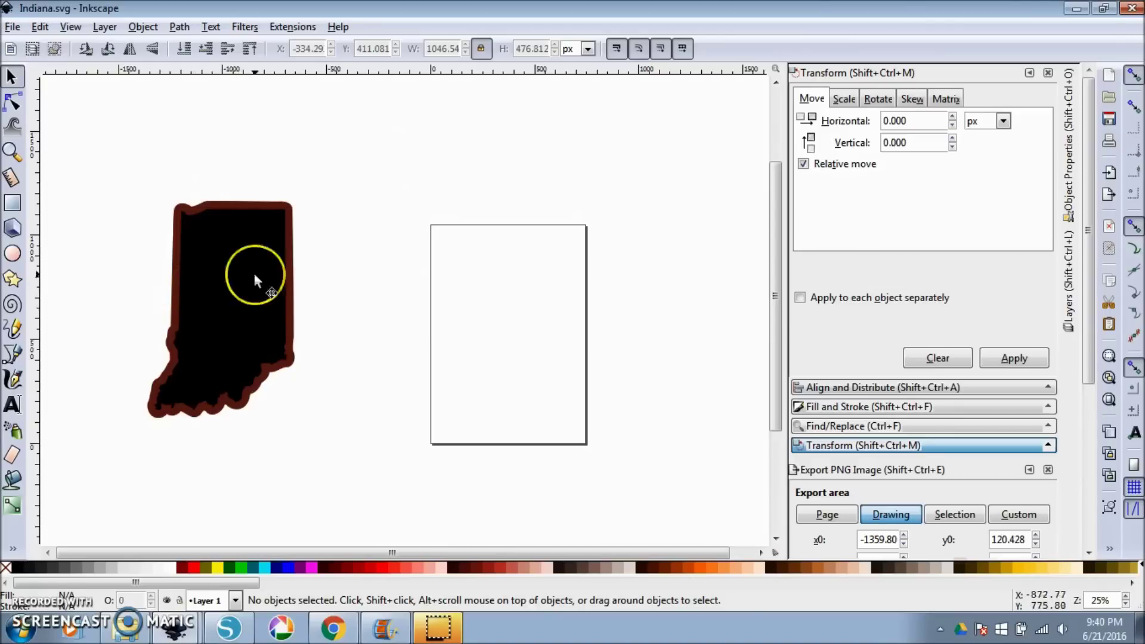
{"action": "left_click", "coordinate": [1077, 8]}
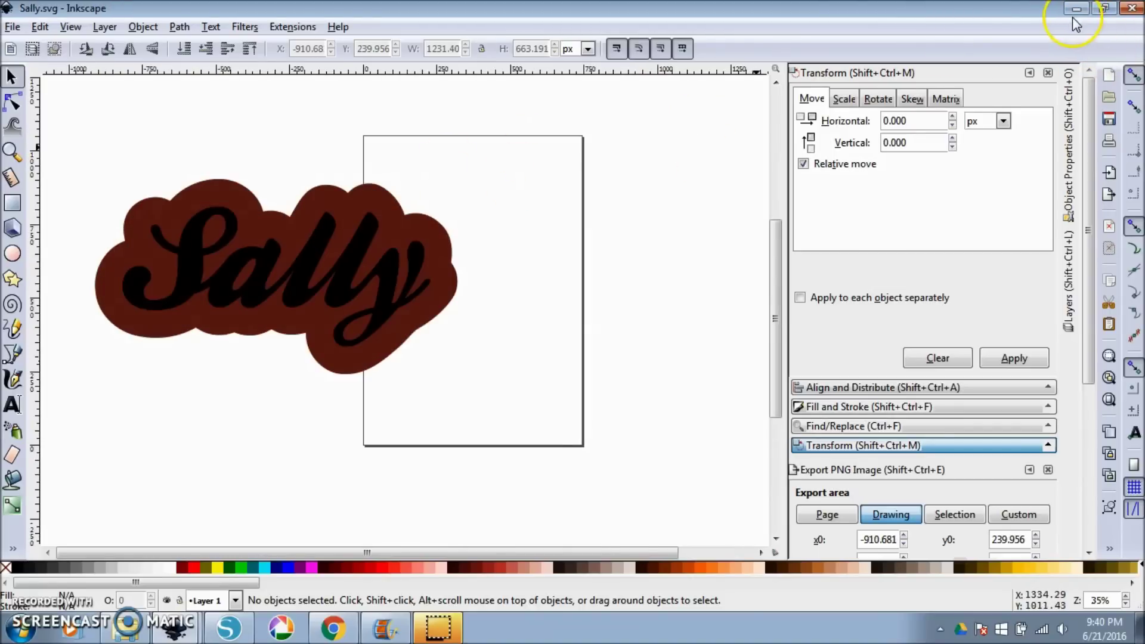
{"action": "left_click", "coordinate": [1077, 9]}
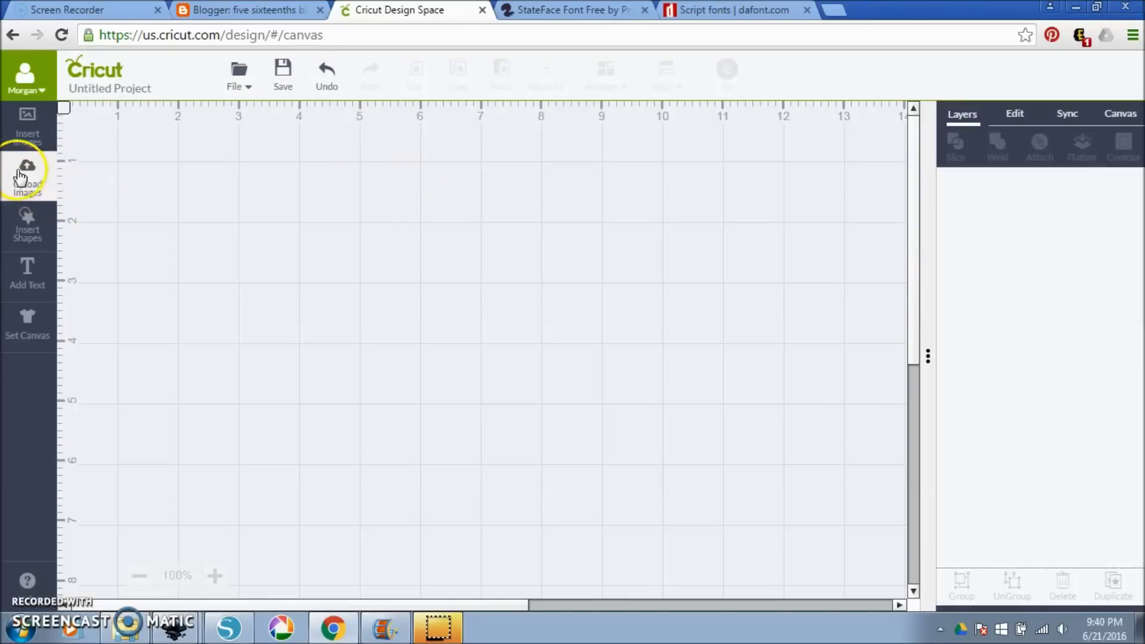
Step: Try uploading Indiana.svg, continue past the unsupported-items warning, then cancel the upload
{"action": "left_click", "coordinate": [18, 173]}
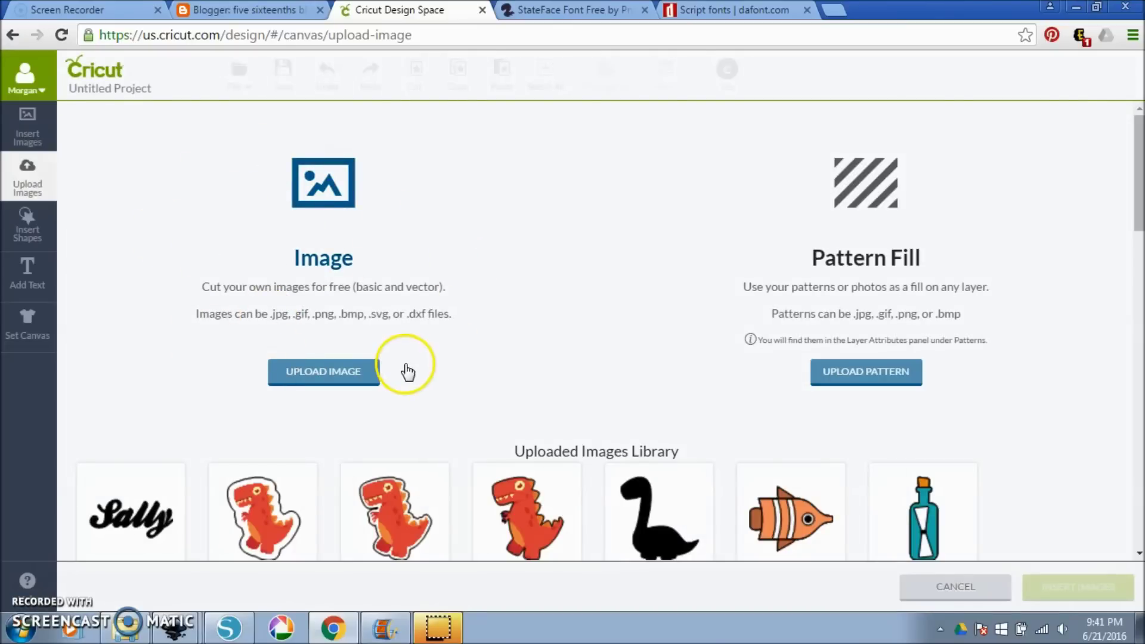
{"action": "scroll", "coordinate": [213, 422], "scroll_direction": "down", "scroll_amount": 3}
{"action": "scroll", "coordinate": [412, 378], "scroll_direction": "up", "scroll_amount": 3}
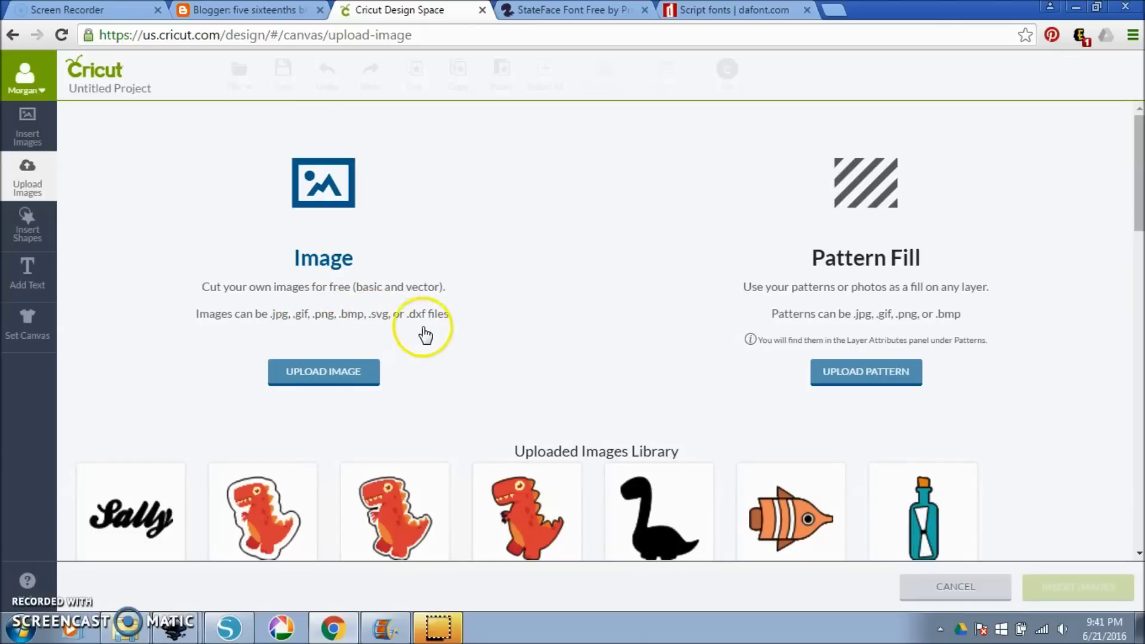
{"action": "left_click", "coordinate": [352, 372]}
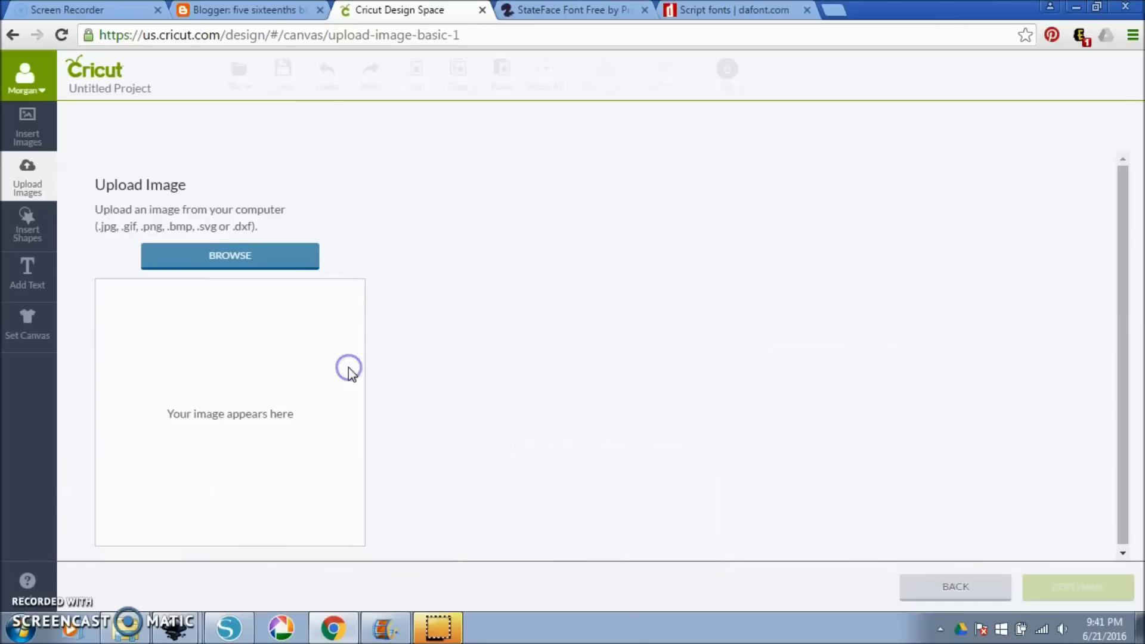
{"action": "left_click", "coordinate": [233, 262]}
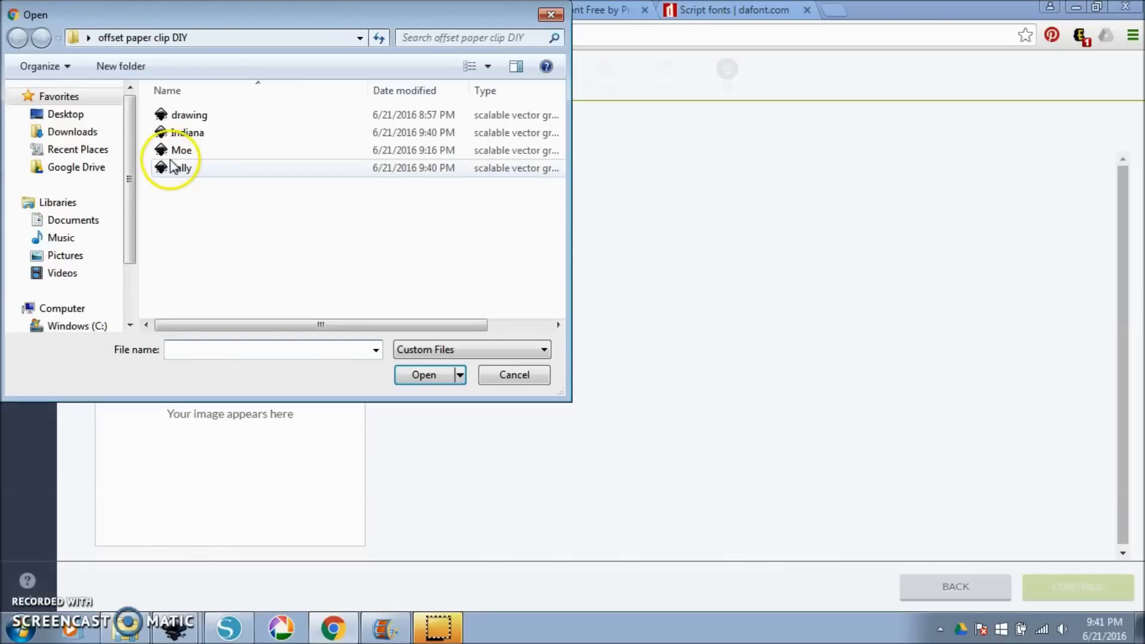
{"action": "left_click", "coordinate": [180, 133]}
{"action": "left_click", "coordinate": [424, 376]}
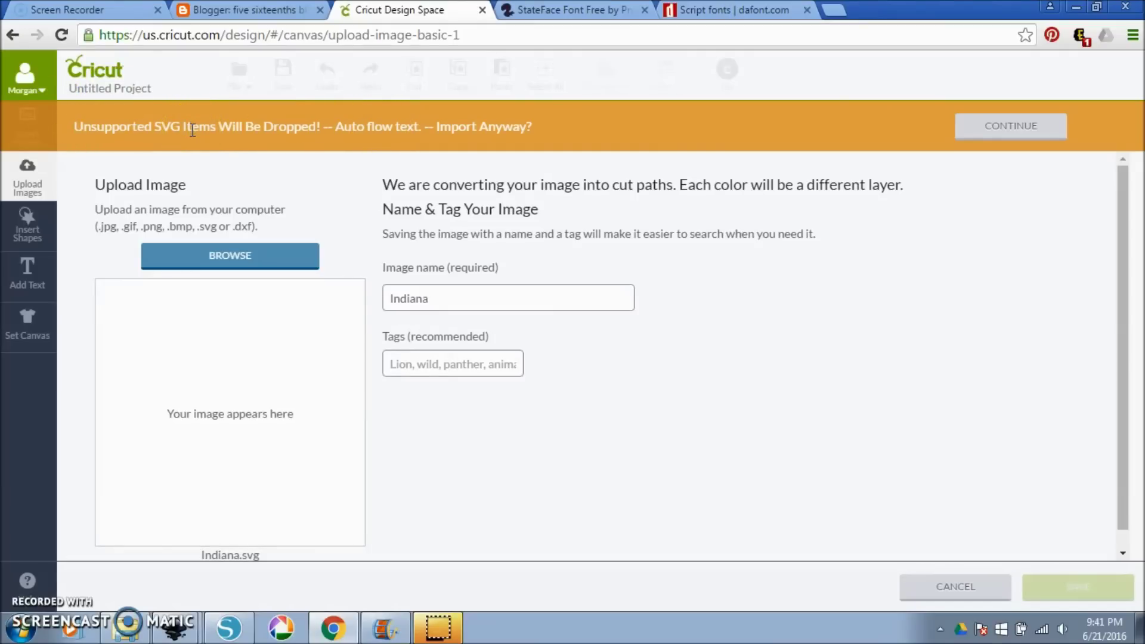
{"action": "left_click", "coordinate": [1016, 125]}
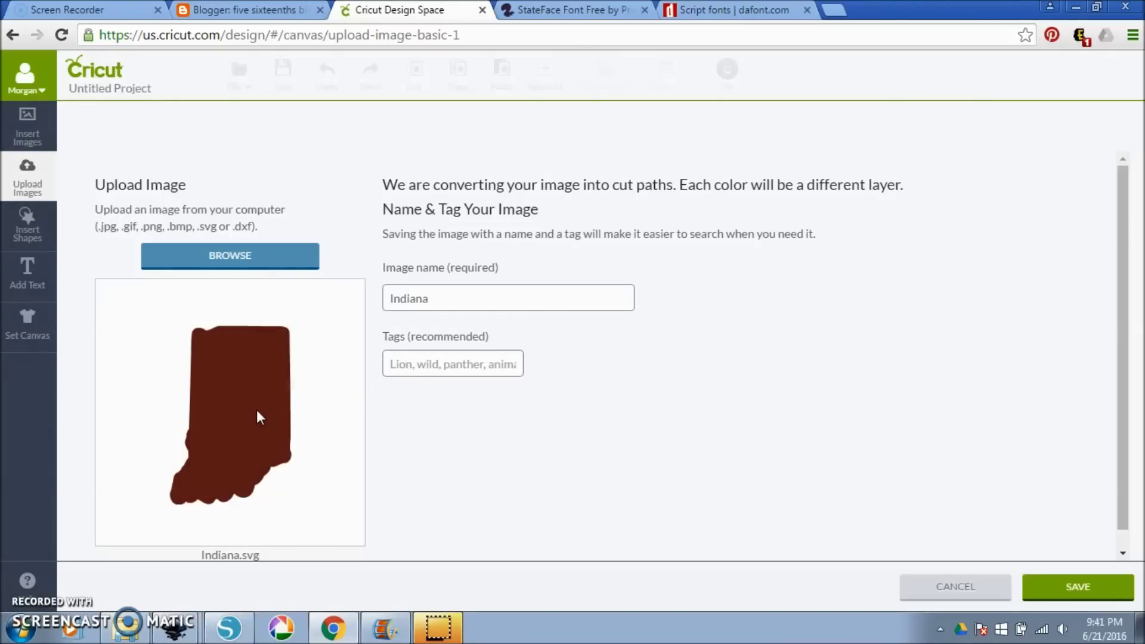
{"action": "left_click", "coordinate": [948, 587]}
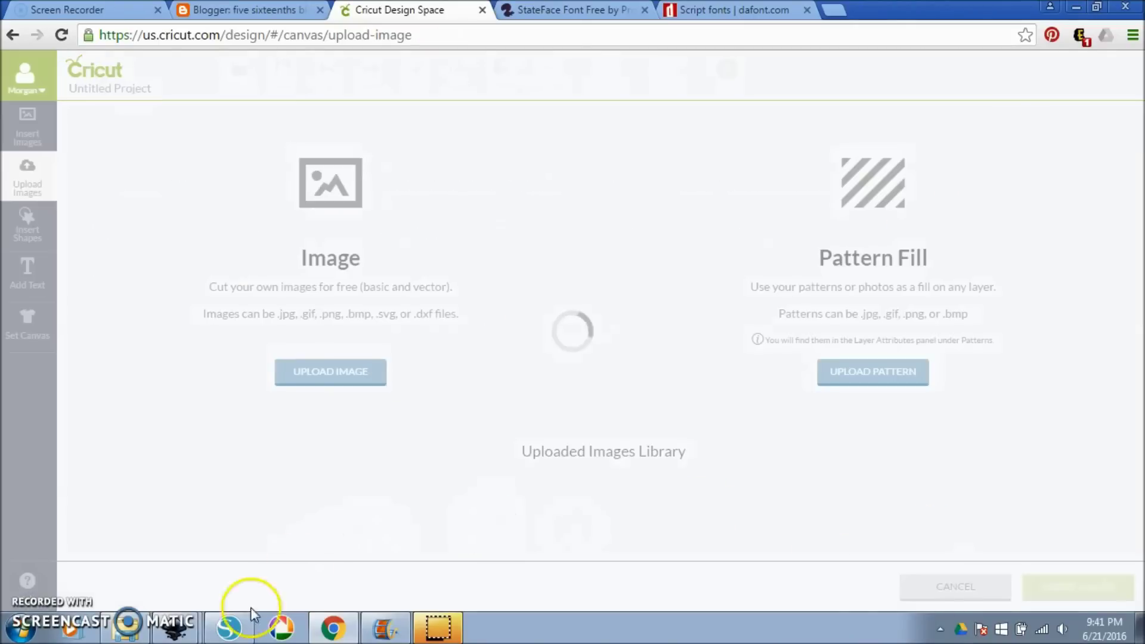
Step: Group the Indiana flowed text, convert it with Object to Path, ungroup it, and save Indiana.svg
{"action": "mouse_move", "coordinate": [179, 629]}
{"action": "left_click", "coordinate": [130, 563]}
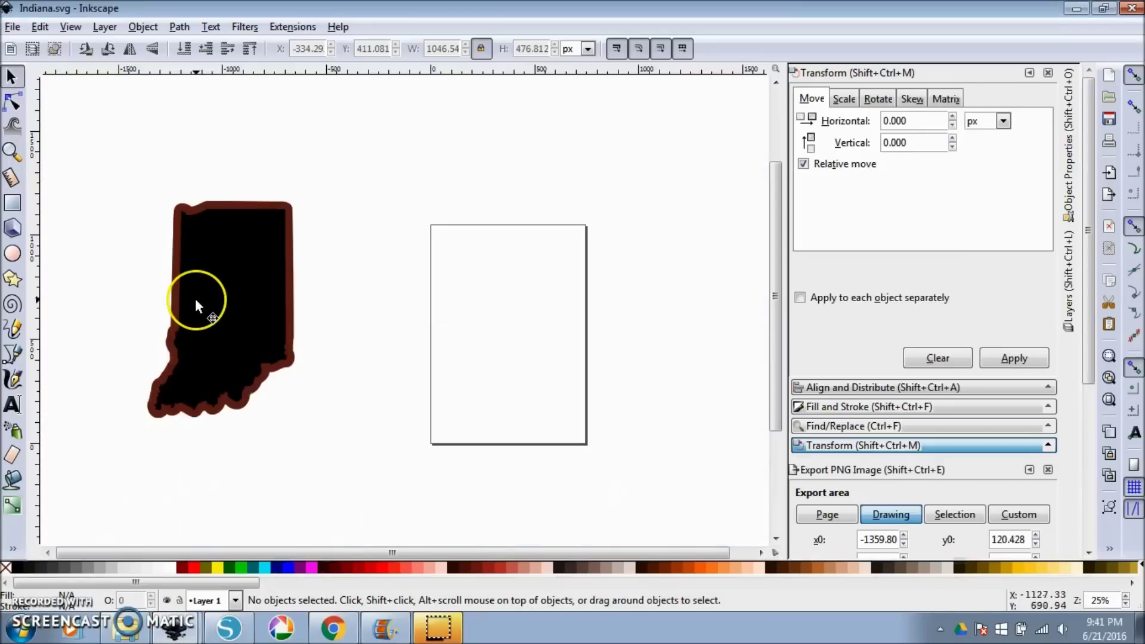
{"action": "left_click", "coordinate": [198, 302]}
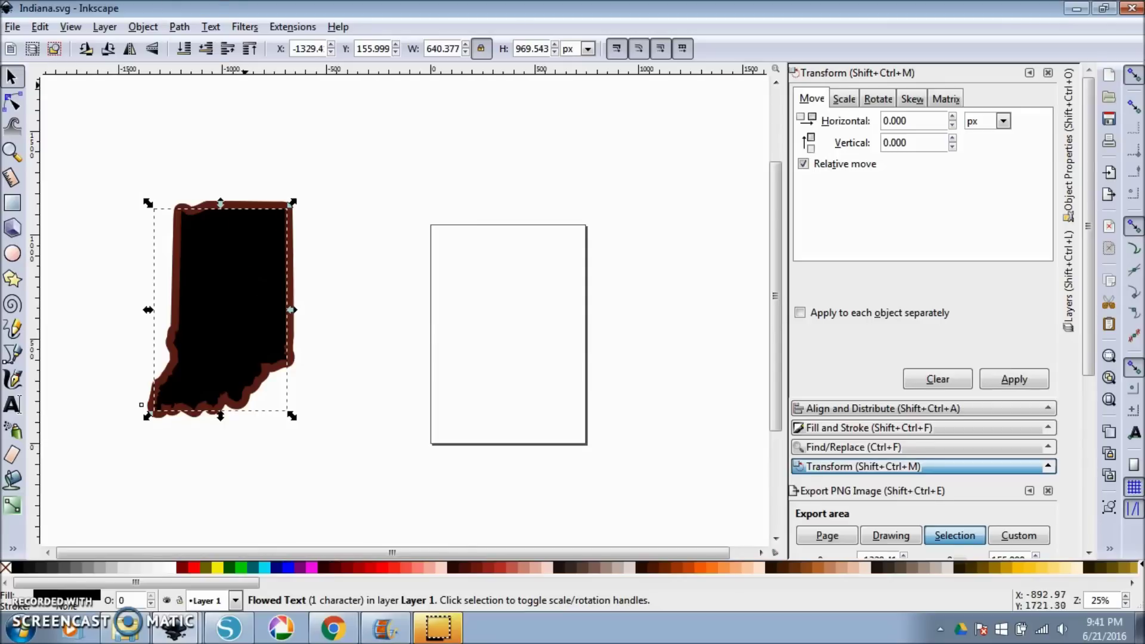
{"action": "key", "text": "ctrl+g"}
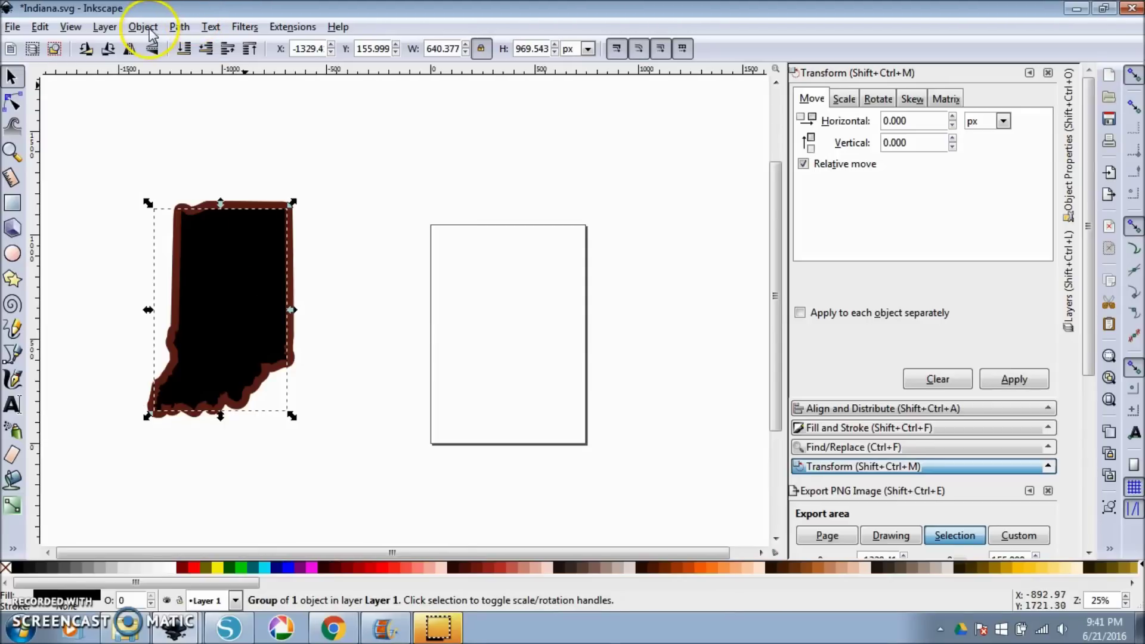
{"action": "left_click", "coordinate": [180, 27]}
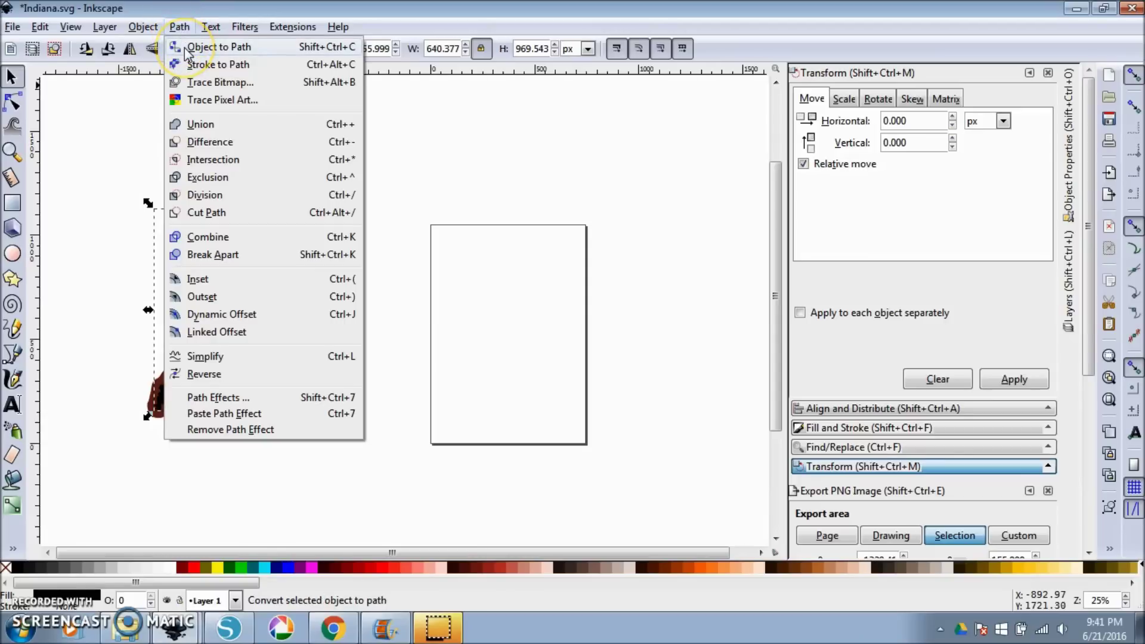
{"action": "left_click", "coordinate": [100, 152]}
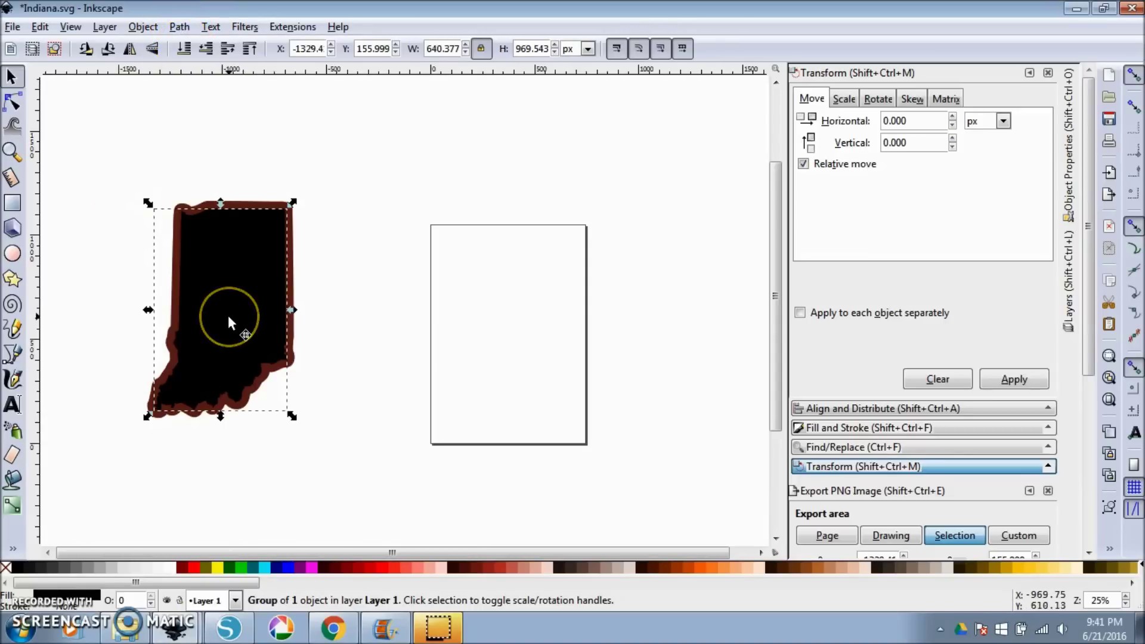
{"action": "right_click", "coordinate": [227, 315]}
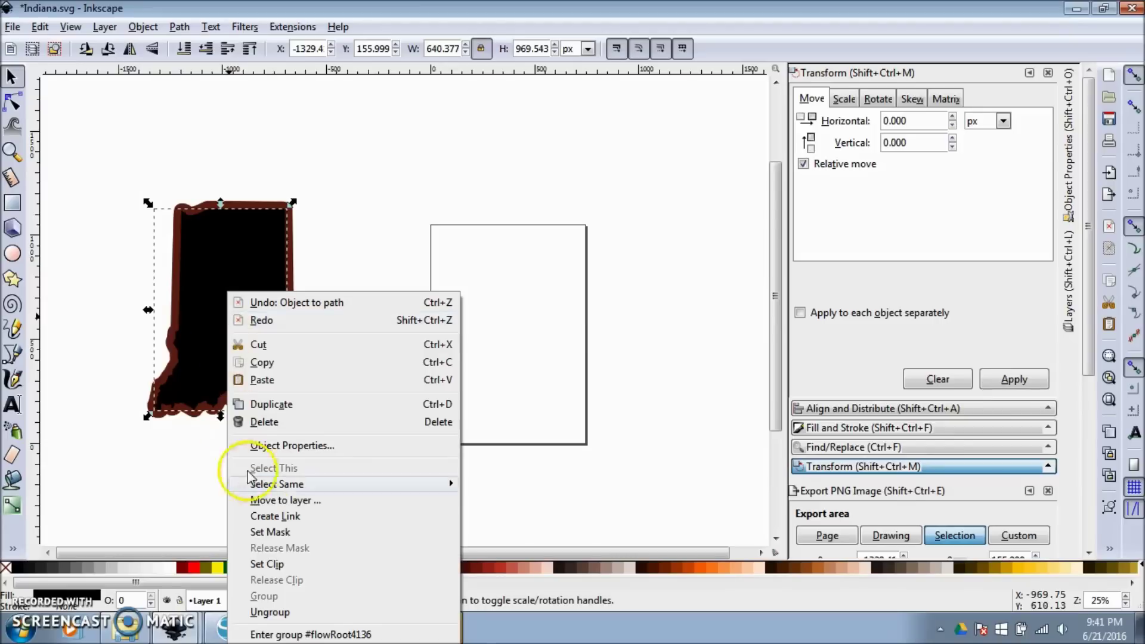
{"action": "left_click", "coordinate": [269, 613]}
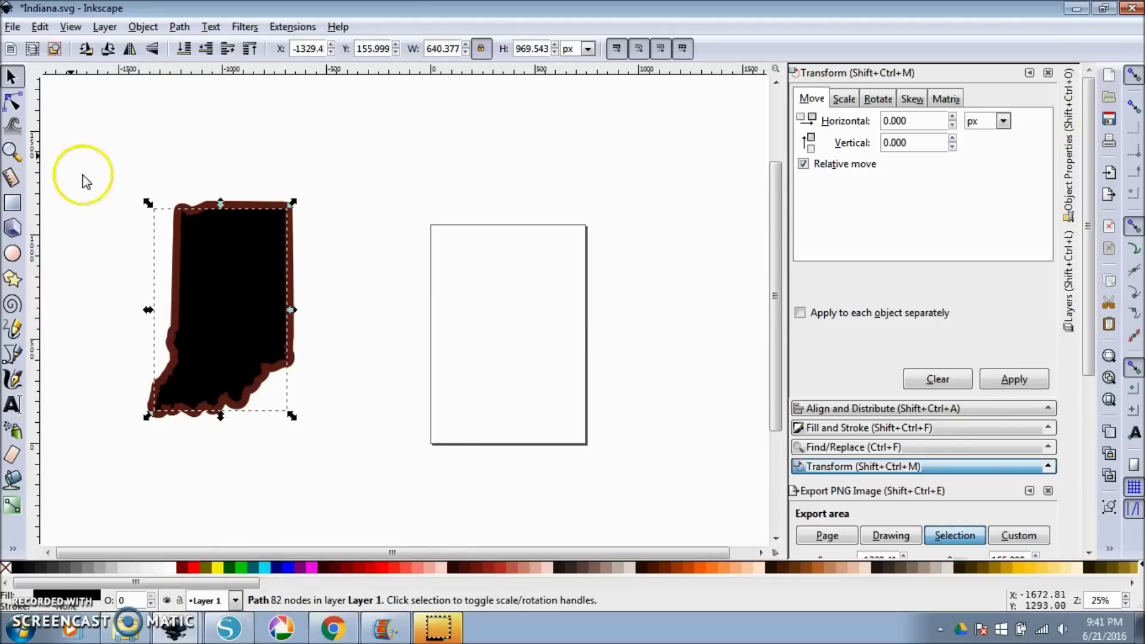
{"action": "left_click", "coordinate": [12, 27]}
{"action": "left_click", "coordinate": [34, 134]}
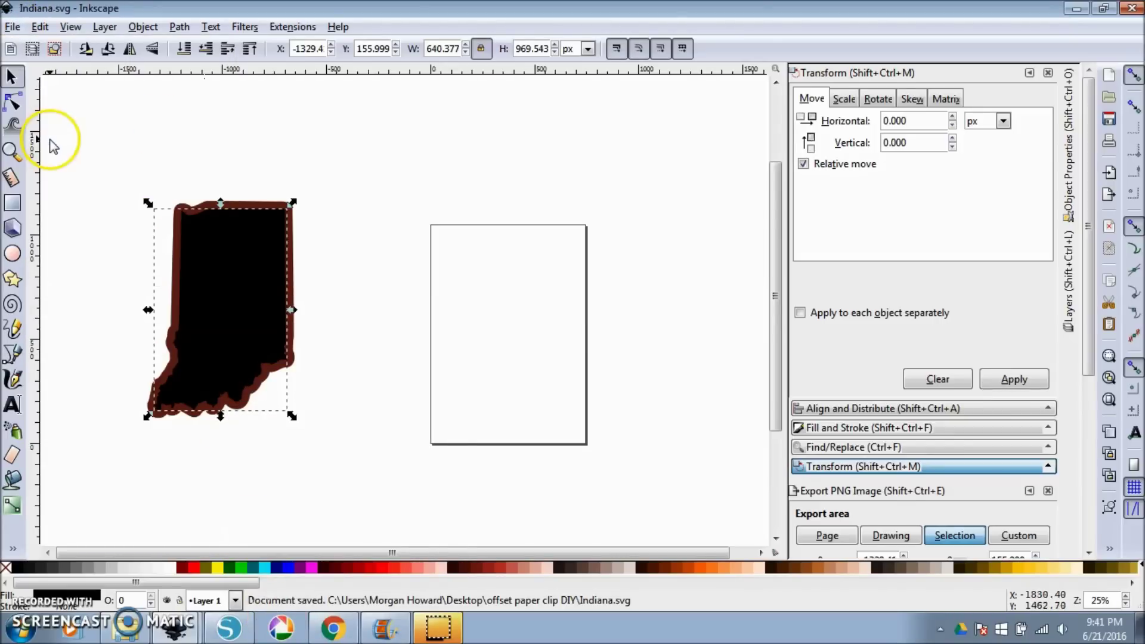
Step: Upload Indiana.svg and save it to the Cricut image library
{"action": "left_click", "coordinate": [1076, 10]}
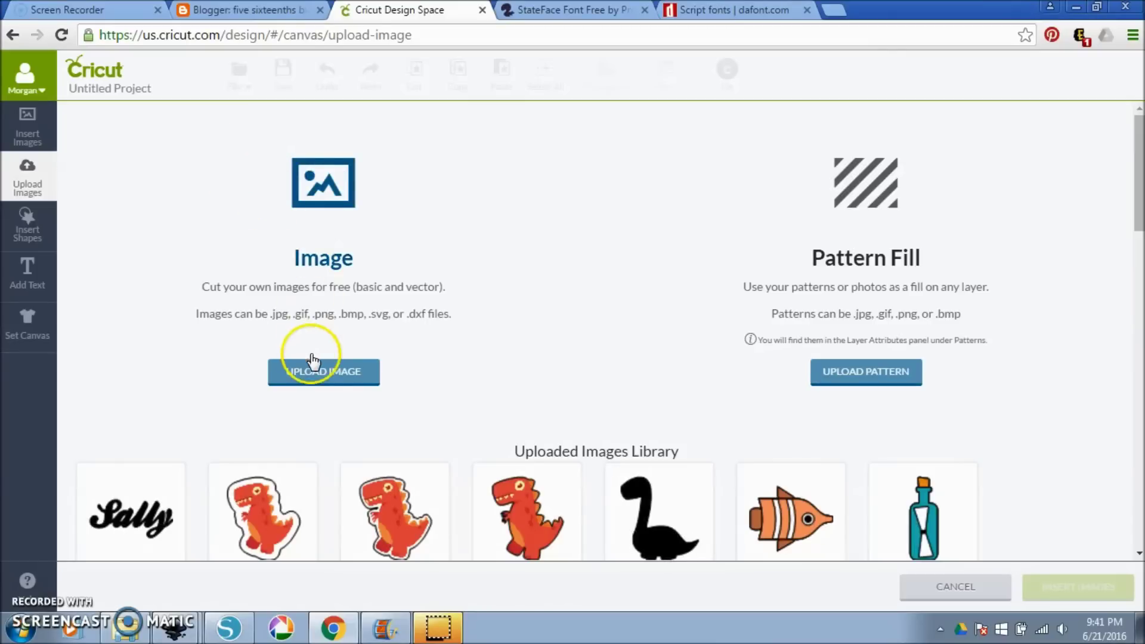
{"action": "left_click", "coordinate": [325, 371]}
{"action": "left_click", "coordinate": [221, 263]}
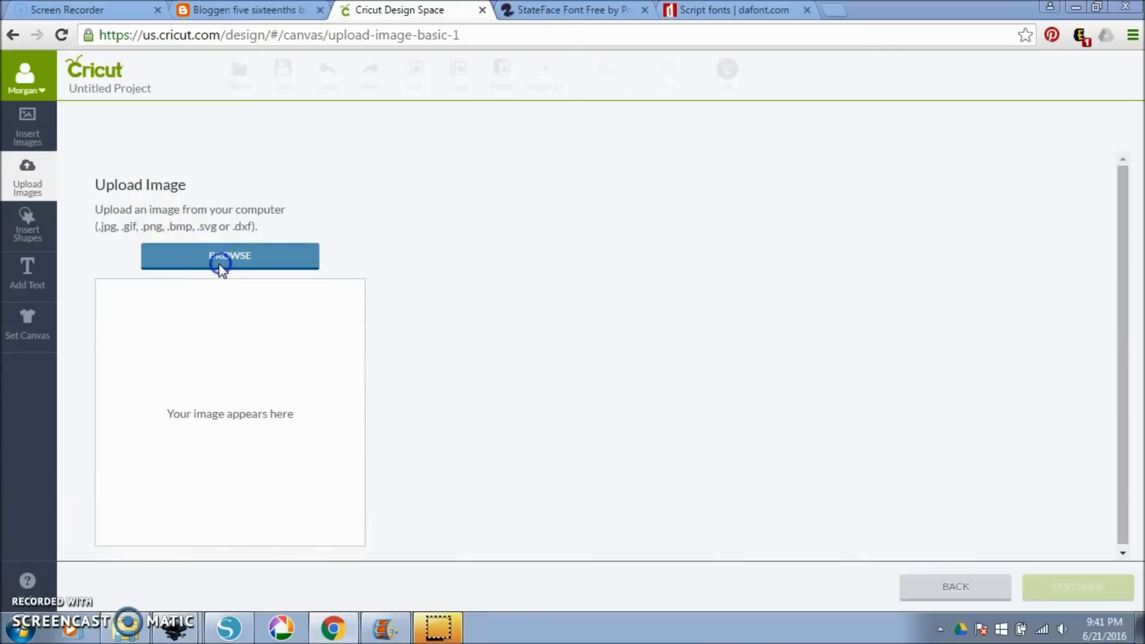
{"action": "left_click", "coordinate": [187, 133]}
{"action": "left_click", "coordinate": [441, 376]}
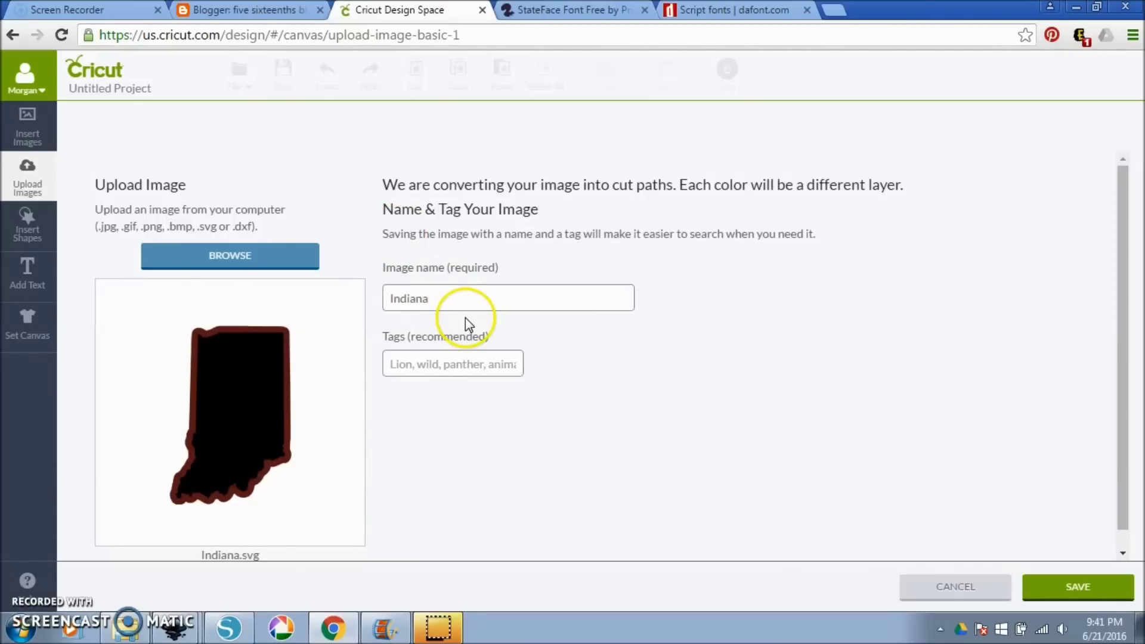
{"action": "left_click", "coordinate": [1051, 592]}
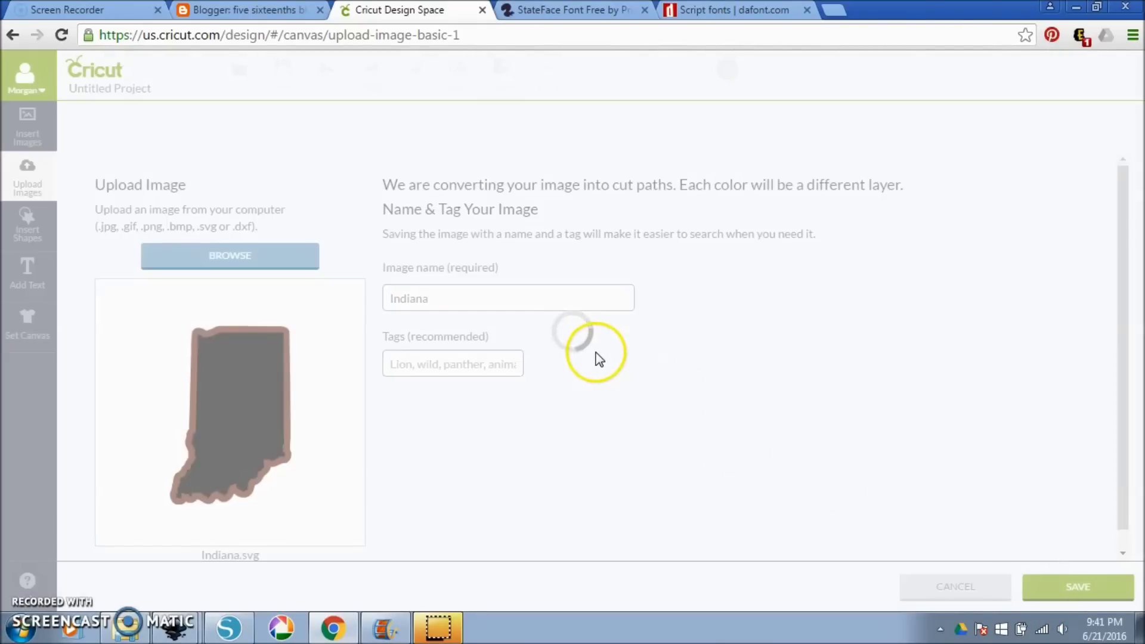
Step: Upload and save Sally.svg too, then select the Indiana thumbnail for inserting
{"action": "left_click", "coordinate": [313, 375]}
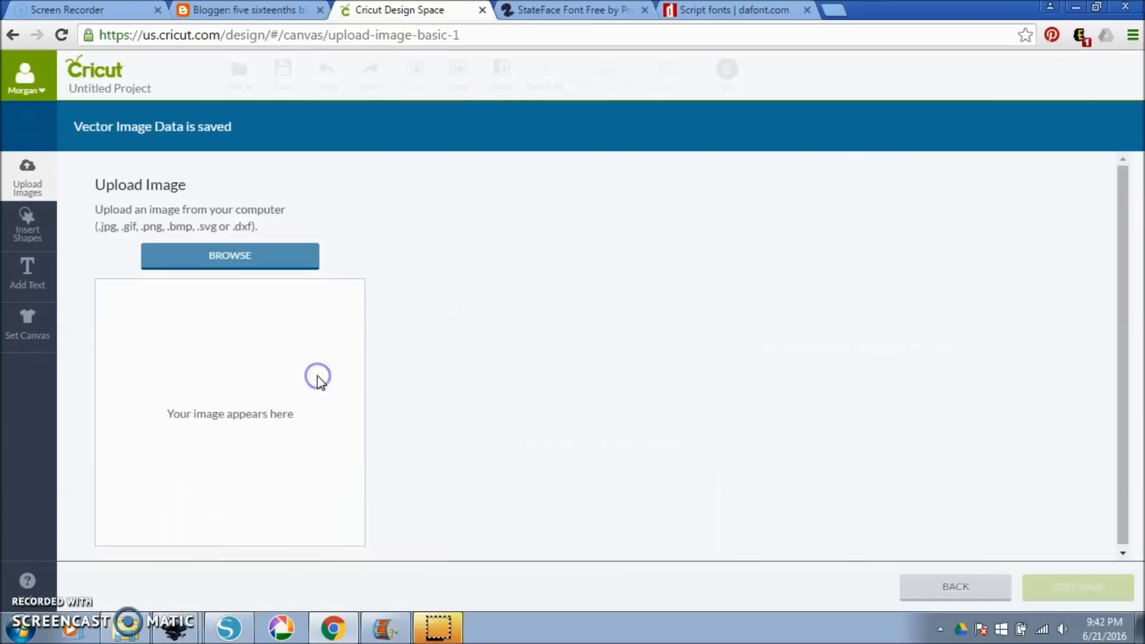
{"action": "left_click", "coordinate": [224, 259]}
{"action": "left_click", "coordinate": [173, 169]}
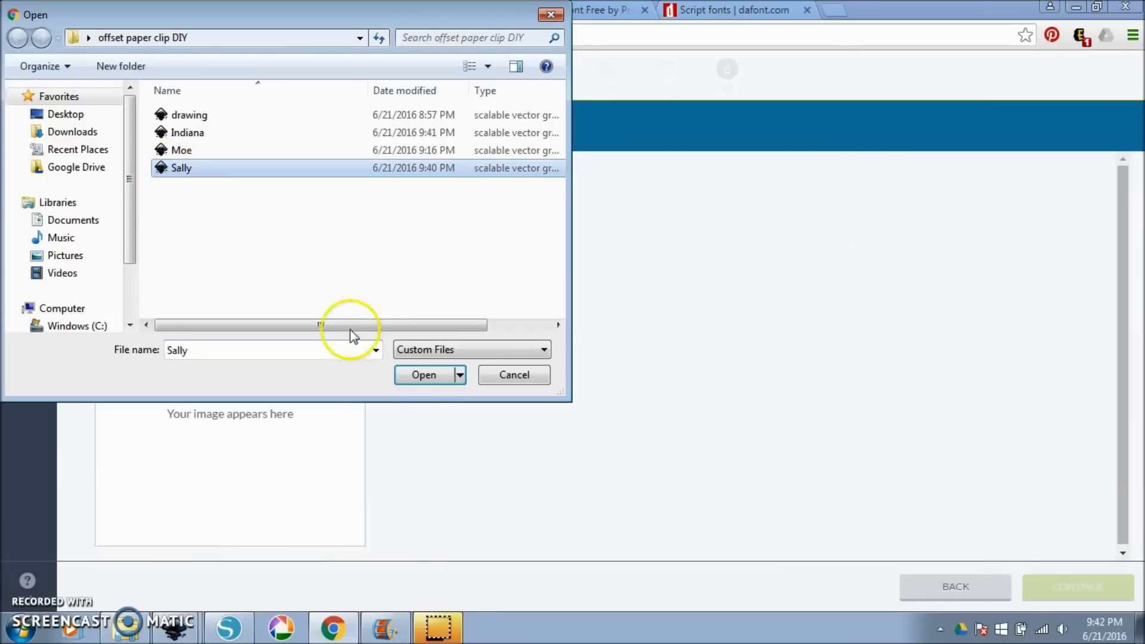
{"action": "left_click", "coordinate": [425, 374]}
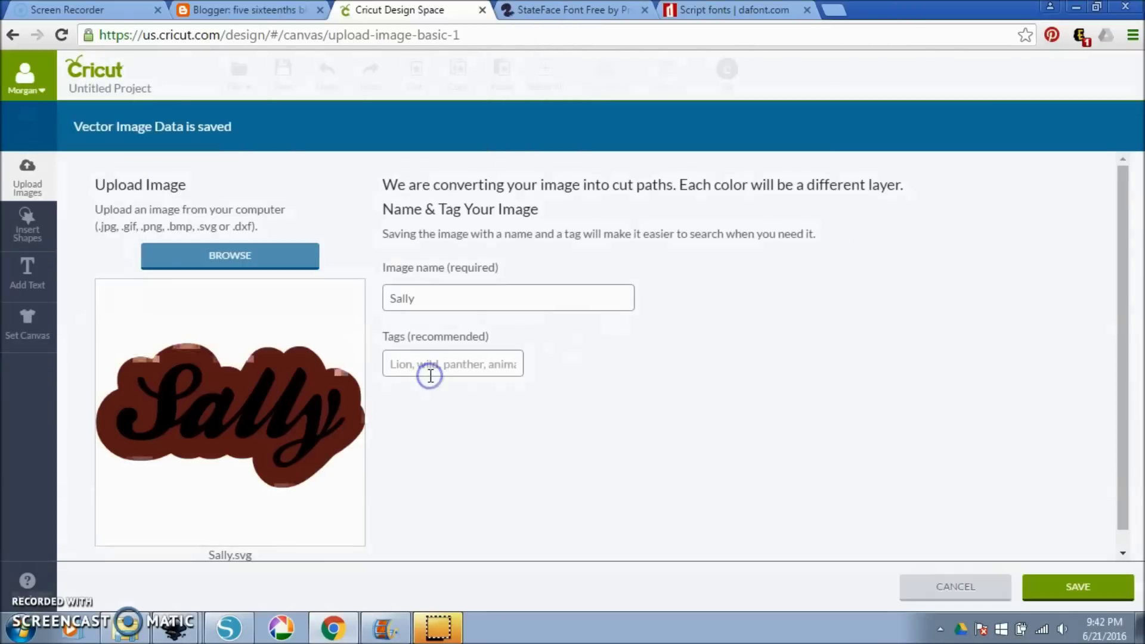
{"action": "left_click", "coordinate": [1075, 588]}
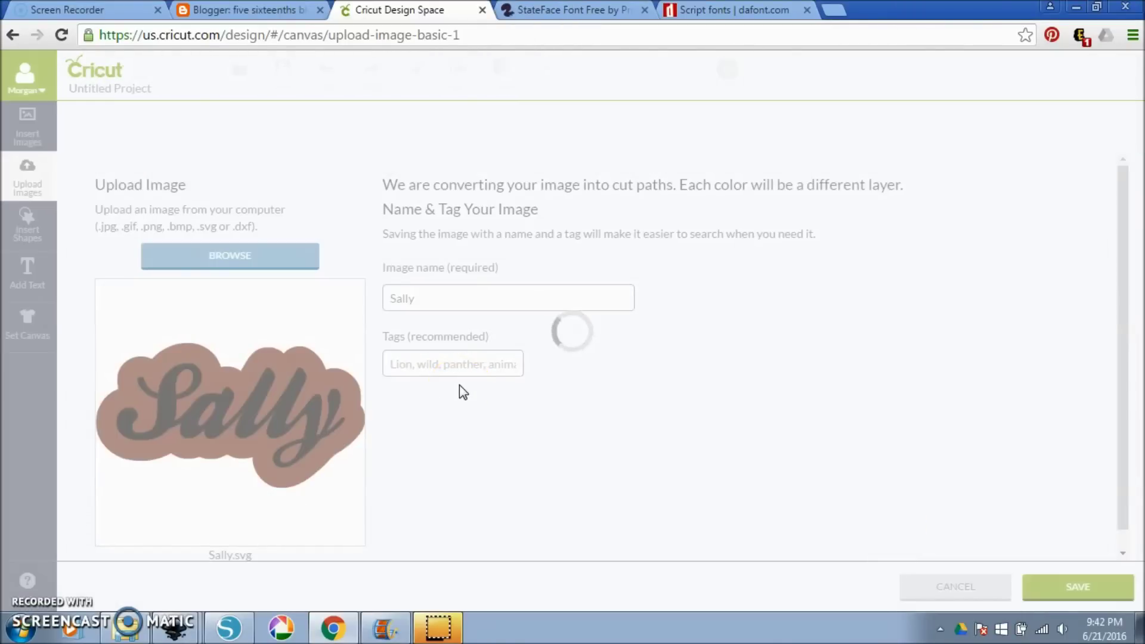
{"action": "left_click", "coordinate": [275, 438]}
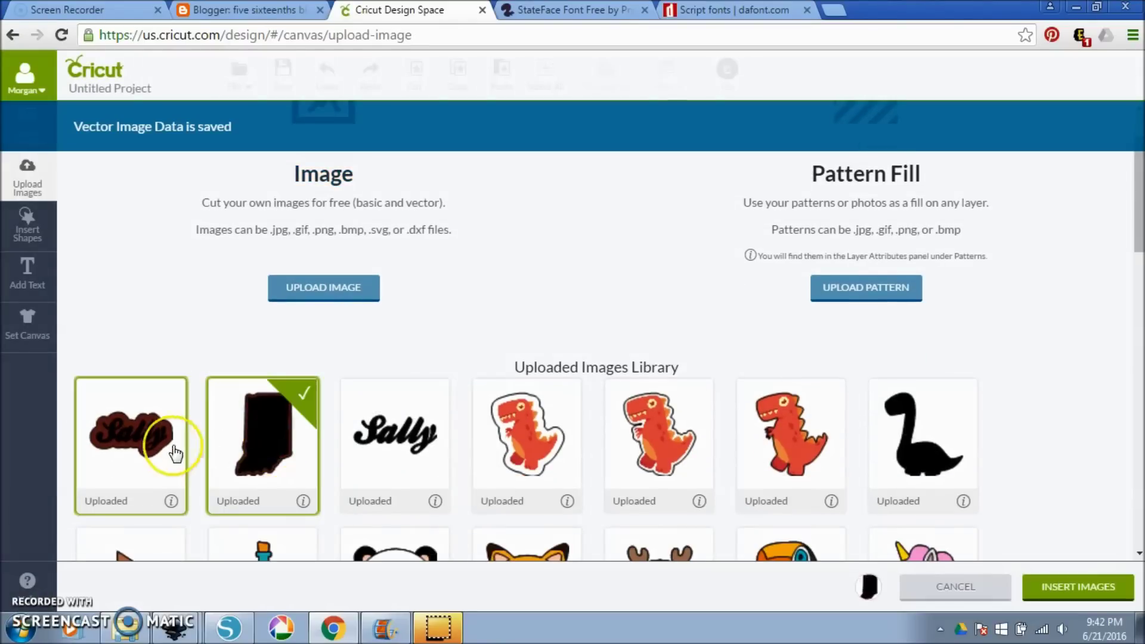
Step: Insert both images and scale Indiana and Sally together to 3 in wide
{"action": "left_click", "coordinate": [1035, 587]}
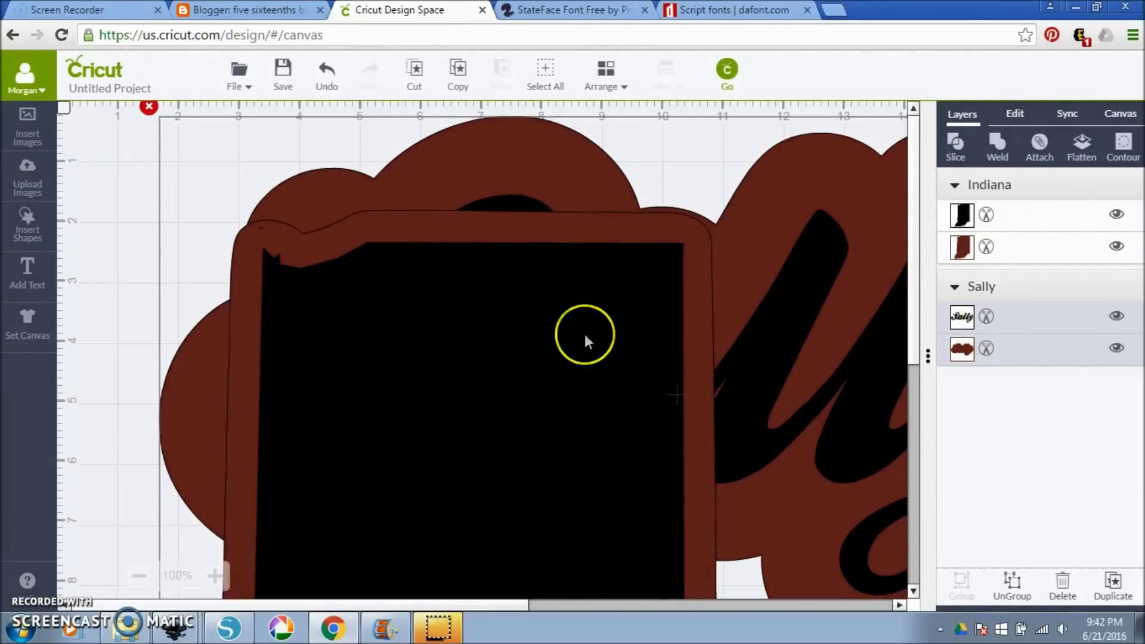
{"action": "left_click", "coordinate": [547, 341]}
{"action": "left_click", "coordinate": [767, 252], "text": "shift"}
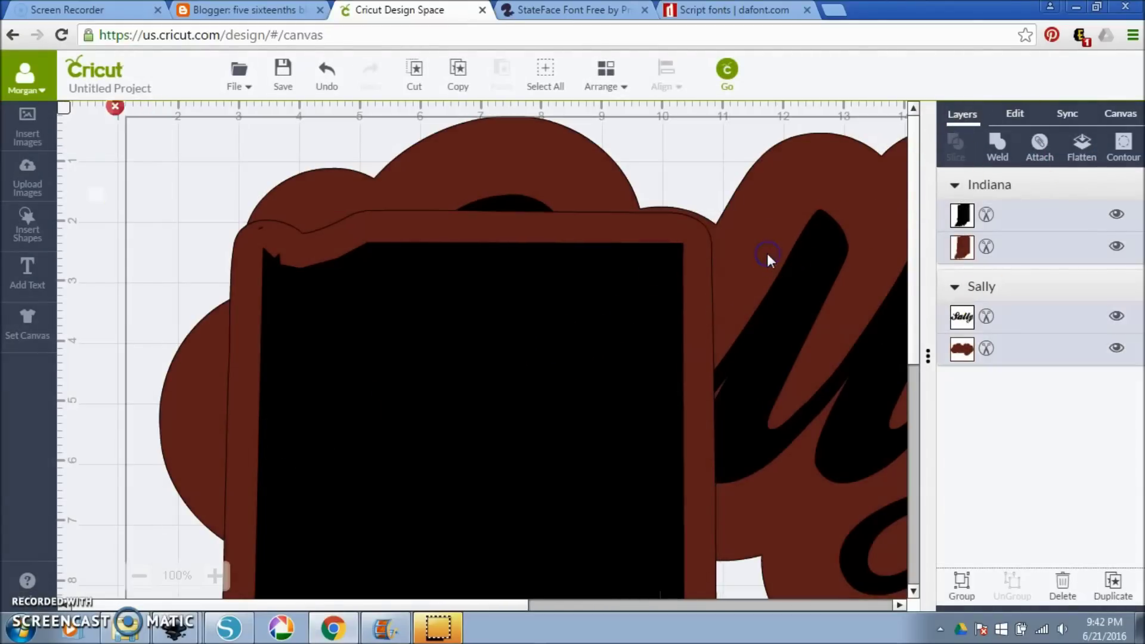
{"action": "left_click", "coordinate": [1002, 122]}
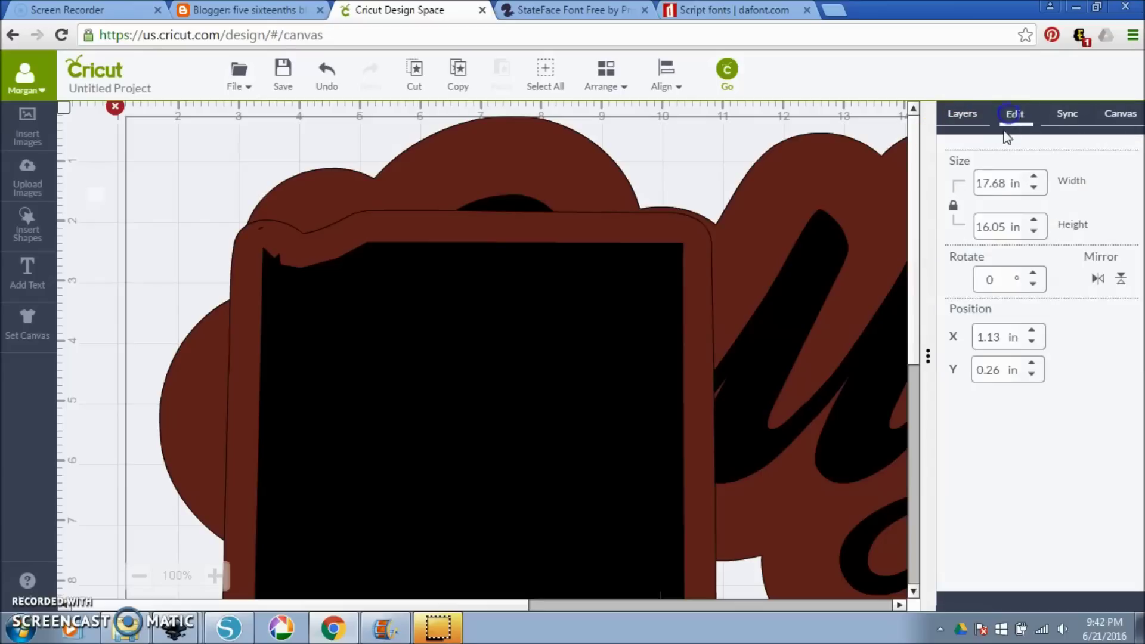
{"action": "left_click", "coordinate": [1016, 184]}
{"action": "left_click_drag", "start_coordinate": [1016, 185], "coordinate": [913, 185]}
{"action": "type", "text": "3"}
{"action": "key", "text": "Return"}
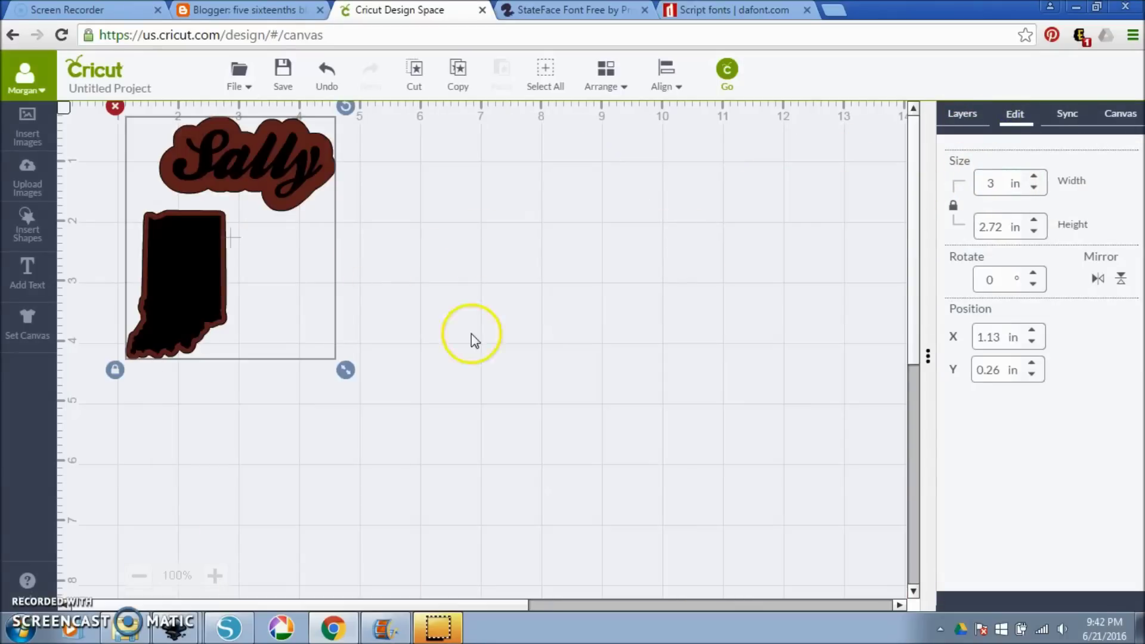
Step: Move Sally to the right beside Indiana and hide the Sally lettering layer
{"action": "left_click", "coordinate": [238, 245]}
{"action": "left_click_drag", "start_coordinate": [274, 164], "coordinate": [579, 242]}
{"action": "left_click", "coordinate": [962, 114]}
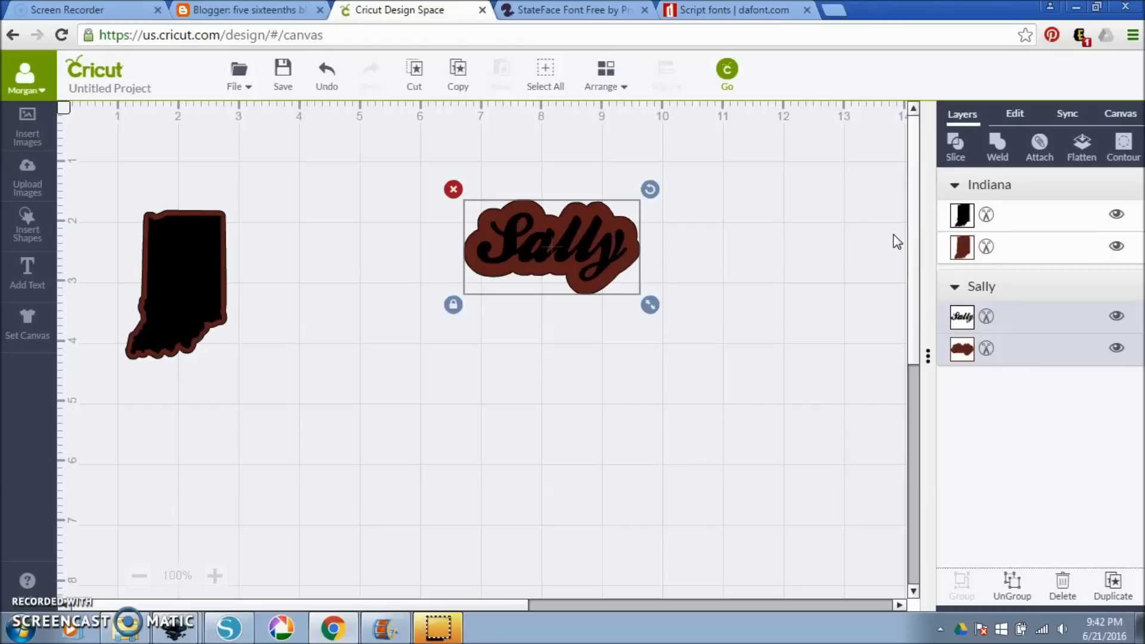
{"action": "left_click", "coordinate": [1116, 317]}
Step: Hide the Sally bubble layer, move Indiana up-right, and set its width to 1.5 in
{"action": "left_click", "coordinate": [1116, 348]}
{"action": "left_click_drag", "start_coordinate": [216, 256], "coordinate": [320, 219]}
{"action": "left_click", "coordinate": [1008, 119]}
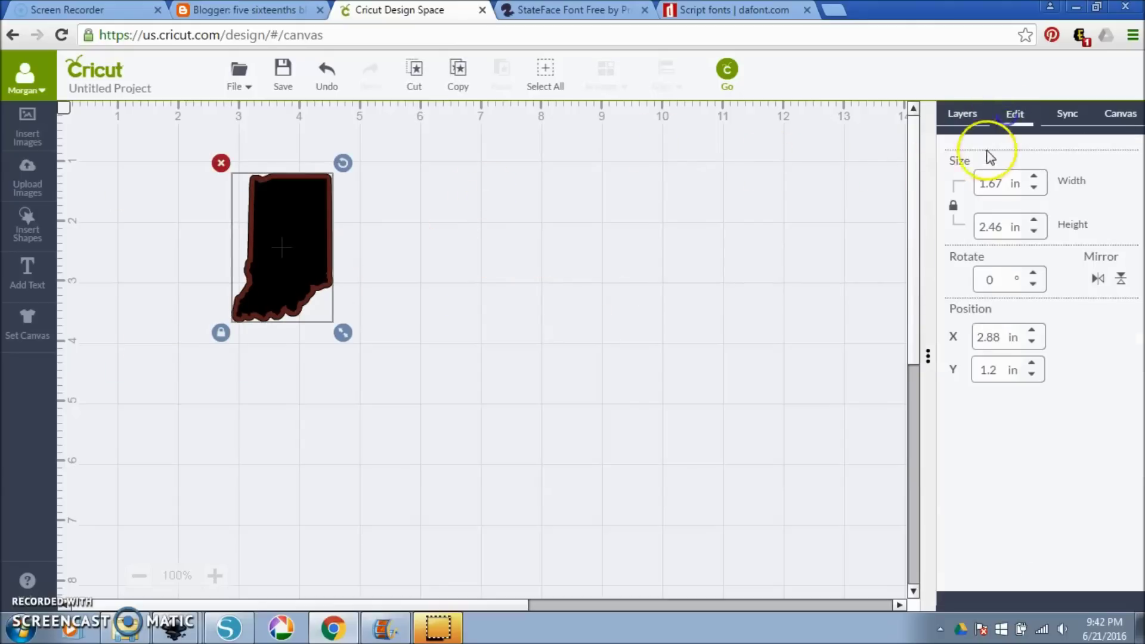
{"action": "left_click_drag", "start_coordinate": [995, 183], "coordinate": [959, 192]}
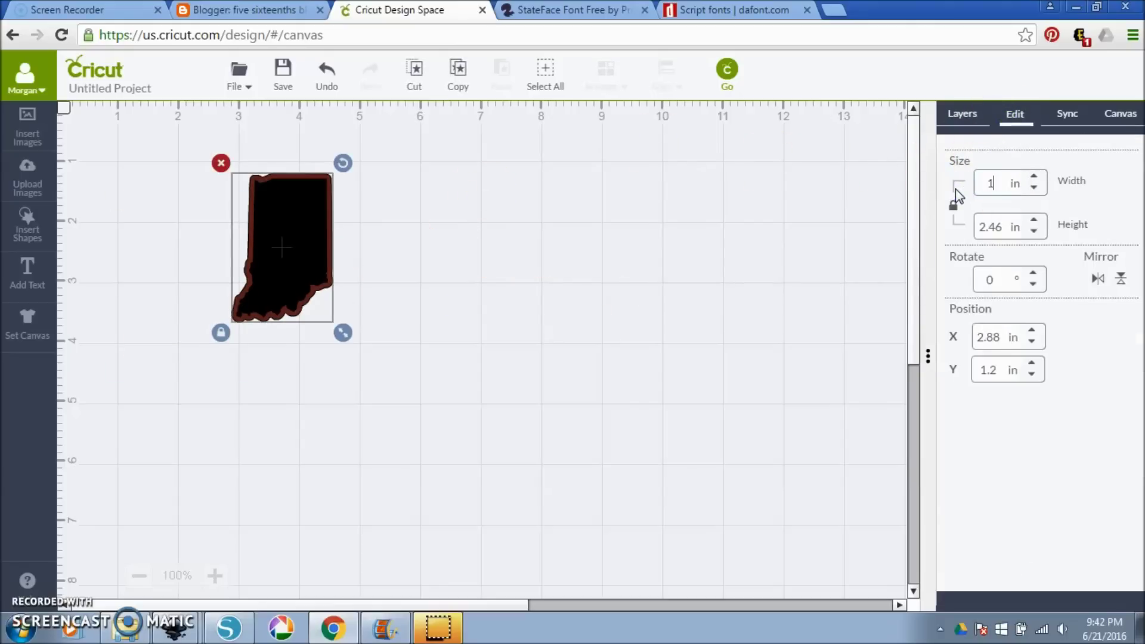
{"action": "key", "text": "Return"}
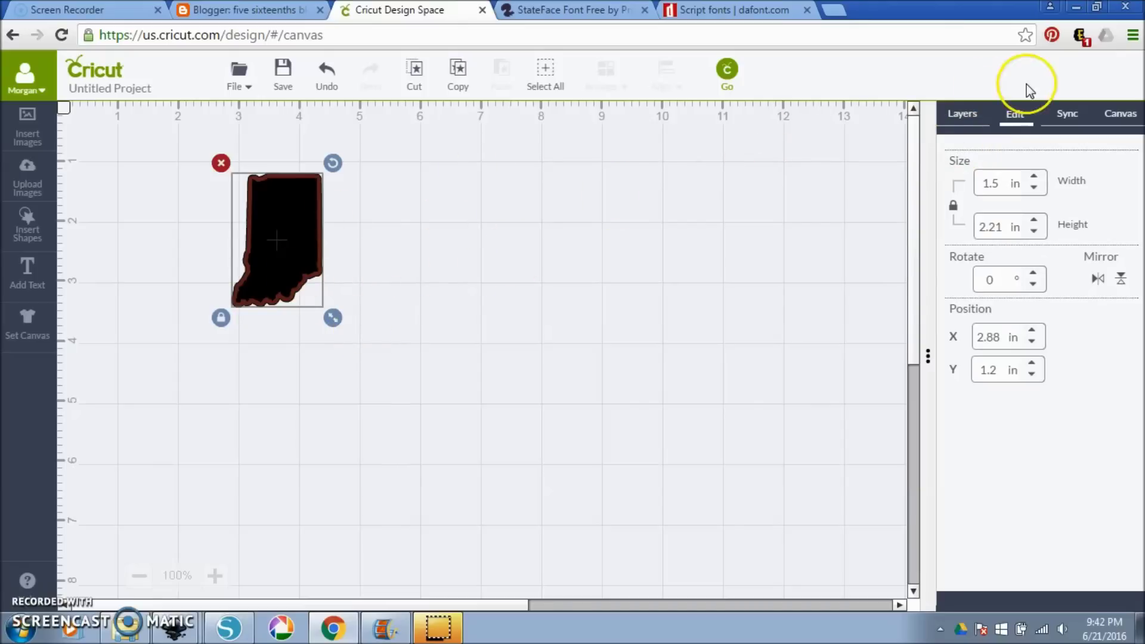
Step: Colour the Indiana top layer cream and its outline orange
{"action": "left_click", "coordinate": [966, 117]}
{"action": "left_click", "coordinate": [962, 216]}
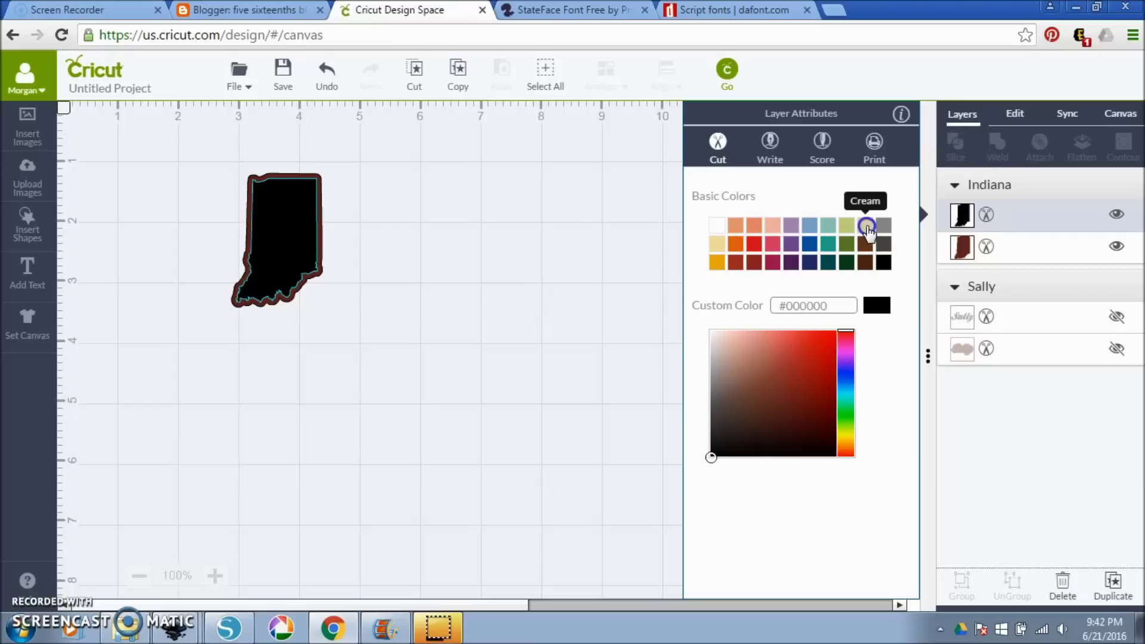
{"action": "left_click", "coordinate": [867, 227]}
{"action": "left_click", "coordinate": [962, 247]}
{"action": "left_click", "coordinate": [792, 264]}
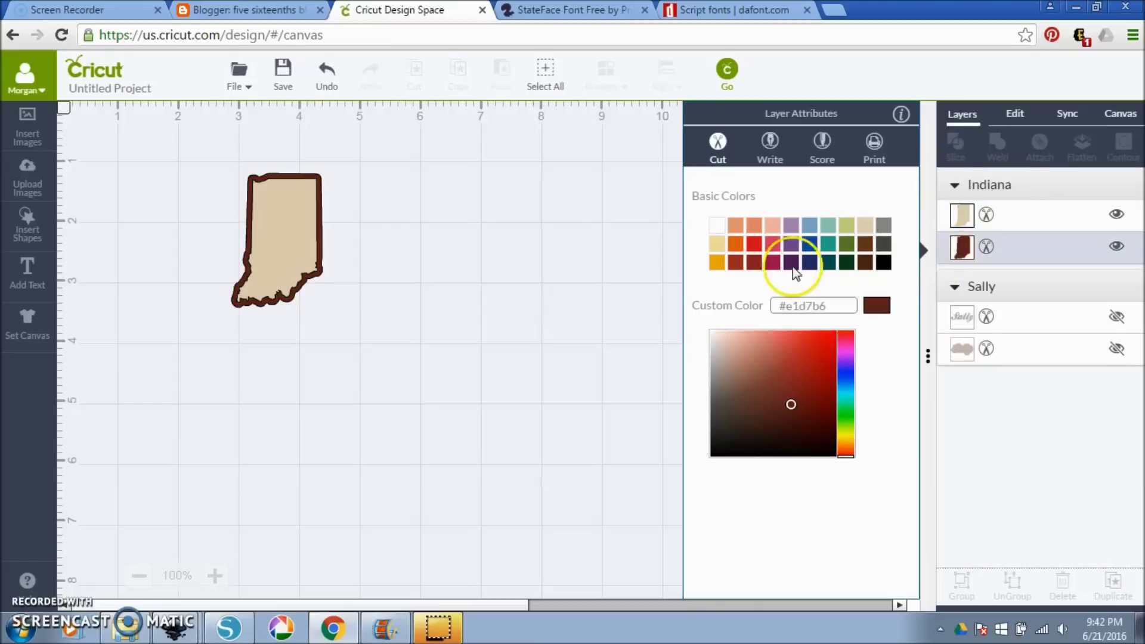
{"action": "left_click", "coordinate": [719, 263]}
{"action": "left_click", "coordinate": [511, 274]}
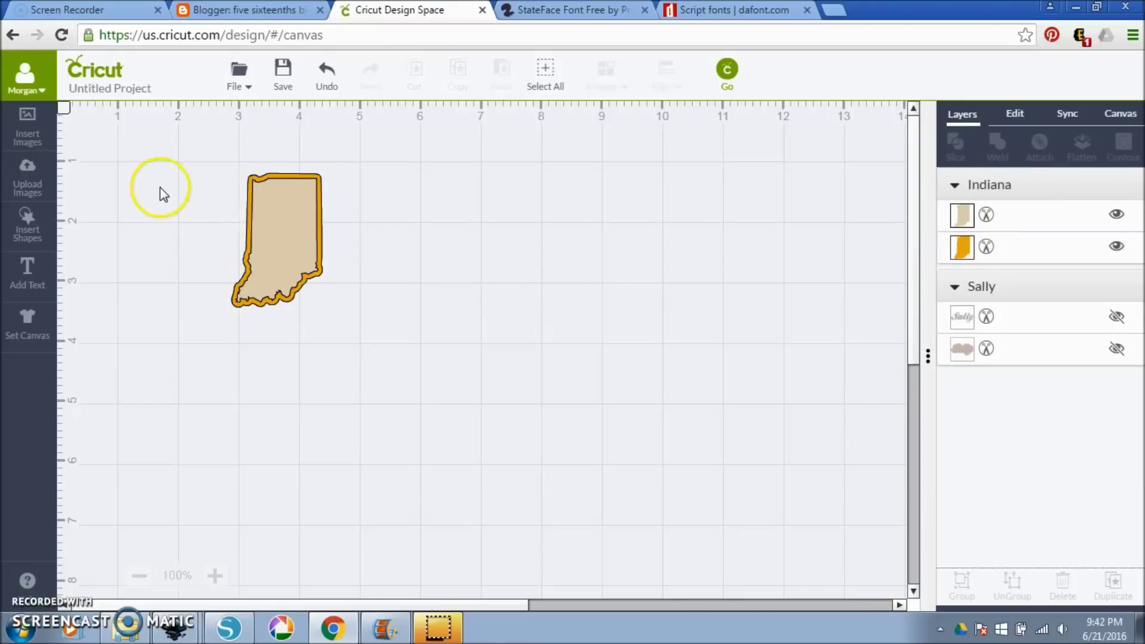
{"action": "left_click_drag", "start_coordinate": [161, 123], "coordinate": [390, 362]}
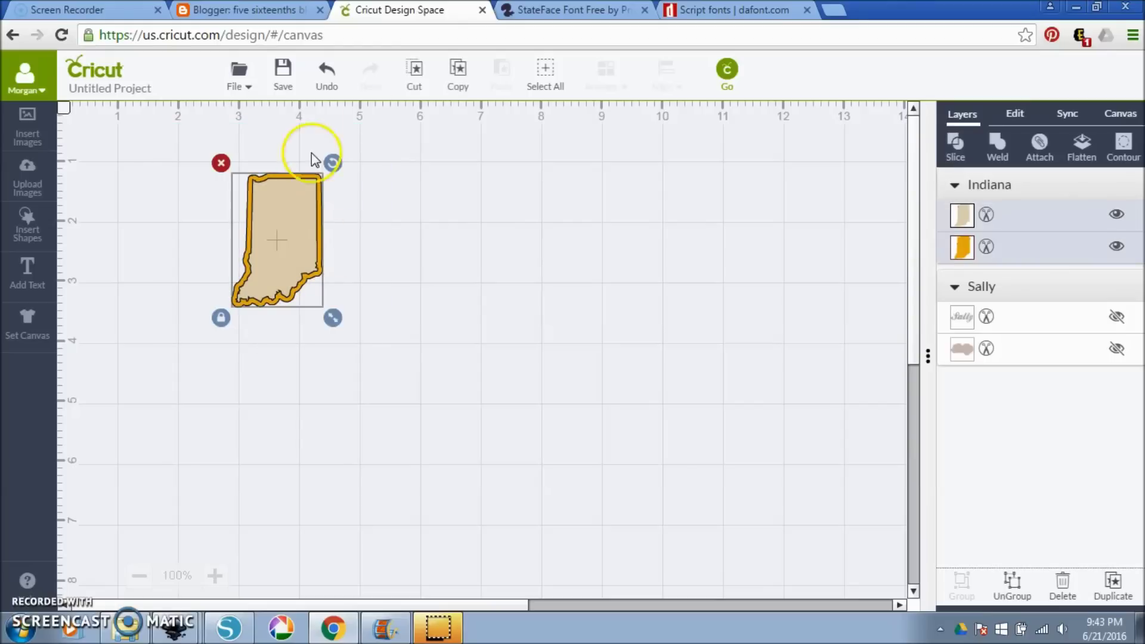
Step: Copy and paste Indiana, mirror the copy horizontally, and place it beside the original
{"action": "right_click", "coordinate": [276, 214]}
{"action": "left_click", "coordinate": [327, 282]}
{"action": "right_click", "coordinate": [422, 315]}
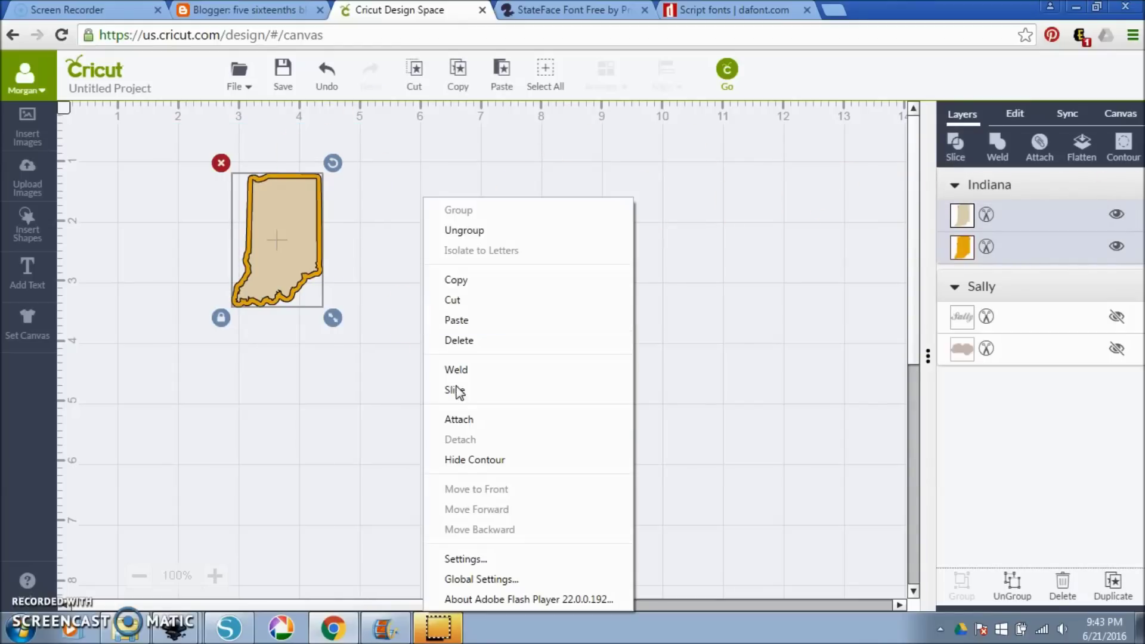
{"action": "left_click", "coordinate": [461, 324]}
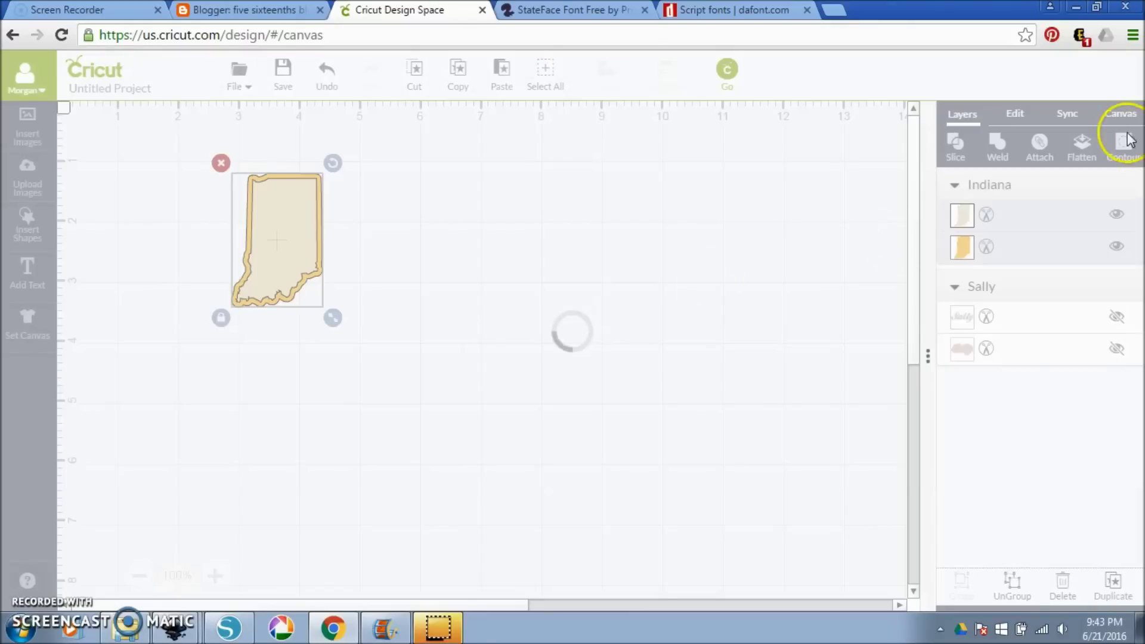
{"action": "left_click_drag", "start_coordinate": [329, 254], "coordinate": [466, 245]}
{"action": "left_click", "coordinate": [1015, 113]}
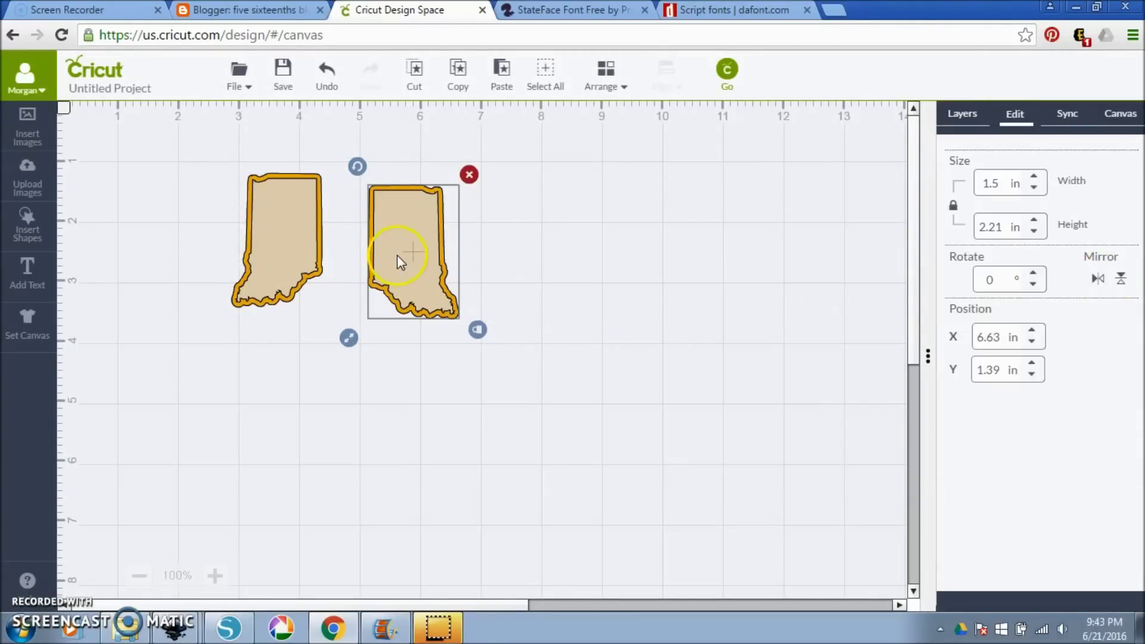
{"action": "left_click_drag", "start_coordinate": [397, 255], "coordinate": [368, 249]}
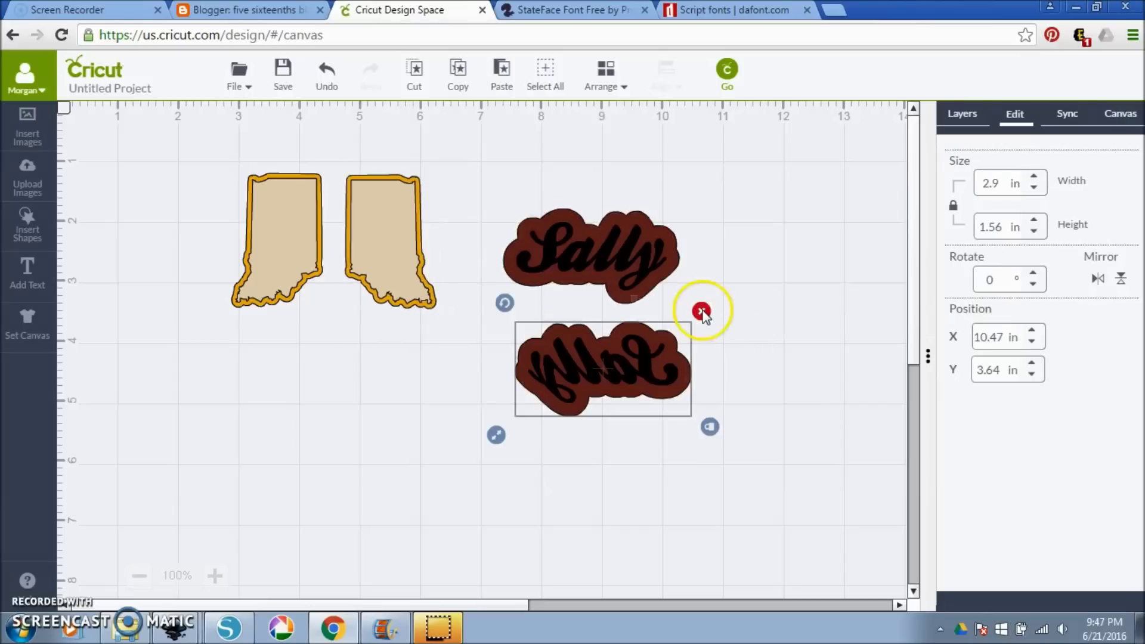
{"action": "left_click", "coordinate": [703, 310]}
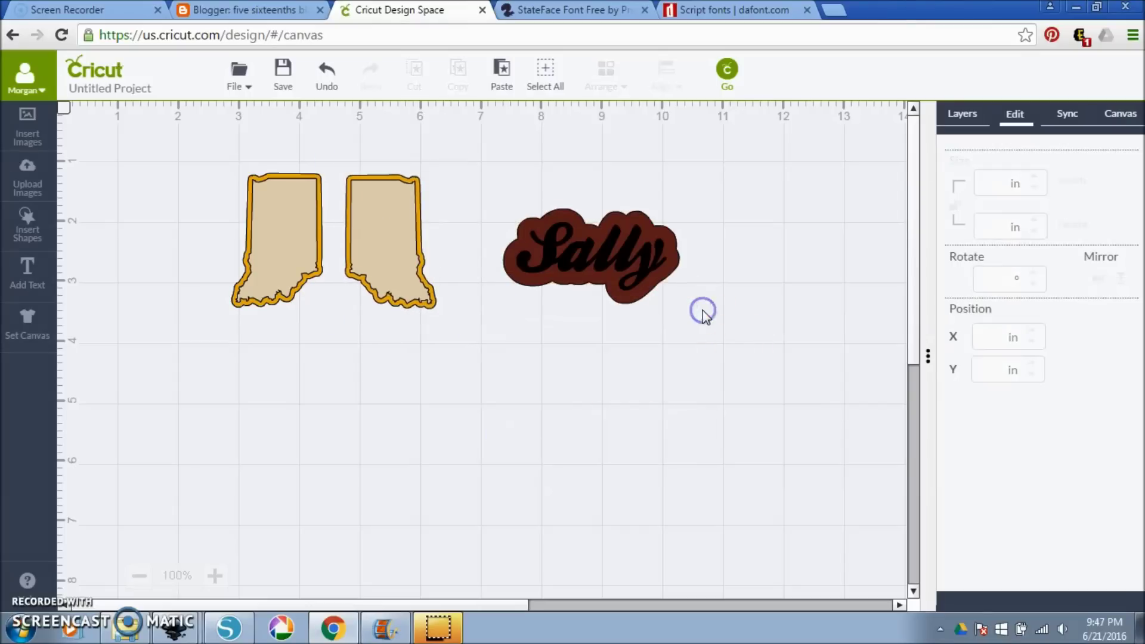
{"action": "left_click", "coordinate": [639, 263]}
Step: Check the Sally text layer's visibility in Layers, then select the Sally name bubble
{"action": "left_click", "coordinate": [961, 113]}
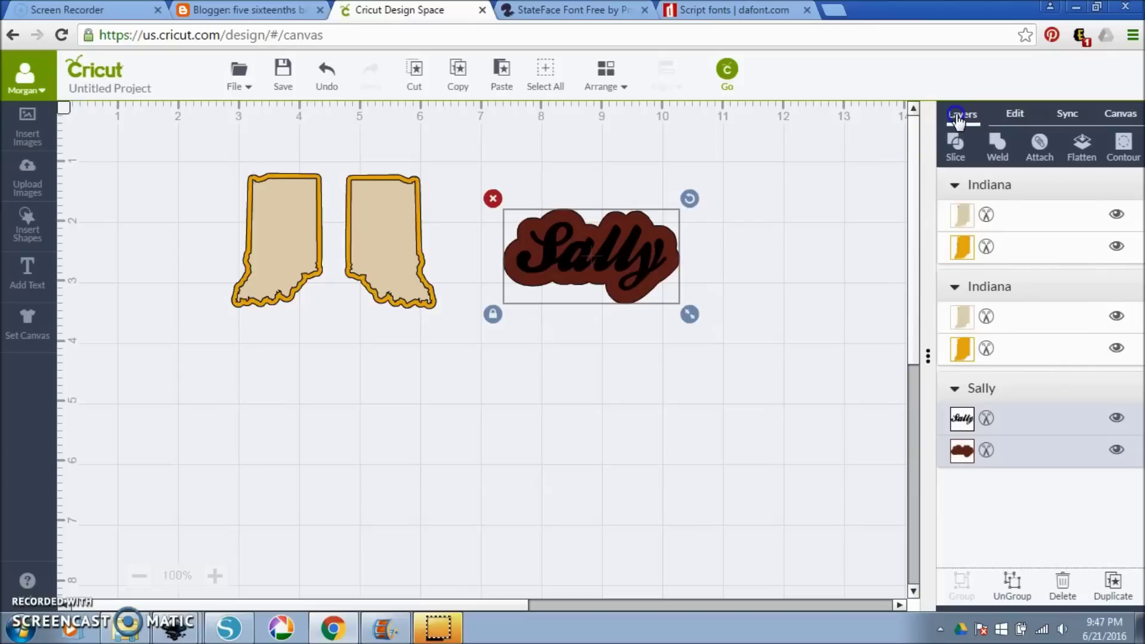
{"action": "left_click", "coordinate": [1117, 419]}
{"action": "left_click", "coordinate": [1117, 419]}
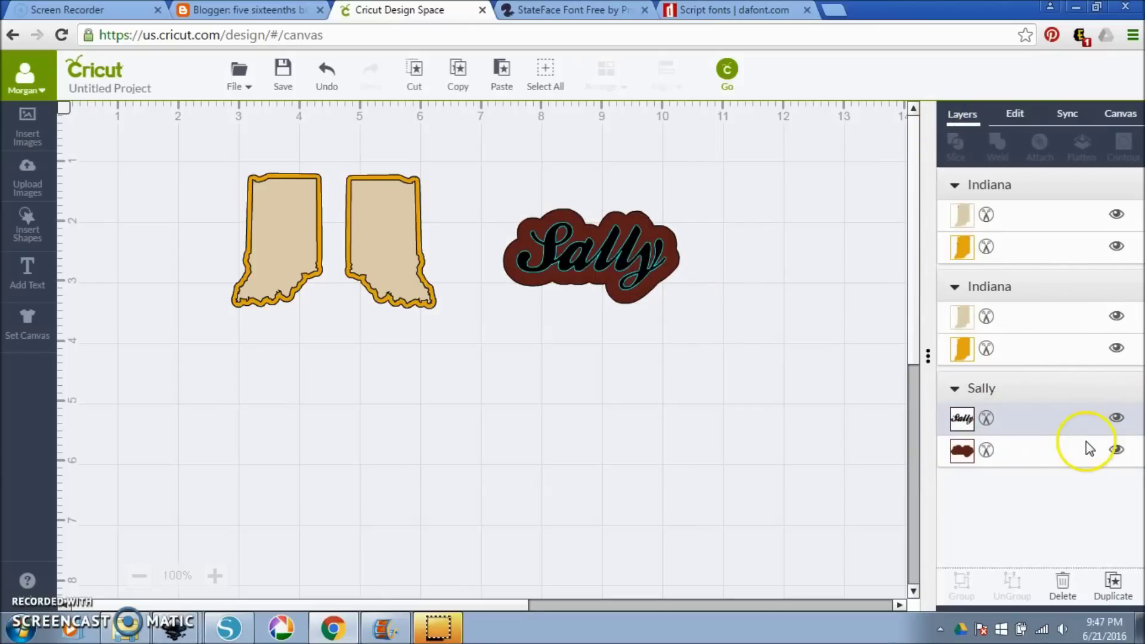
{"action": "left_click", "coordinate": [650, 338]}
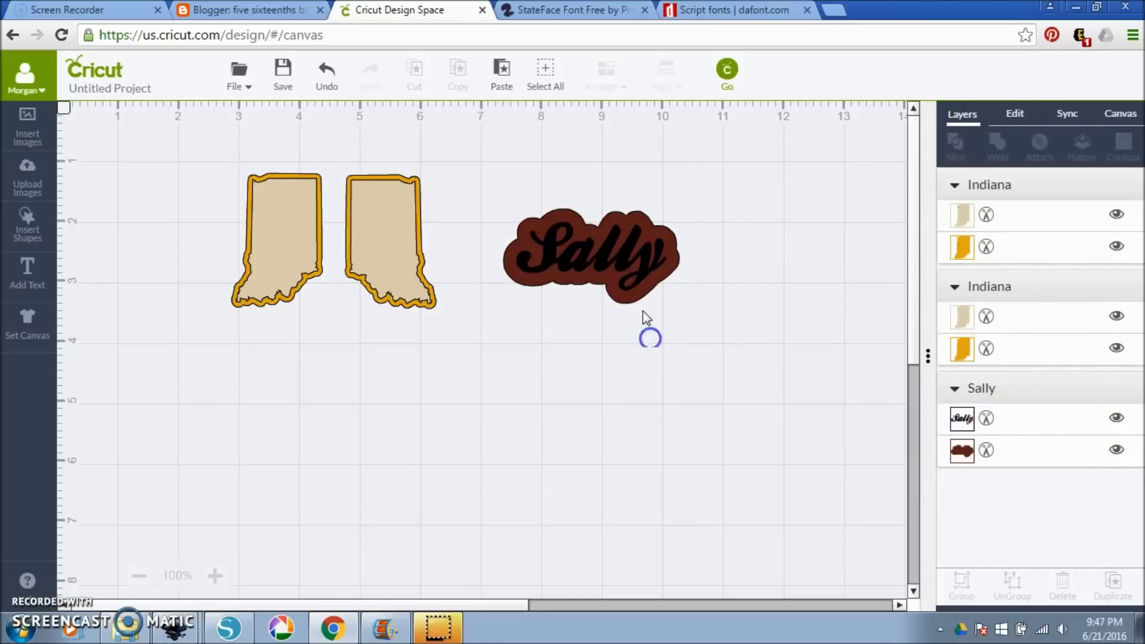
{"action": "left_click", "coordinate": [617, 255]}
Step: Copy and paste the Sally name bubble, moving the copy below the original
{"action": "right_click", "coordinate": [676, 266]}
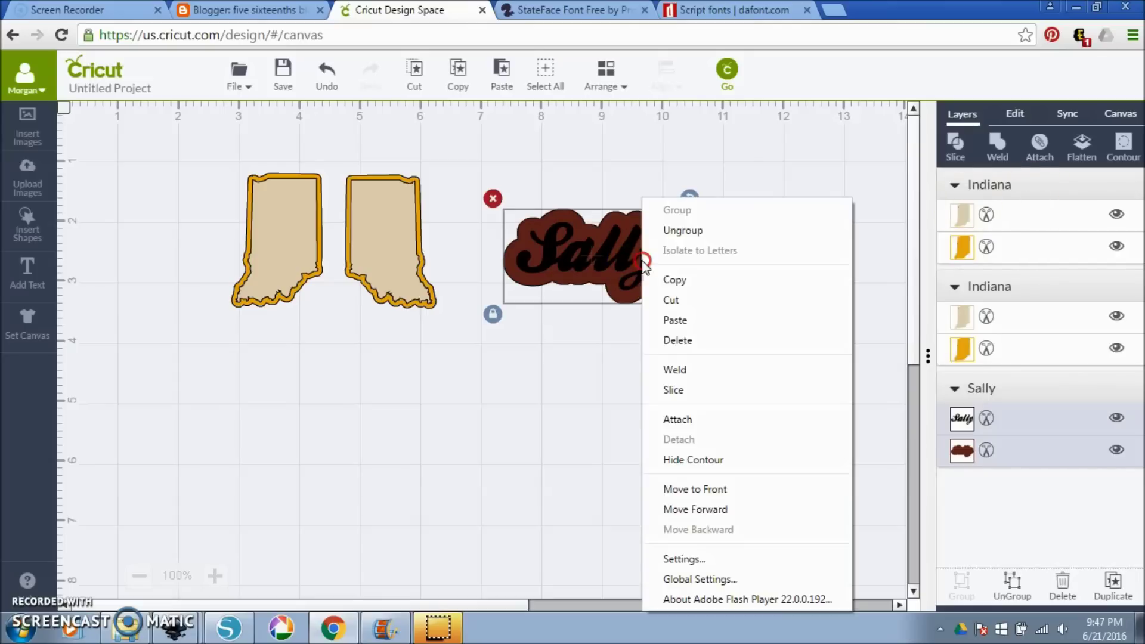
{"action": "left_click", "coordinate": [675, 282]}
{"action": "right_click", "coordinate": [609, 389]}
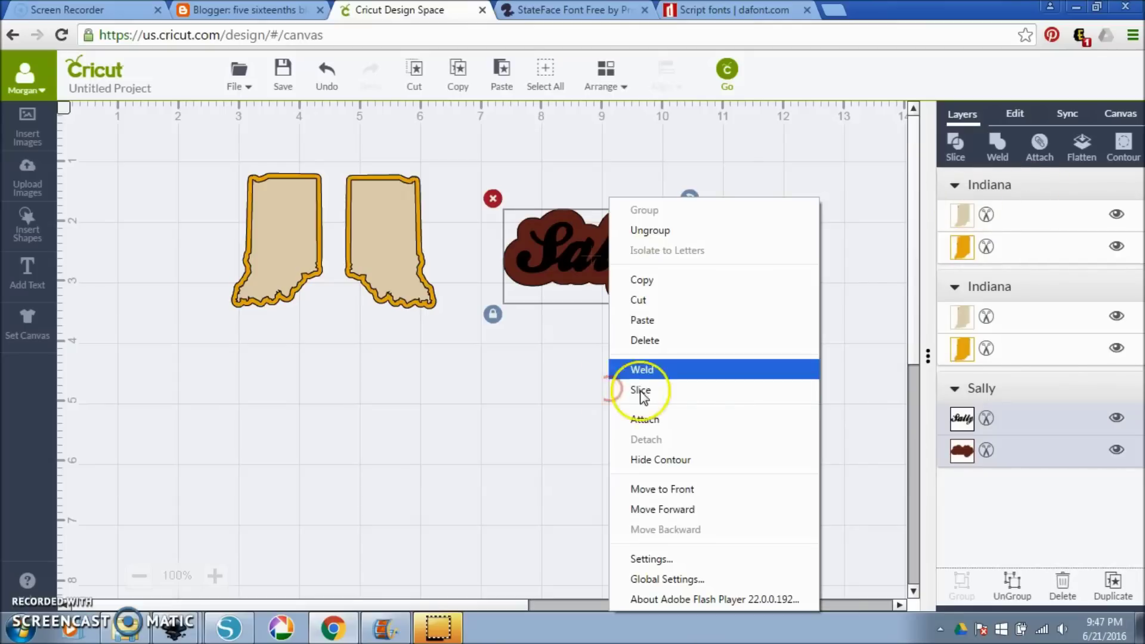
{"action": "left_click", "coordinate": [642, 322]}
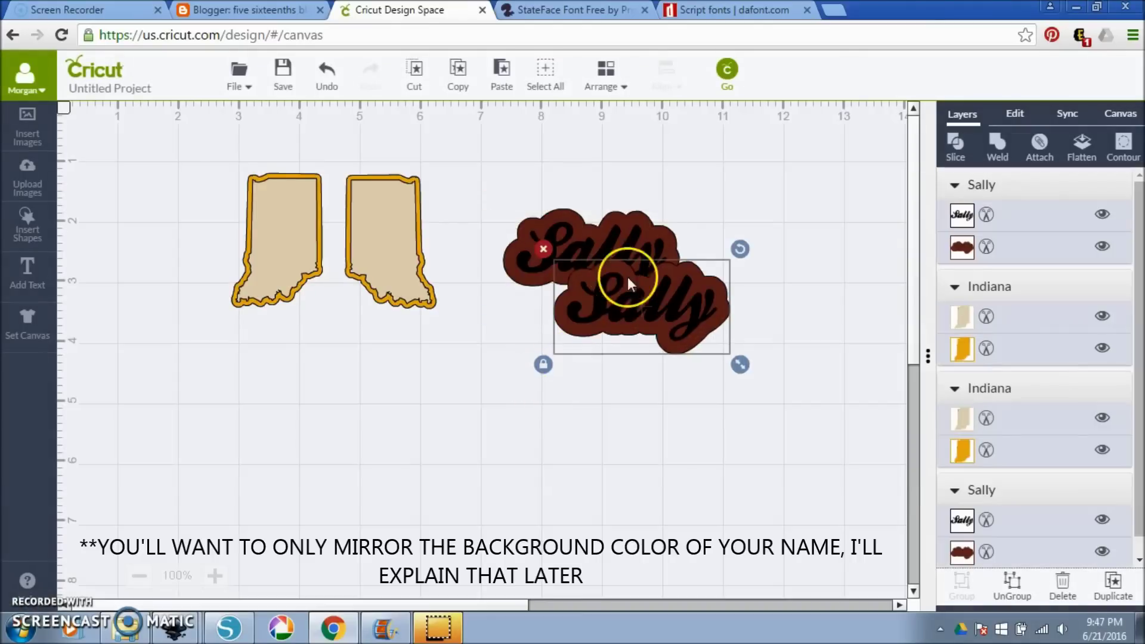
{"action": "left_click_drag", "start_coordinate": [628, 277], "coordinate": [582, 382]}
Step: Flip the Sally copy horizontally and align it just under the original bubble
{"action": "left_click", "coordinate": [1012, 114]}
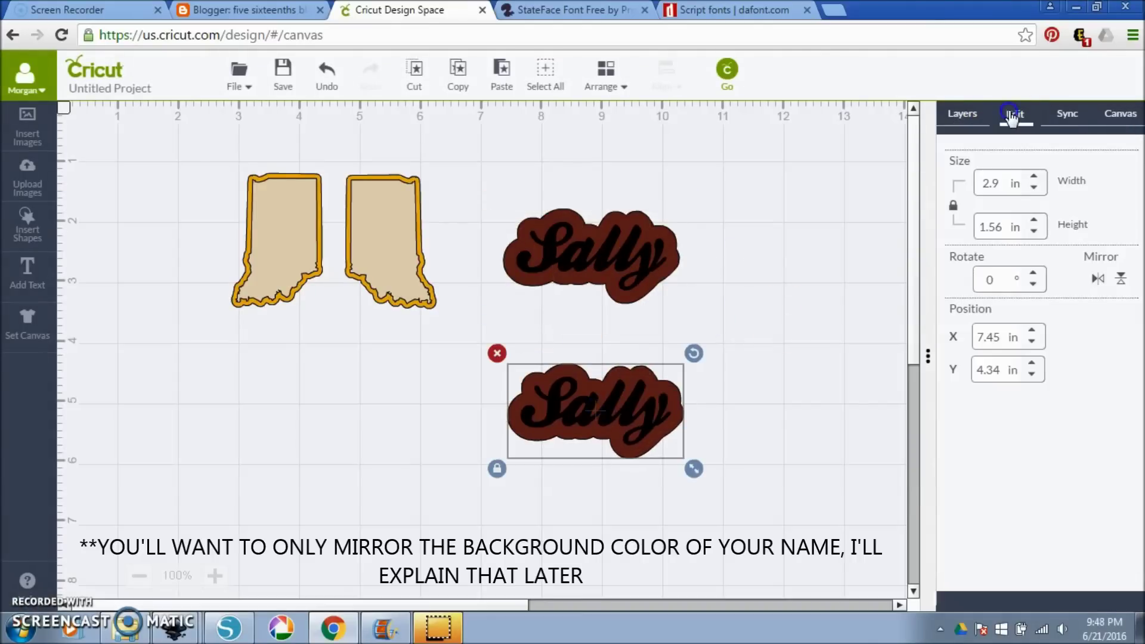
{"action": "left_click", "coordinate": [1098, 278]}
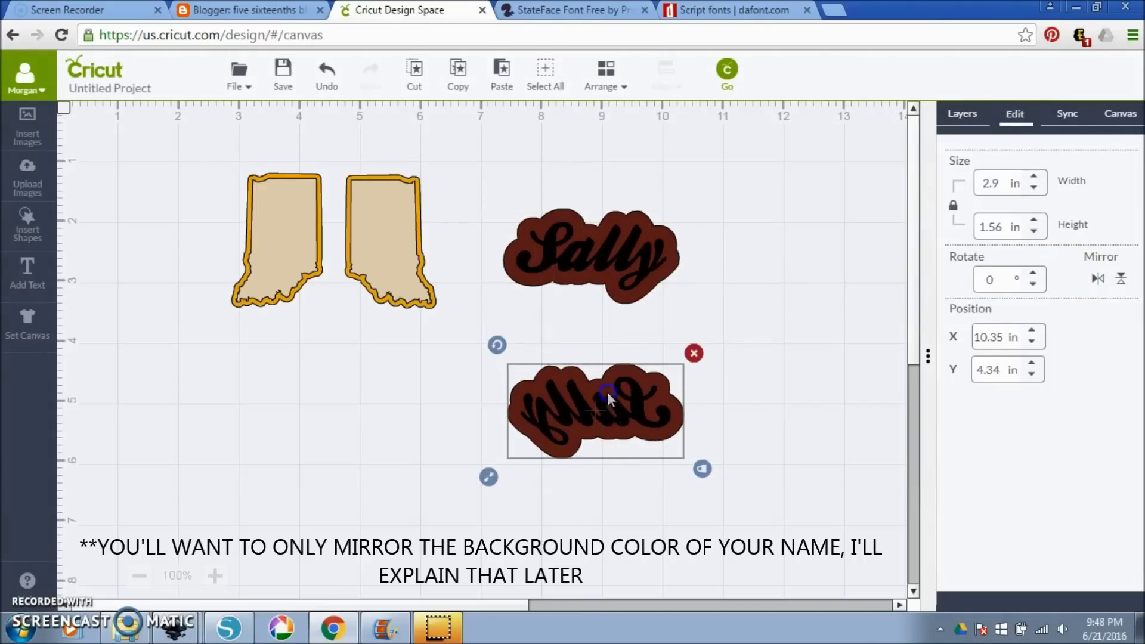
{"action": "left_click_drag", "start_coordinate": [607, 392], "coordinate": [596, 348]}
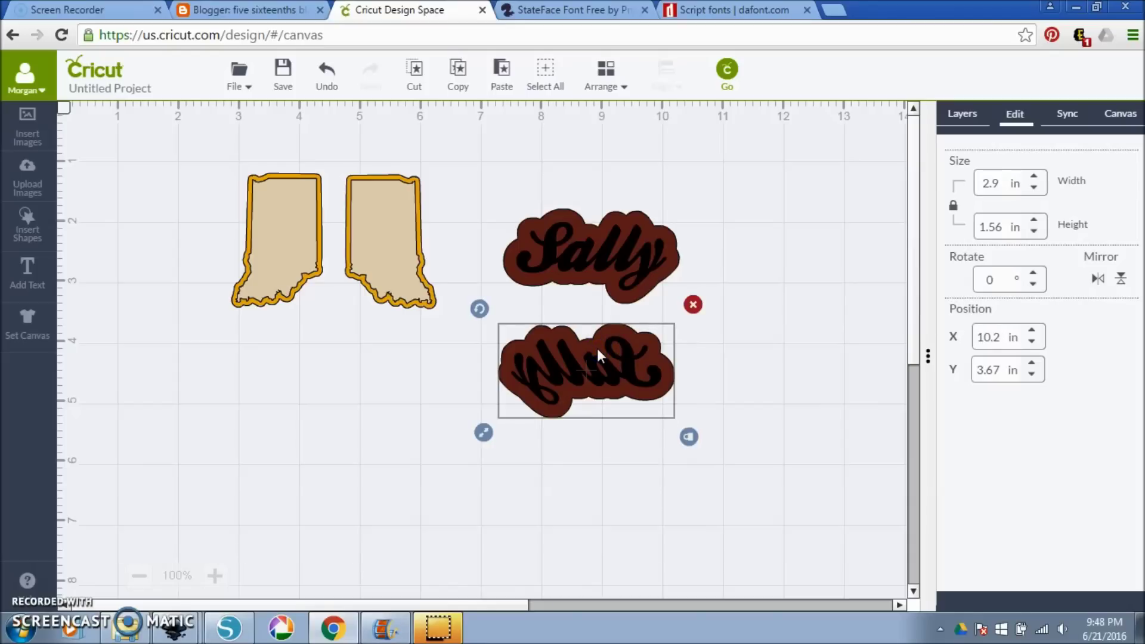
{"action": "left_click", "coordinate": [583, 256]}
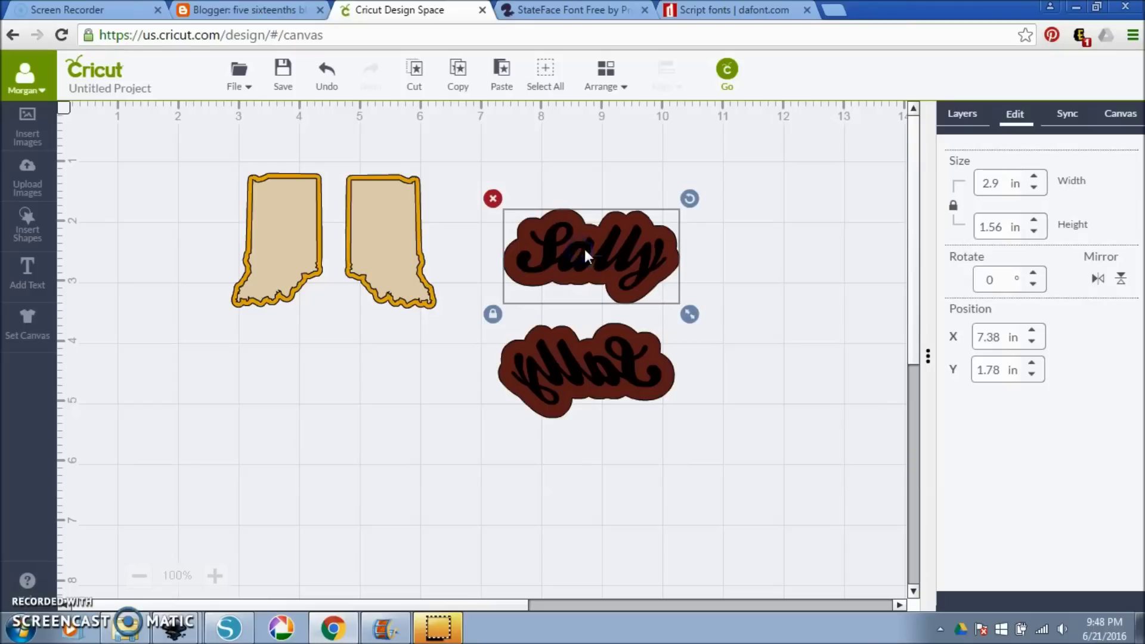
{"action": "left_click_drag", "start_coordinate": [610, 349], "coordinate": [625, 345]}
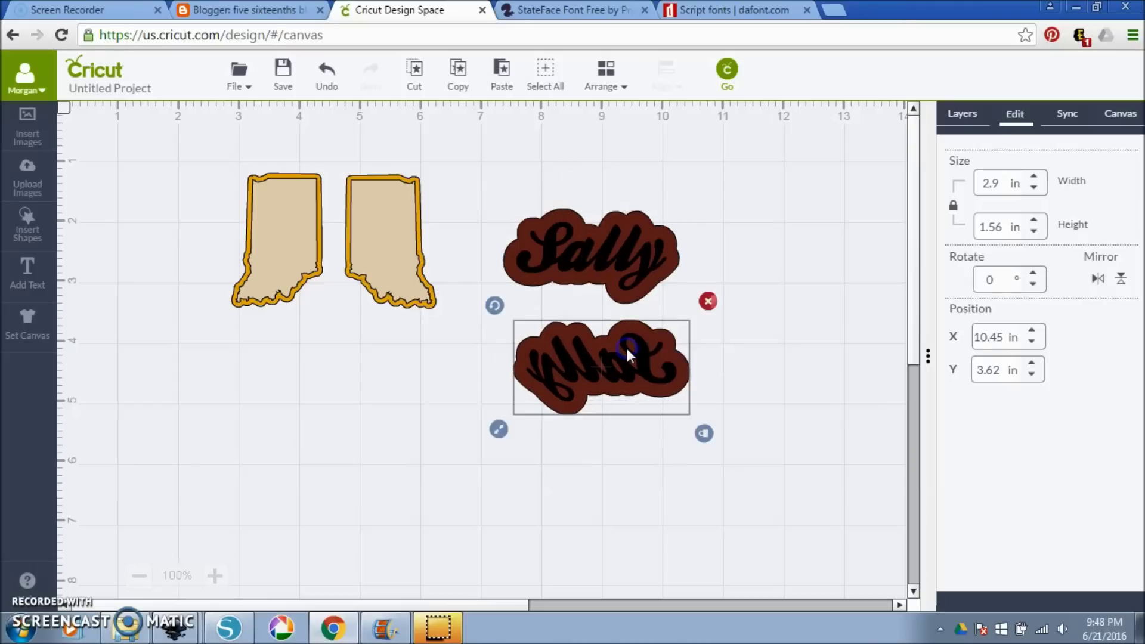
{"action": "left_click", "coordinate": [611, 263]}
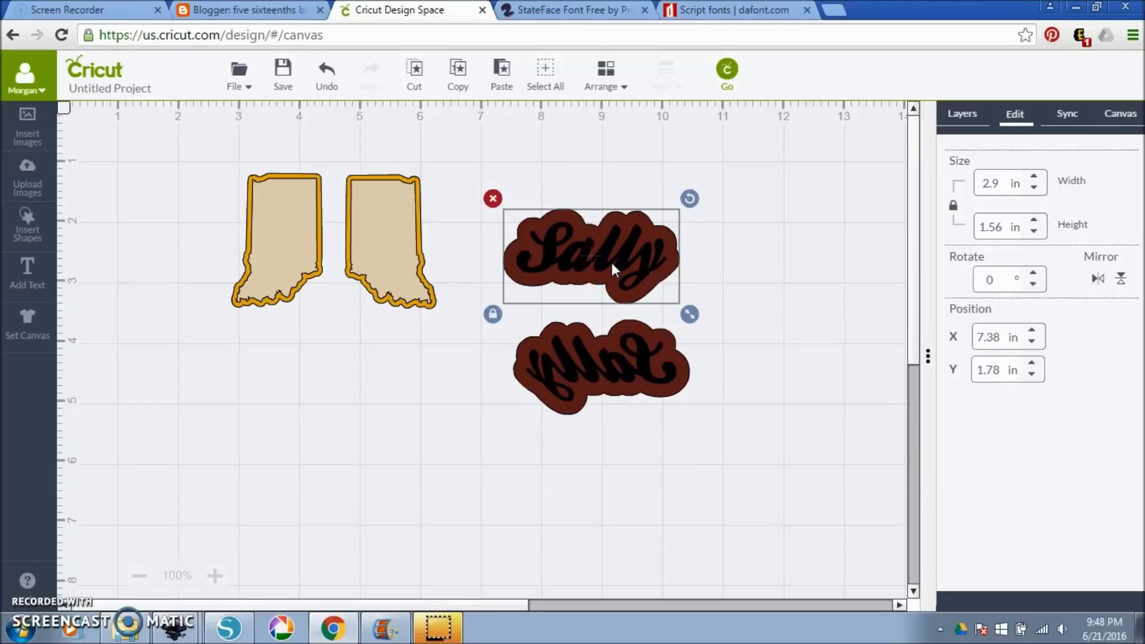
{"action": "left_click", "coordinate": [689, 313]}
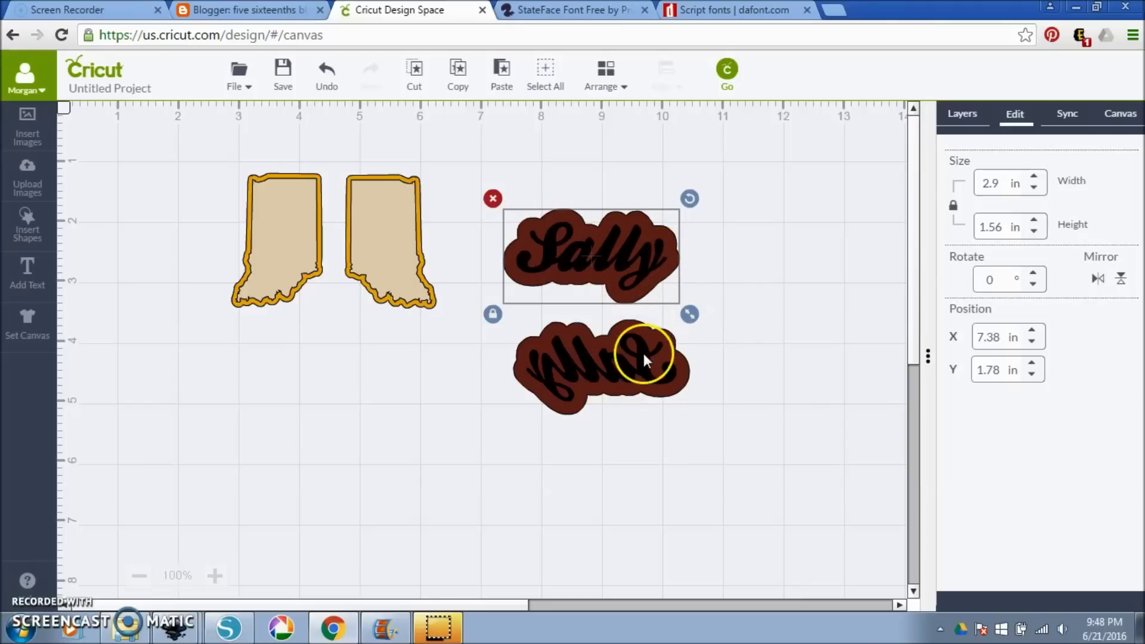
Step: Hide both Sally texts and both Sally clouds, then send the Indiana shapes to the mat preview
{"action": "left_click", "coordinate": [962, 115]}
{"action": "left_click", "coordinate": [1102, 499]}
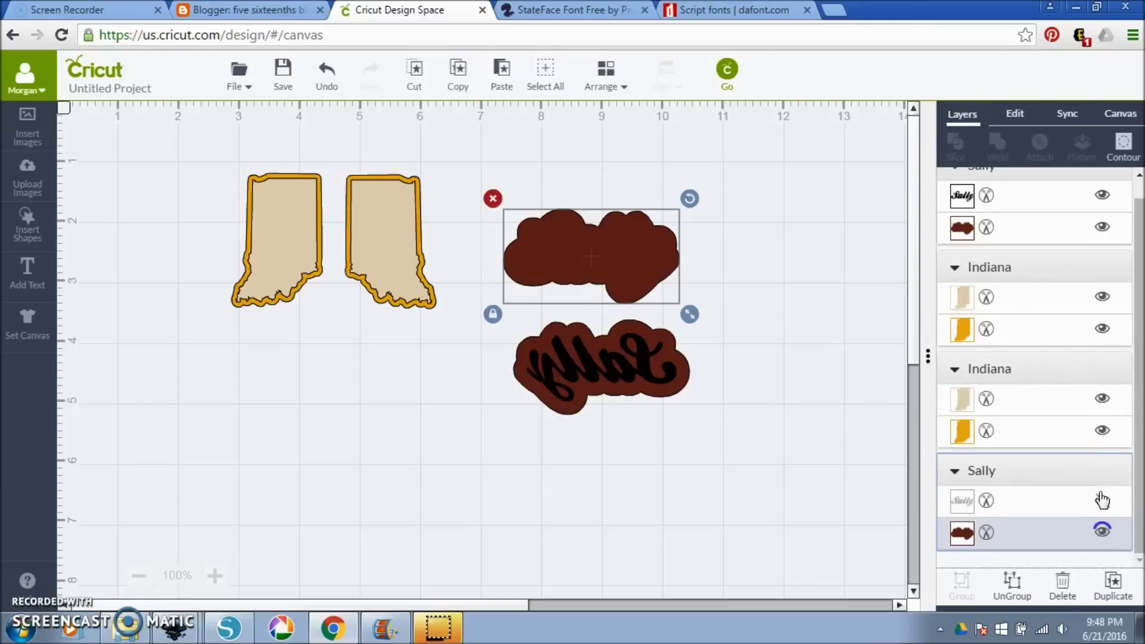
{"action": "left_click", "coordinate": [1102, 531]}
{"action": "left_click", "coordinate": [1102, 196]}
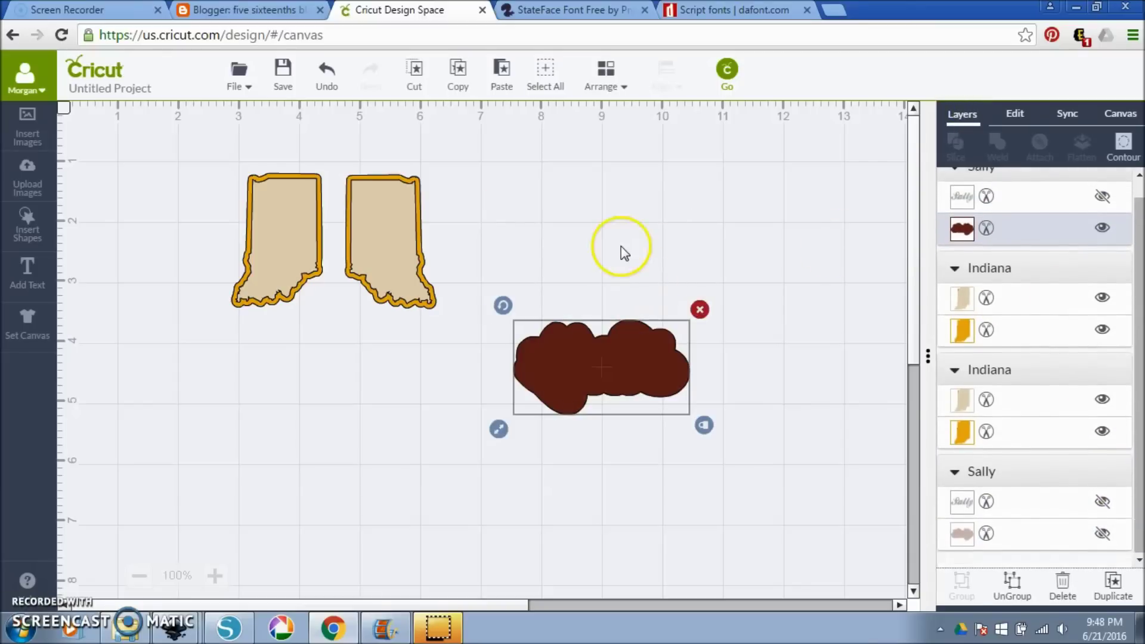
{"action": "left_click", "coordinate": [1102, 227]}
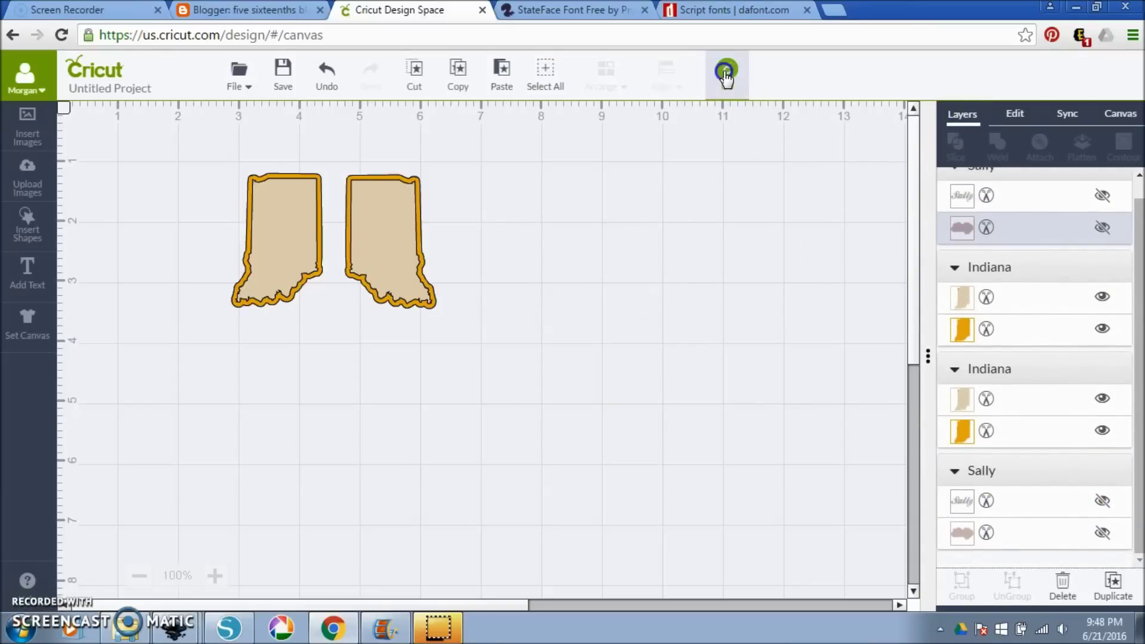
{"action": "left_click", "coordinate": [724, 72]}
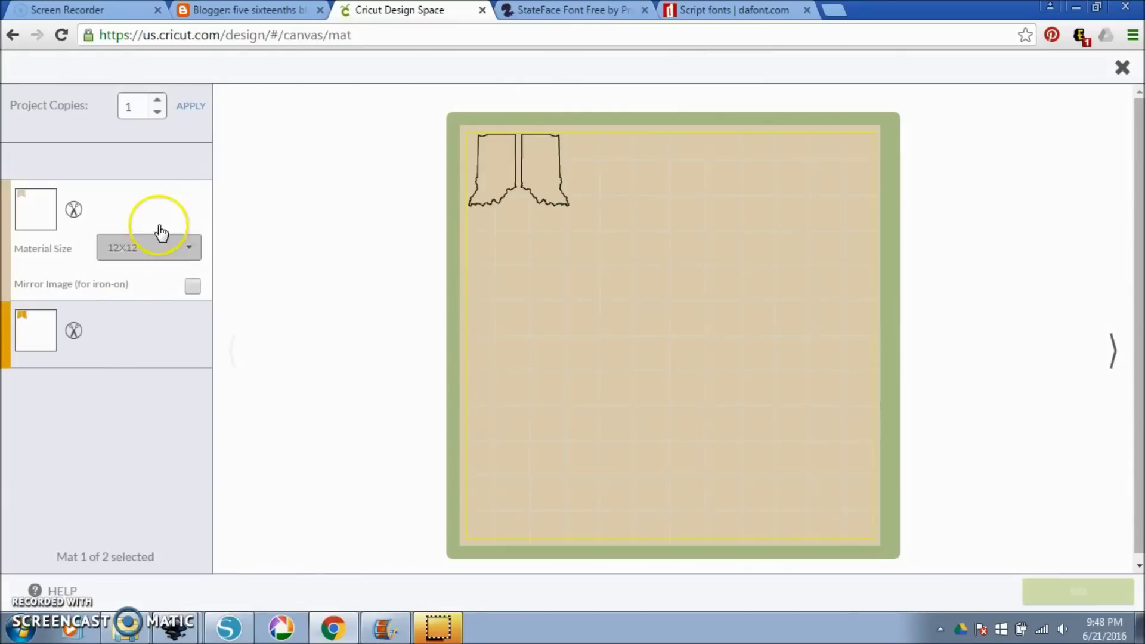